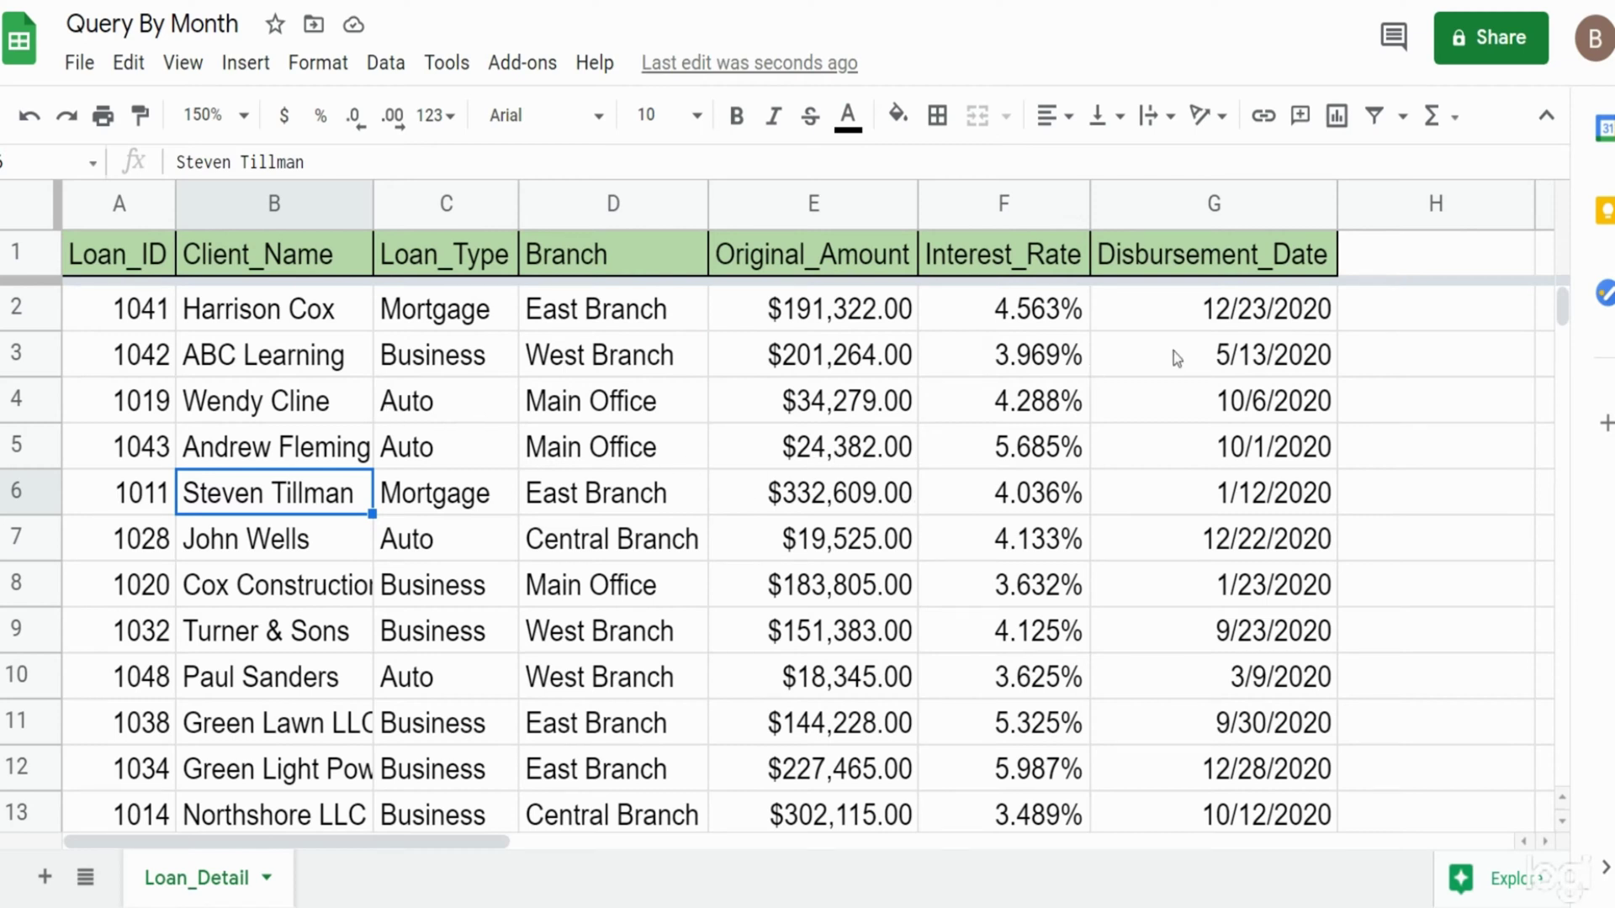
# - Review the Loan_Detail data, checking the Disbursement_Date and Original_Amount columns
pyautogui.click(1224, 209)
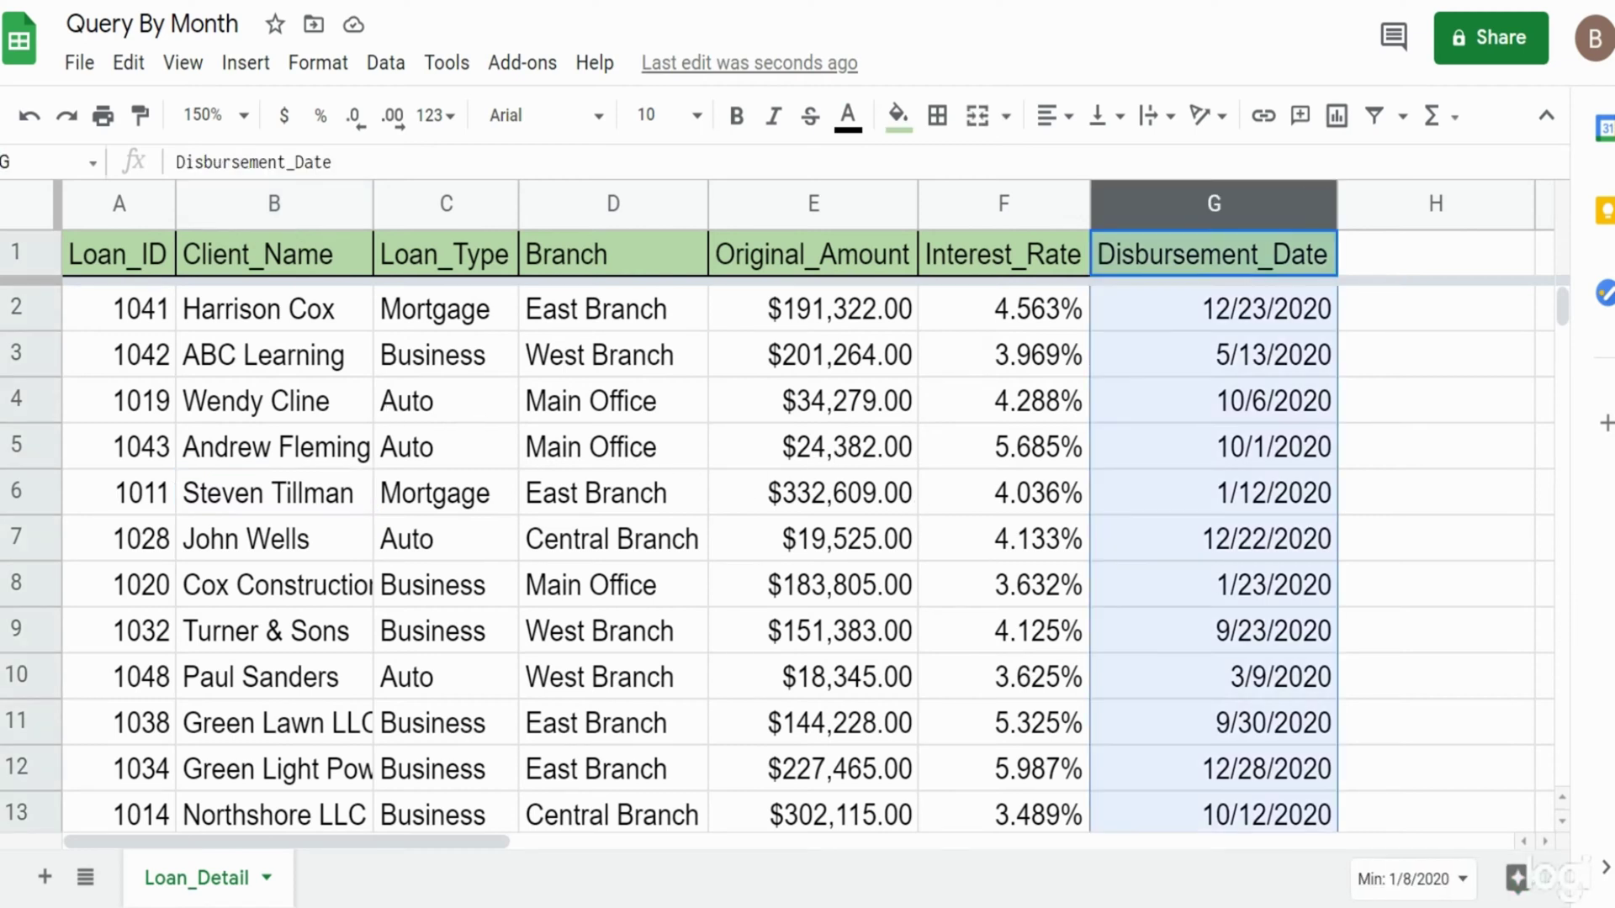
pyautogui.click(1229, 401)
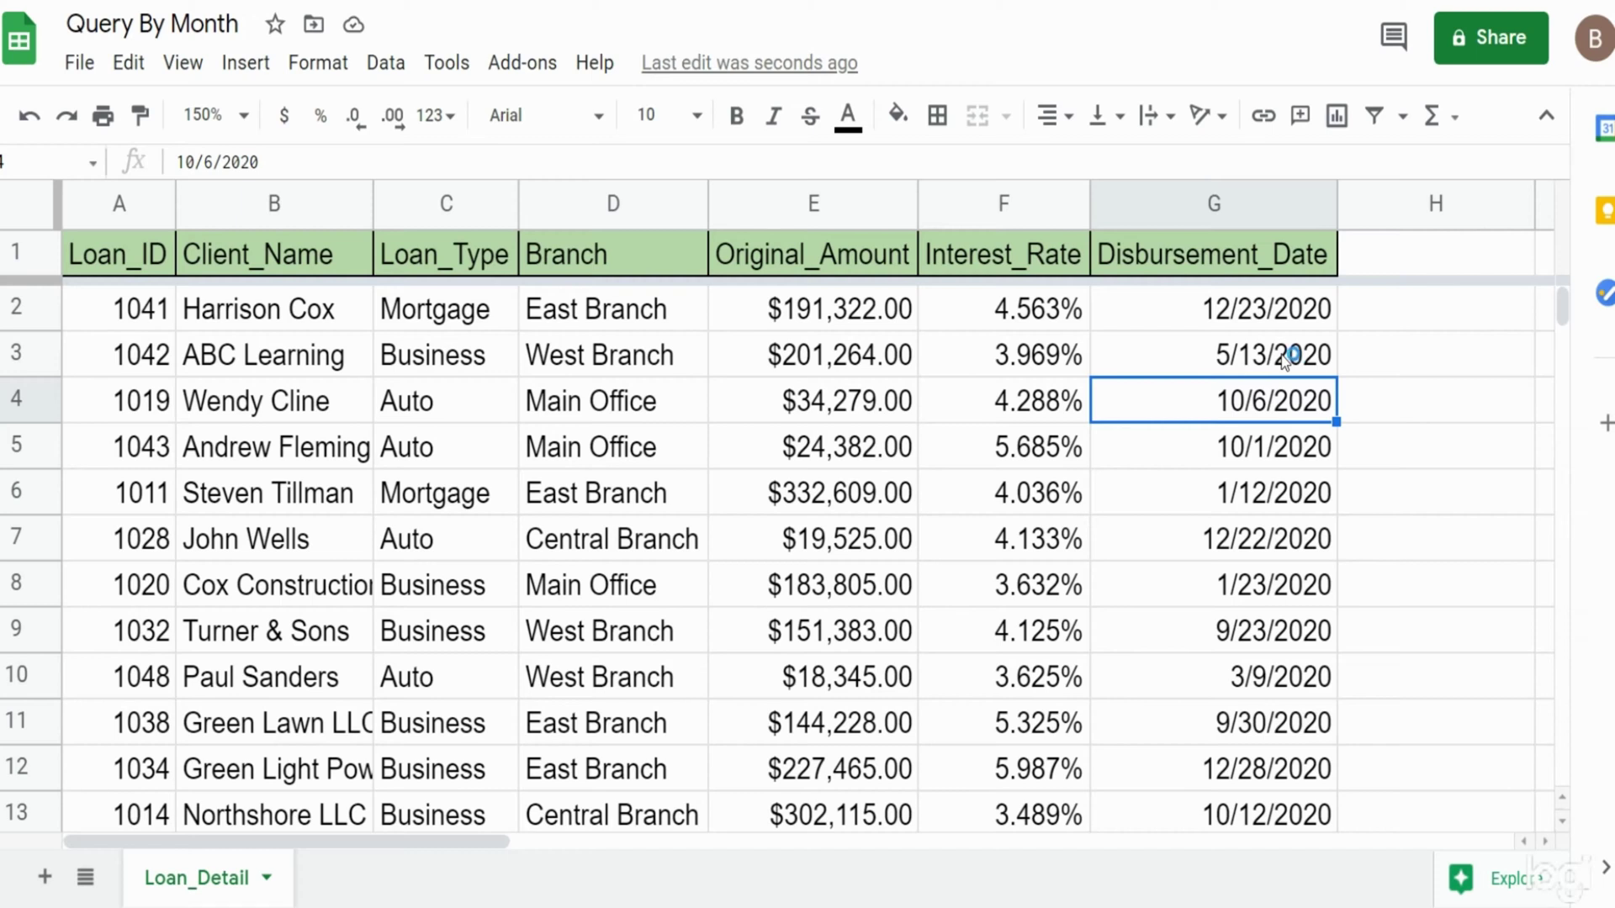
pyautogui.click(774, 225)
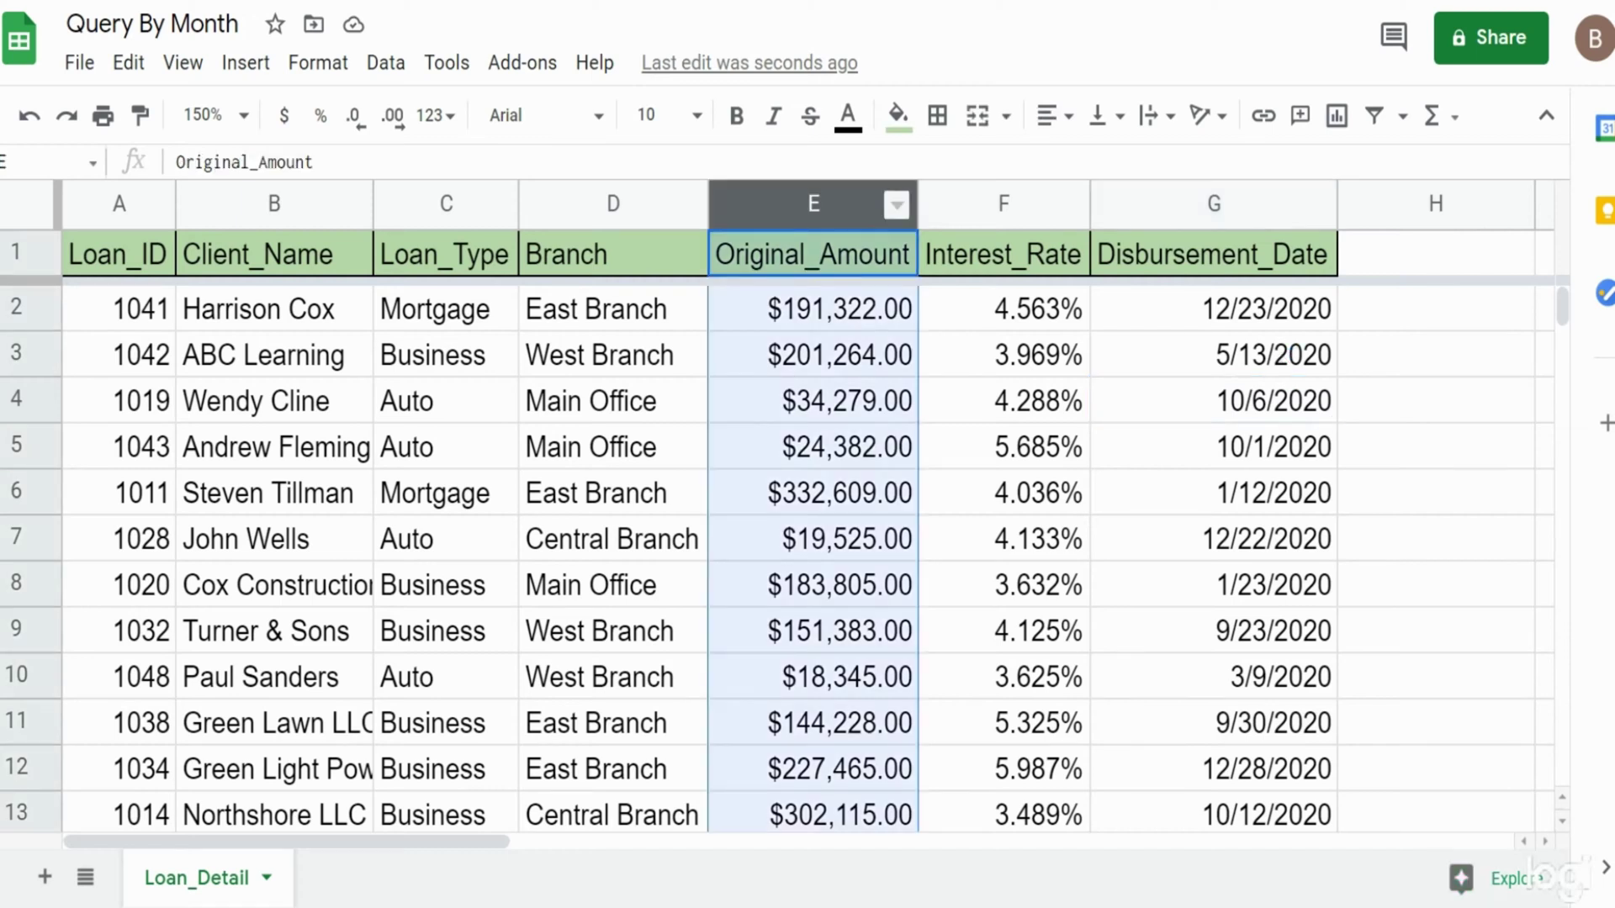
pyautogui.click(934, 405)
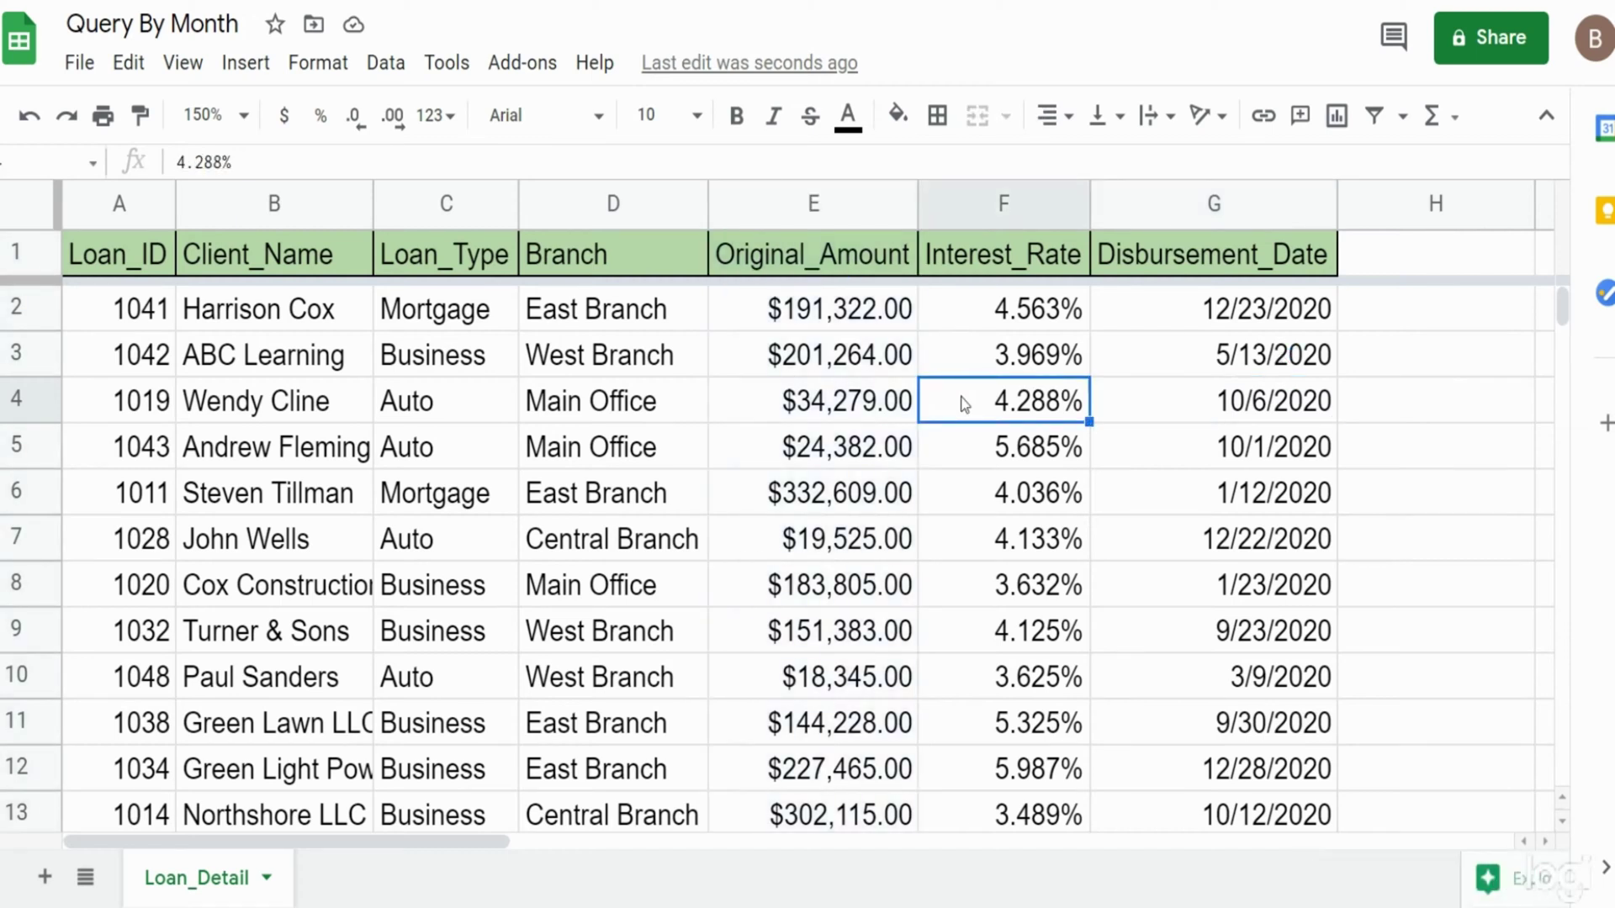
# - Add a new sheet and begin '=Query({' in A2, referencing the Loan_Detail sheet
pyautogui.click(46, 877)
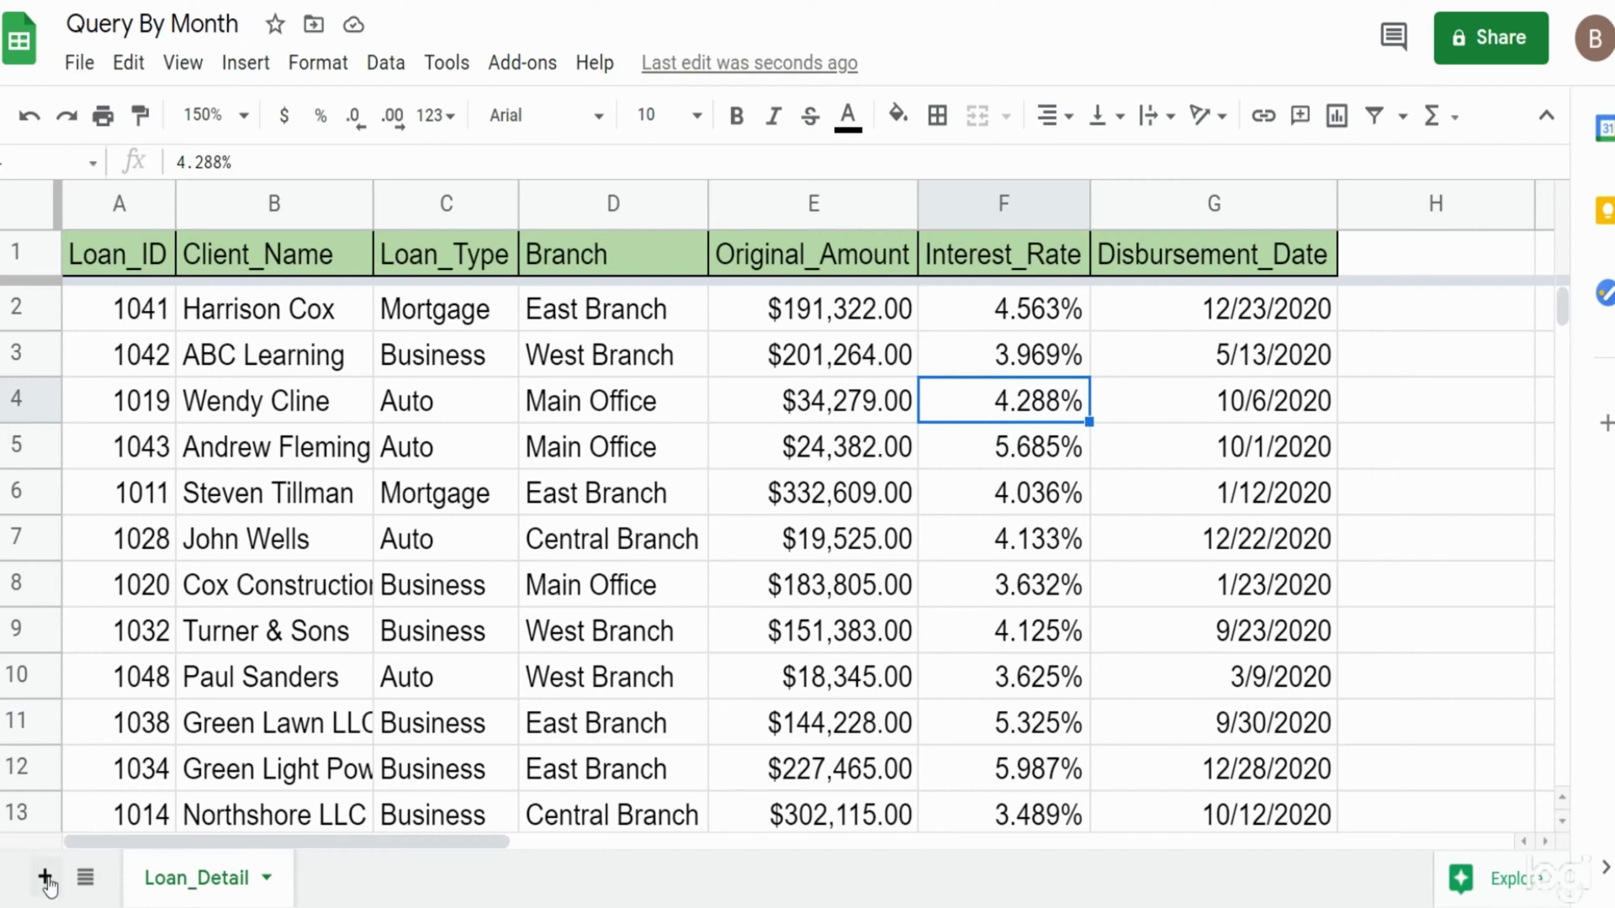
pyautogui.click(155, 305)
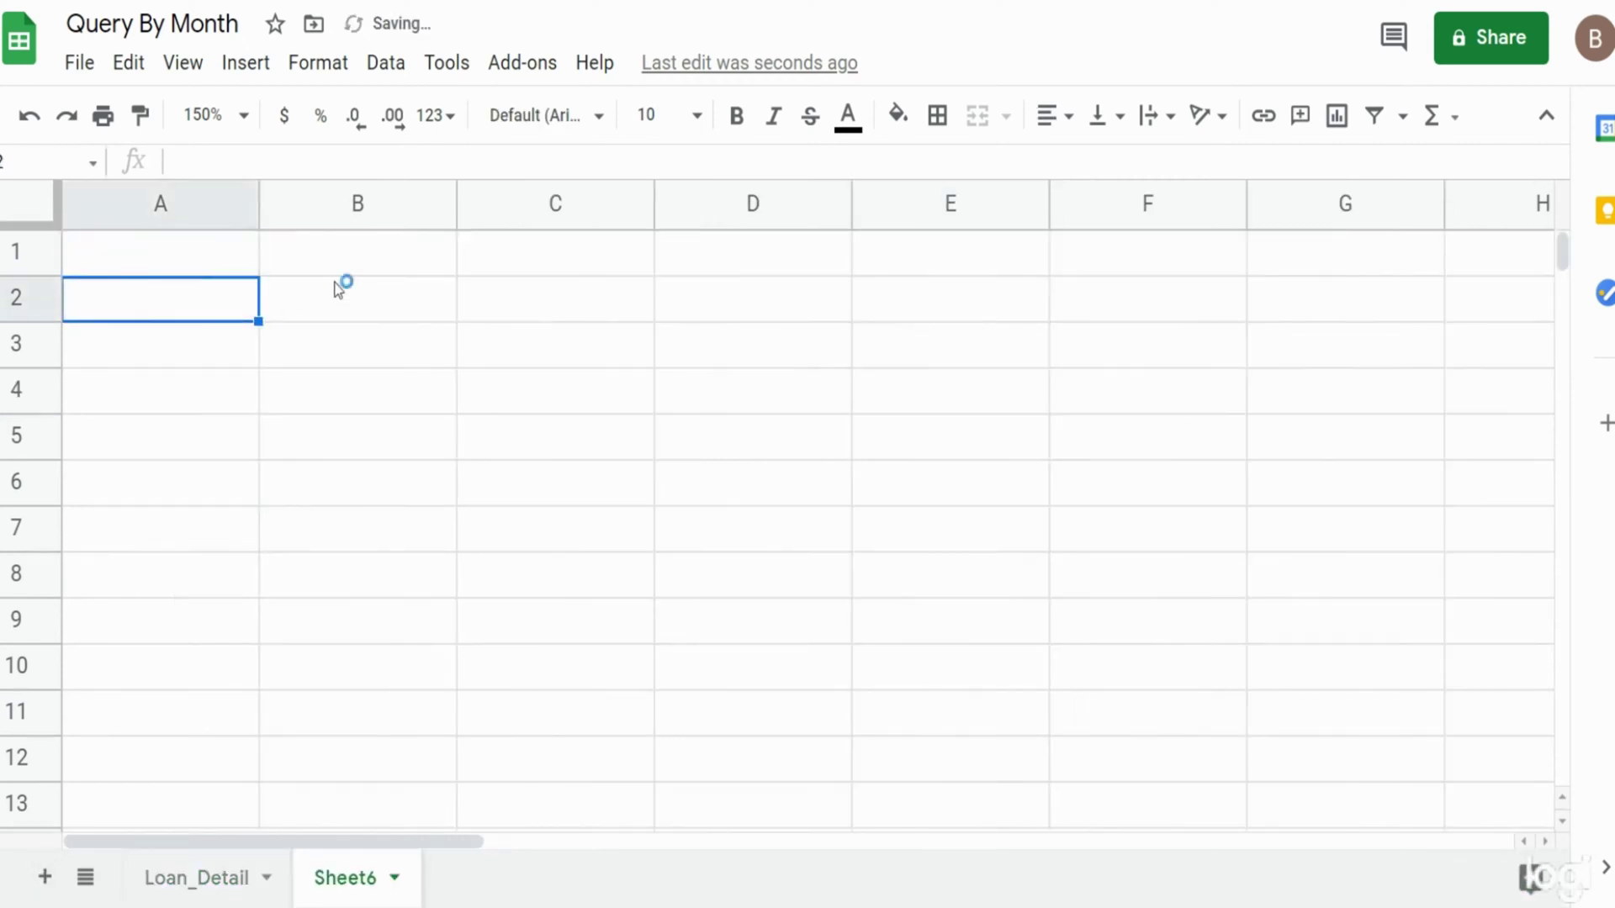
pyautogui.write('=Query(')
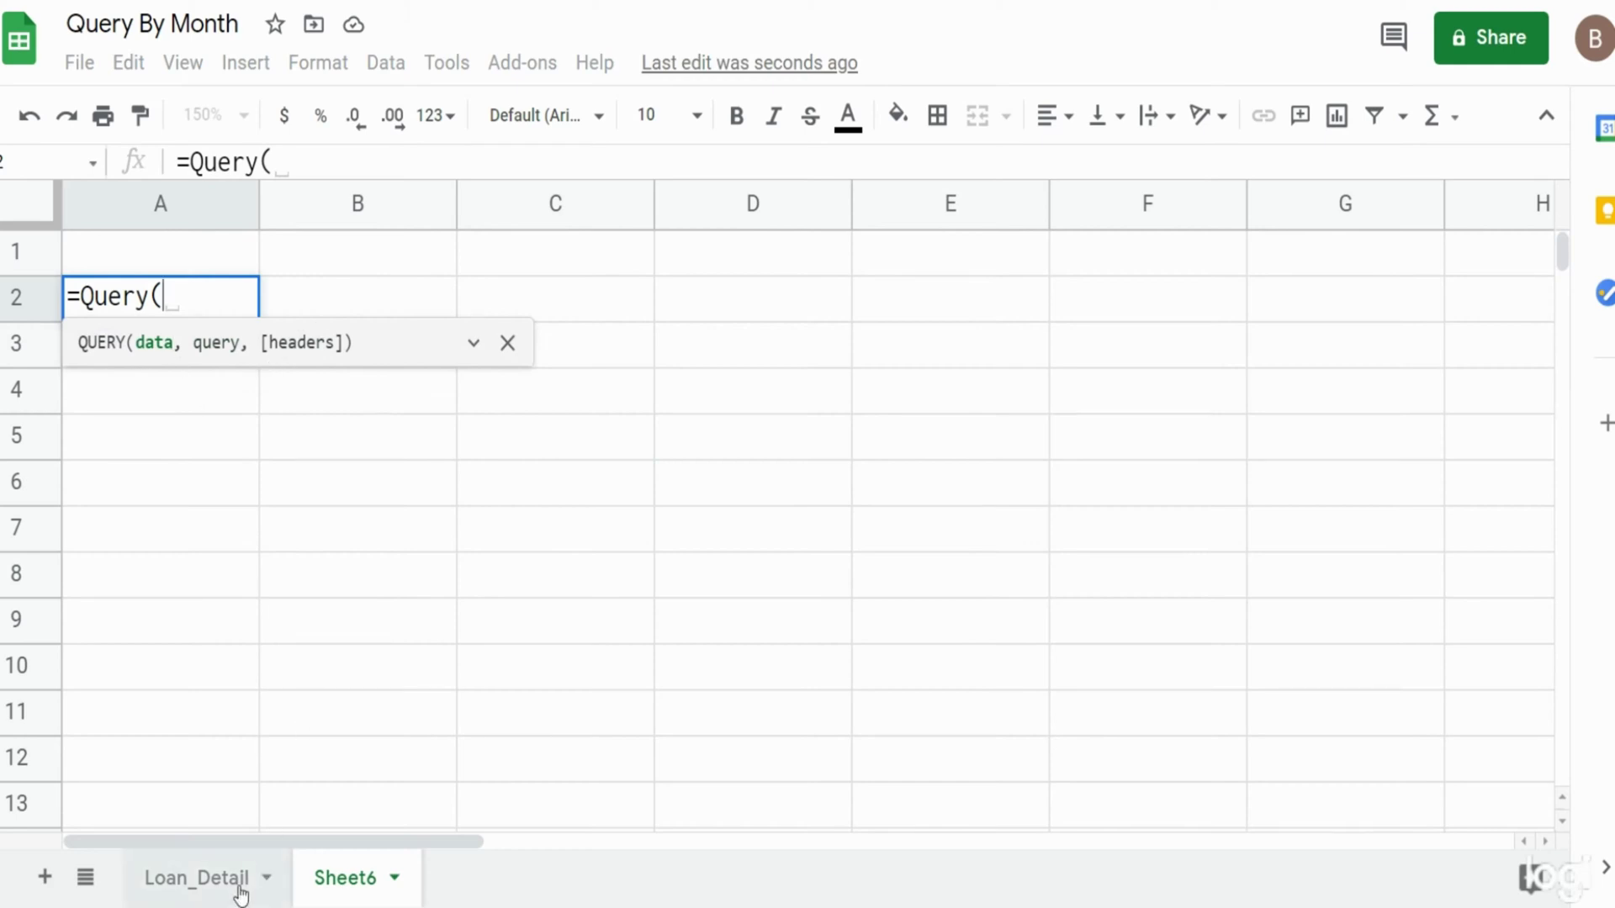
pyautogui.click(239, 884)
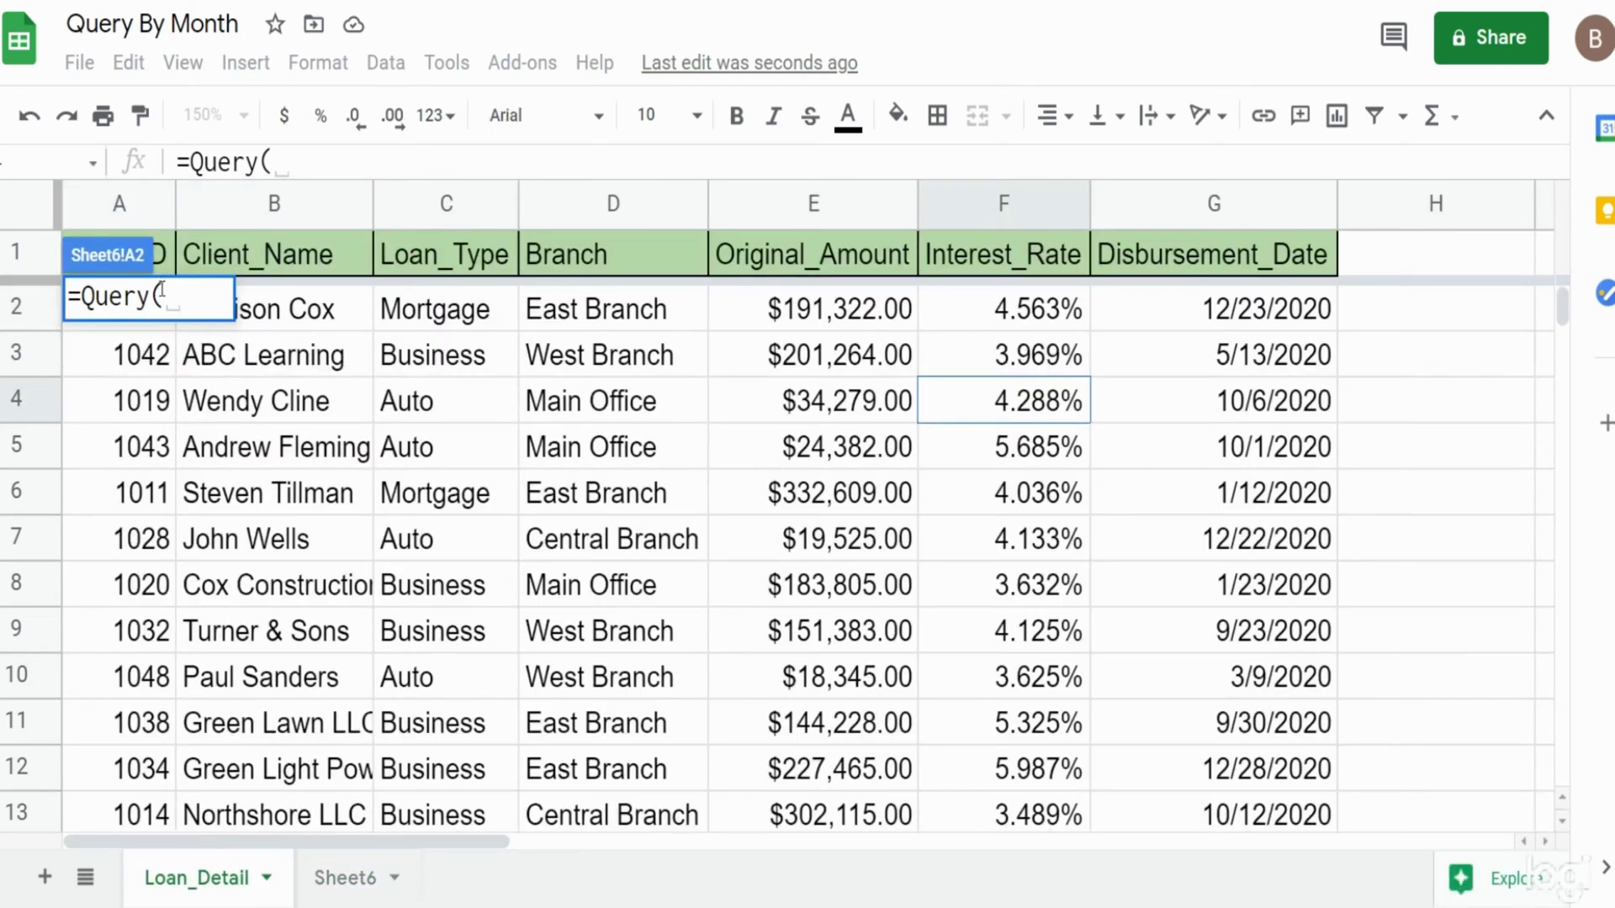
pyautogui.write('{')
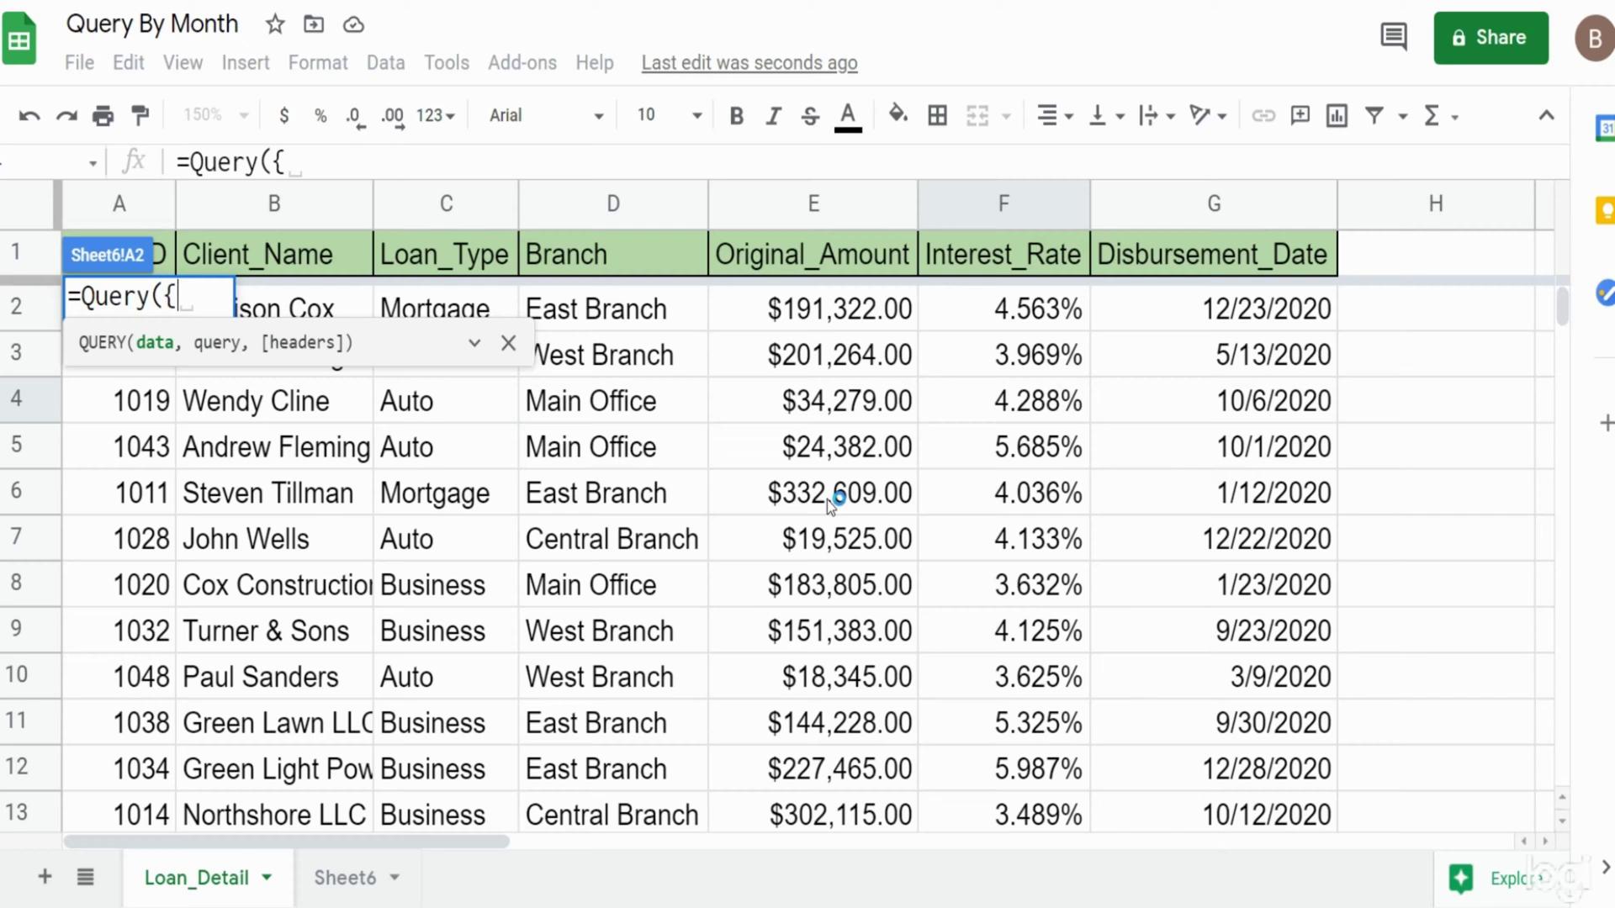
# - Fill the array with absolute ranges Loan_Detail!$A$1:$F$37 and Loan_Detail!$G$1:$G$37, then close the brace
pyautogui.moveTo(163, 248); pyautogui.dragTo(968, 258)
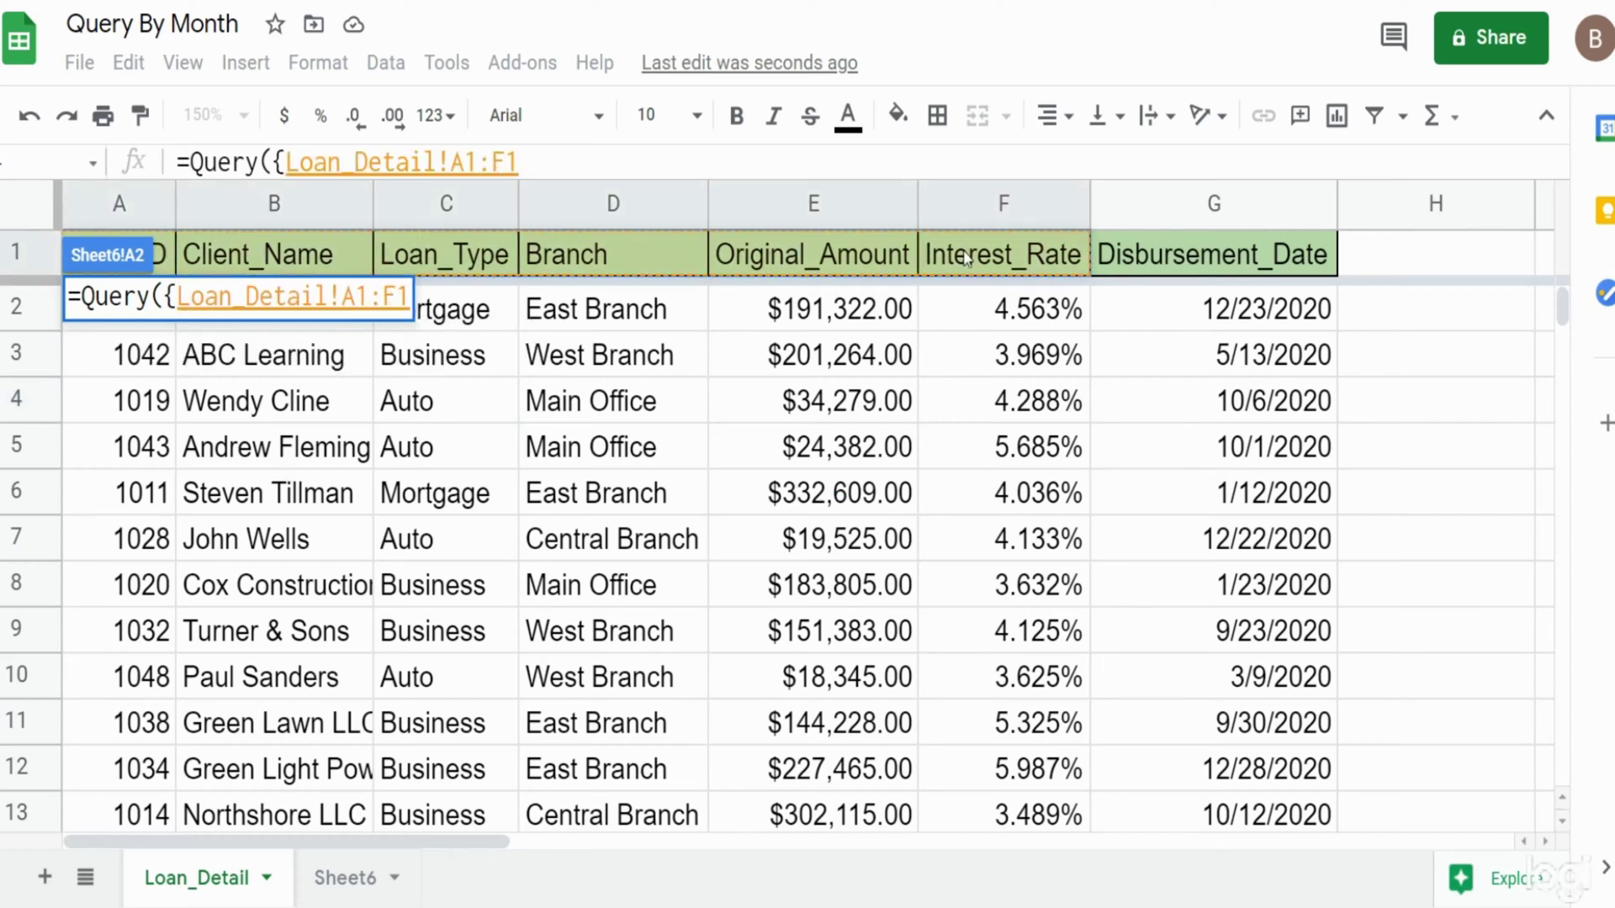
pyautogui.hotkey('ctrl', 'shift', 'Down')
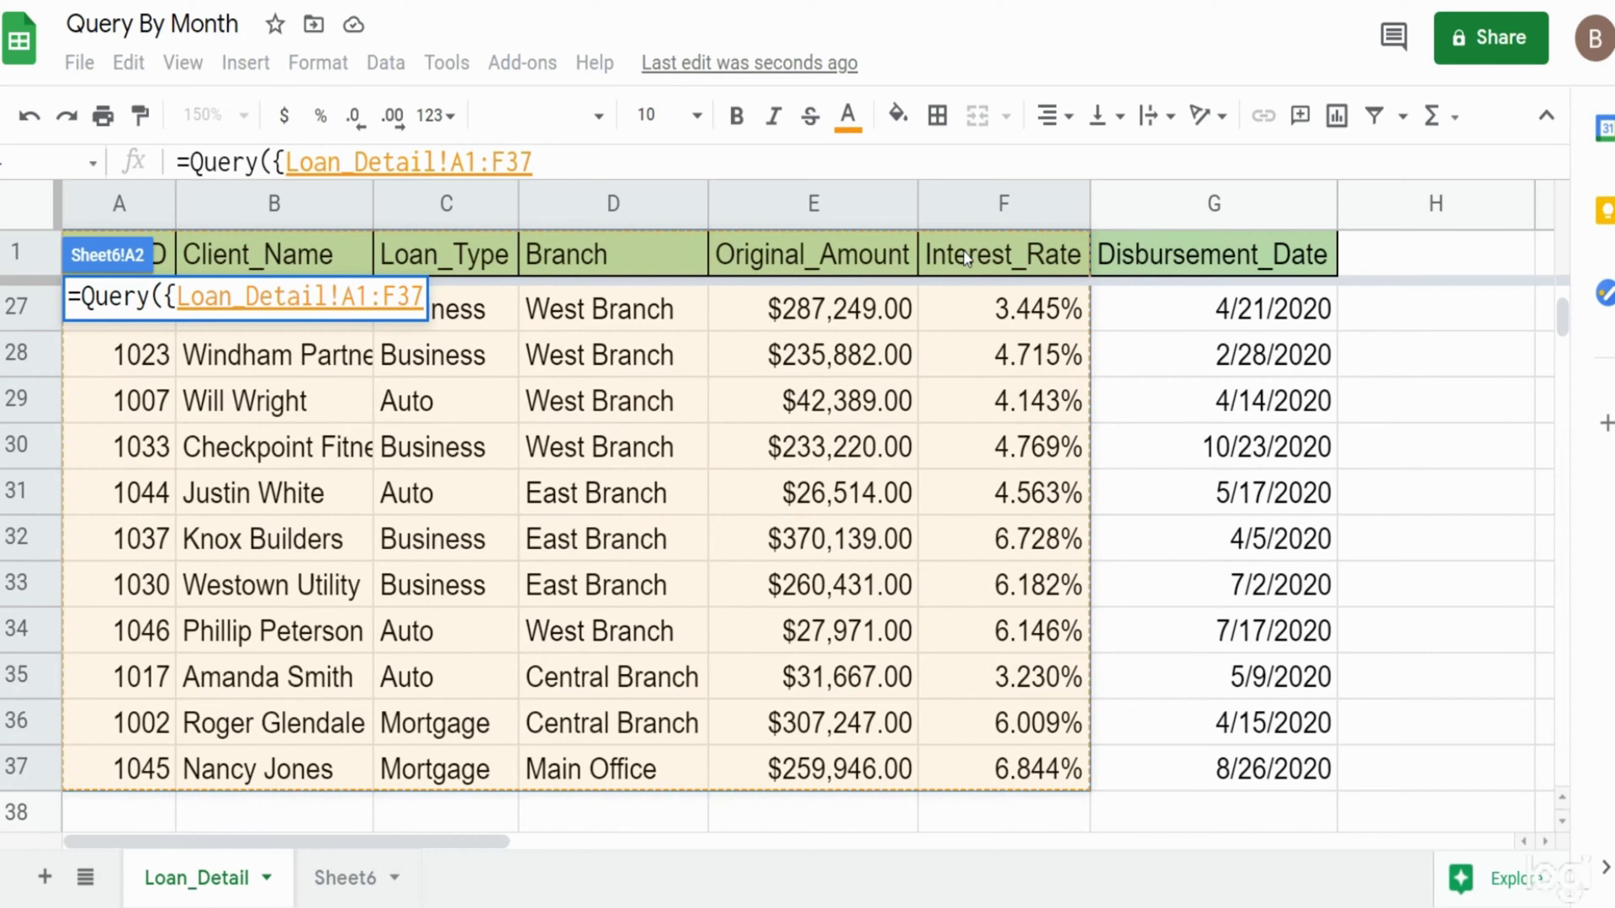
pyautogui.press('F4')
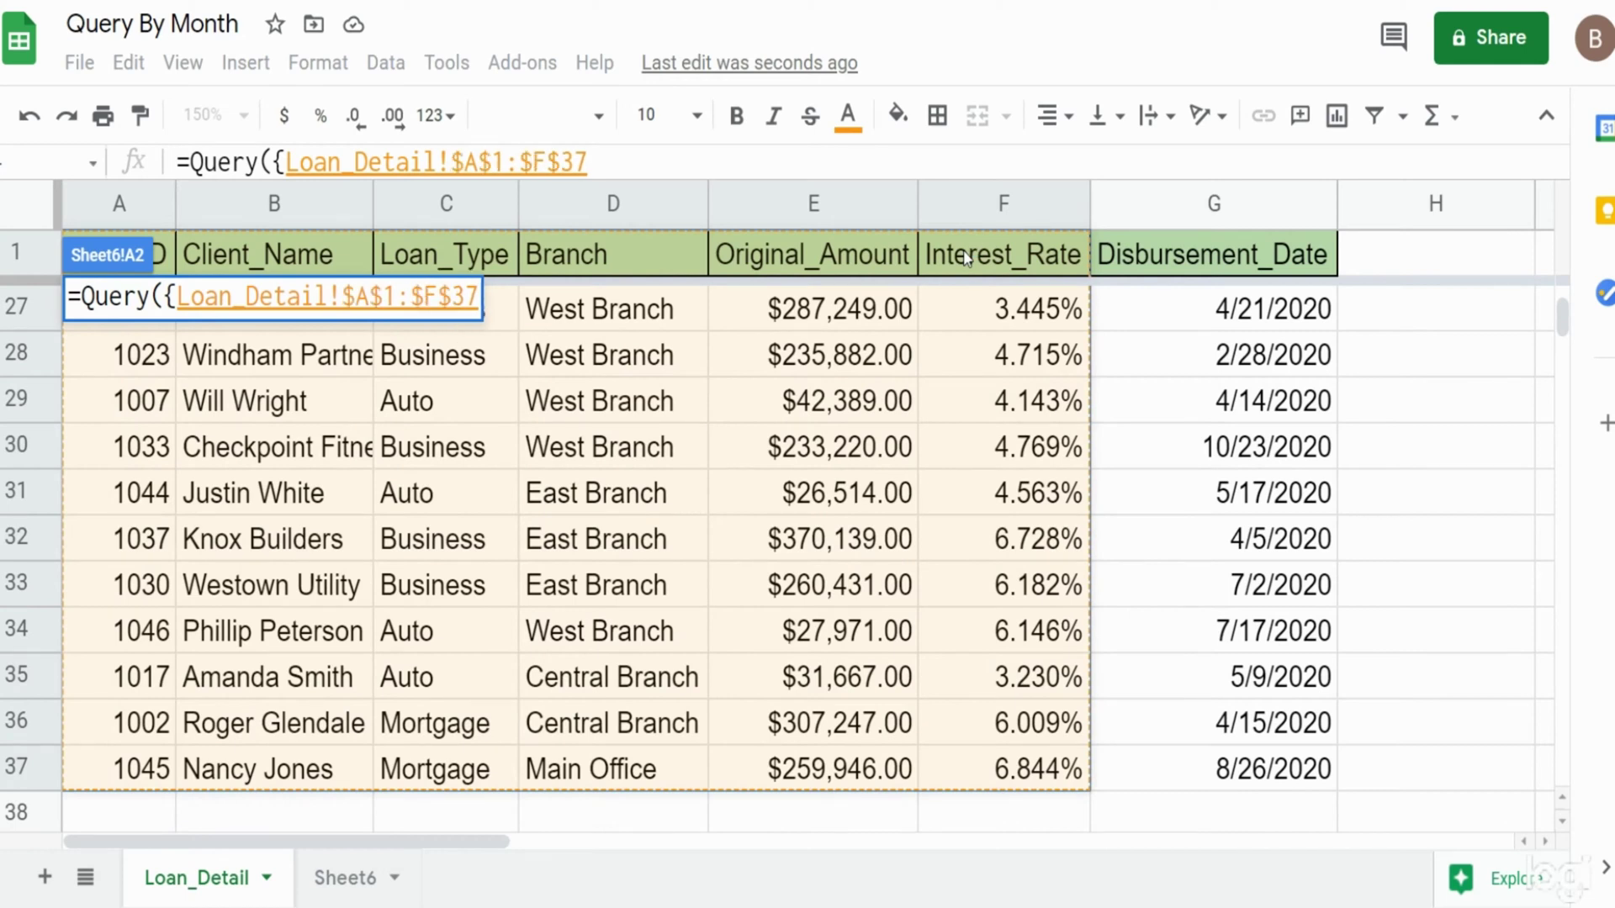
pyautogui.write(',')
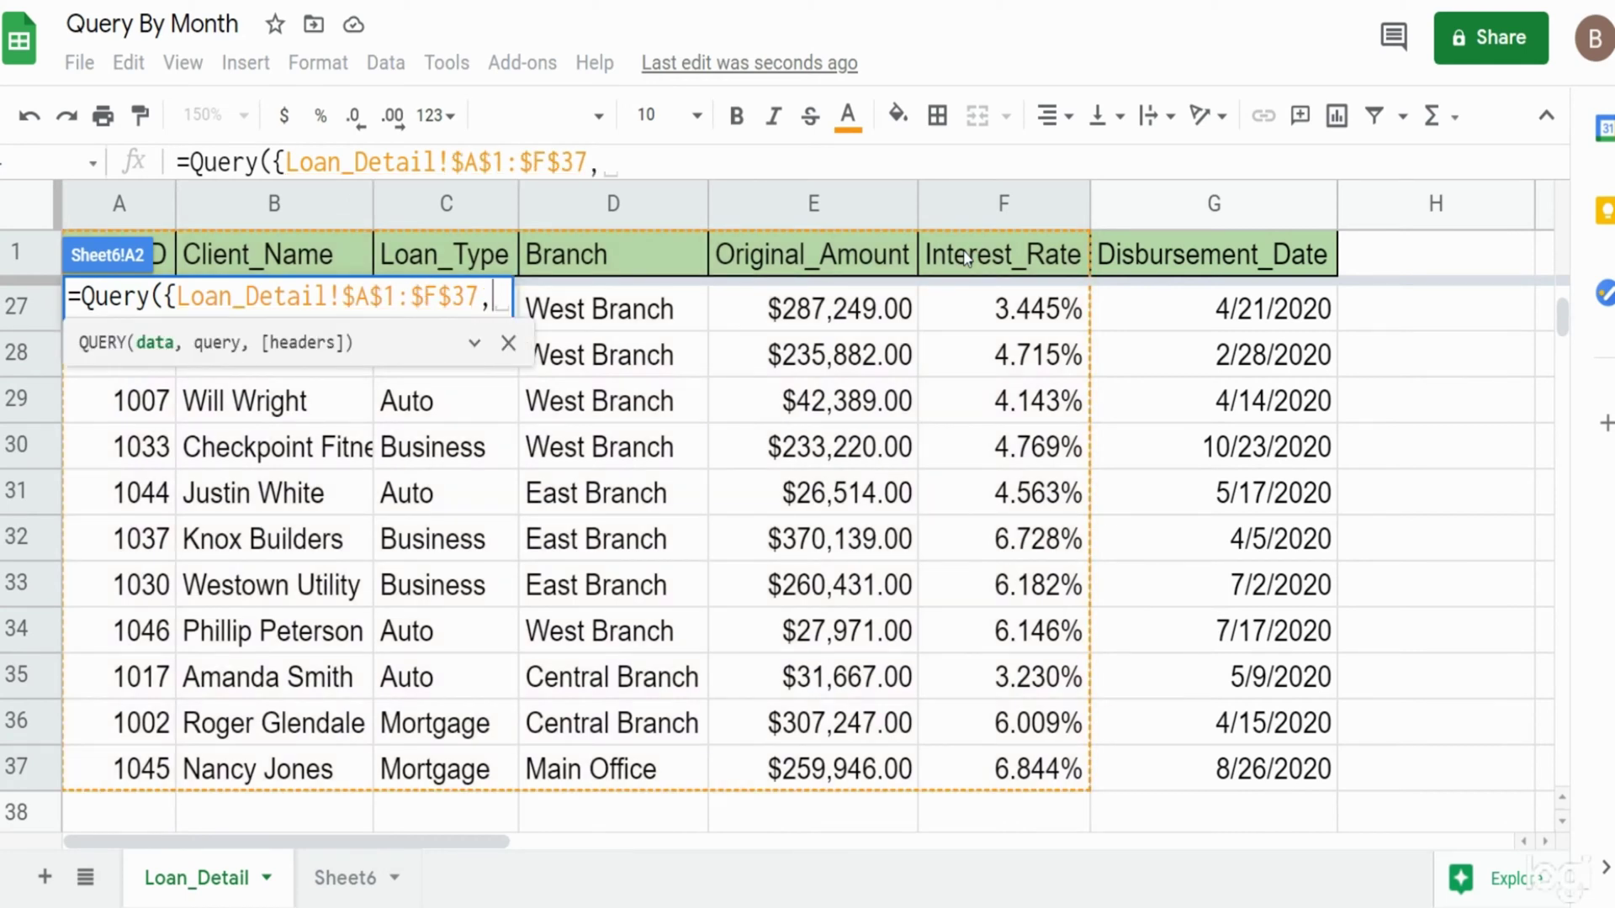
pyautogui.scroll(8, 1279, 286)
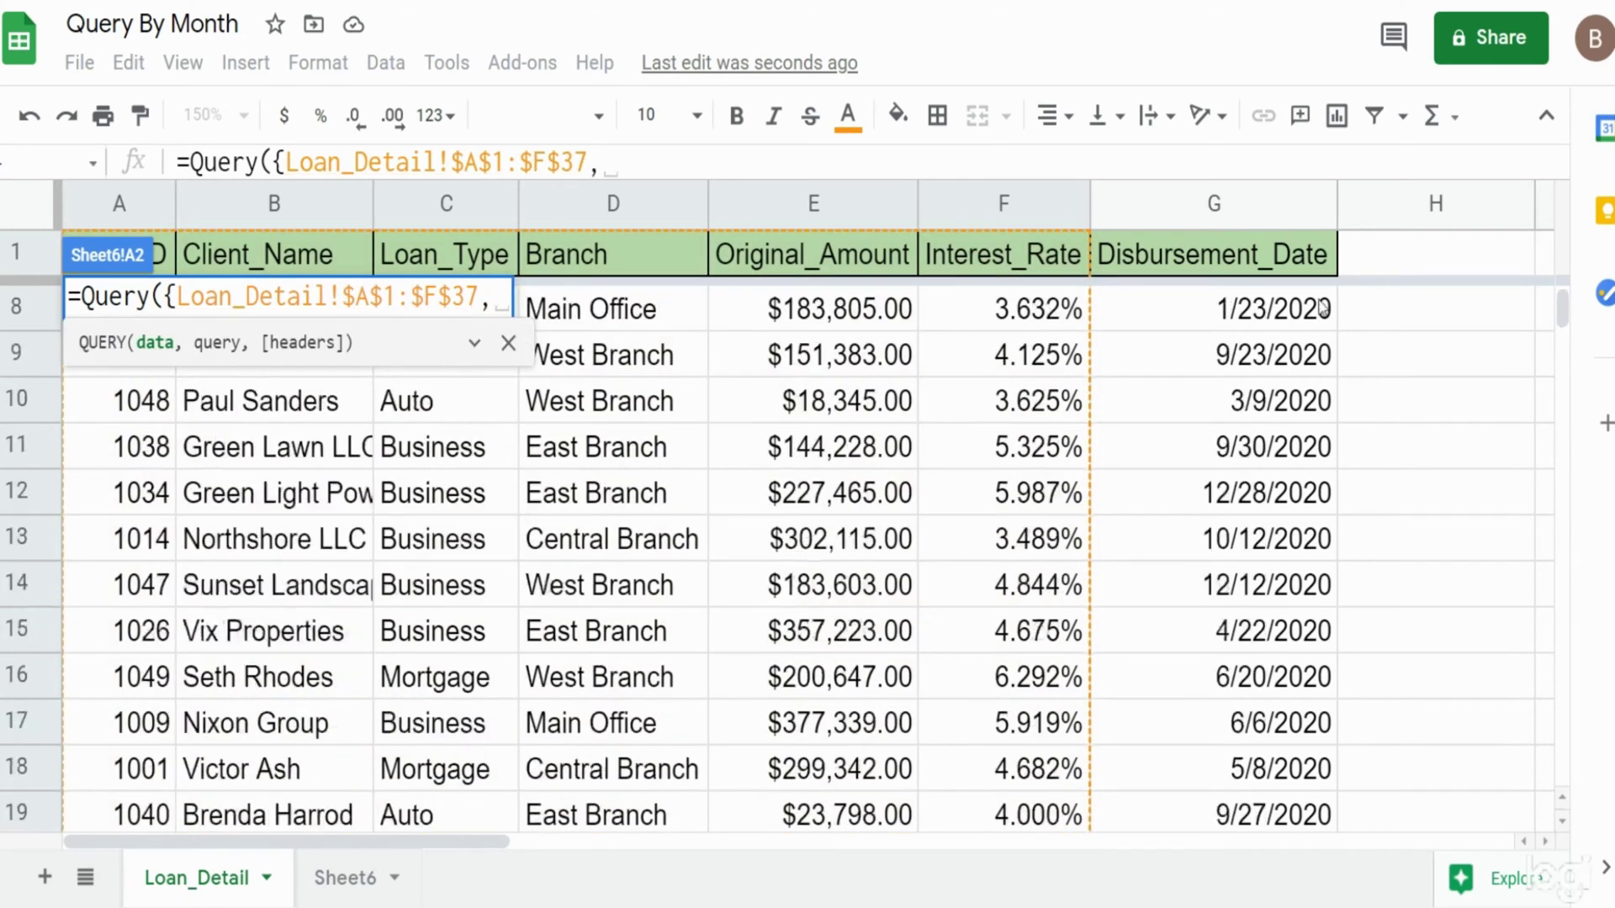
pyautogui.click(1251, 269)
pyautogui.hotkey('ctrl', 'shift', 'Down')
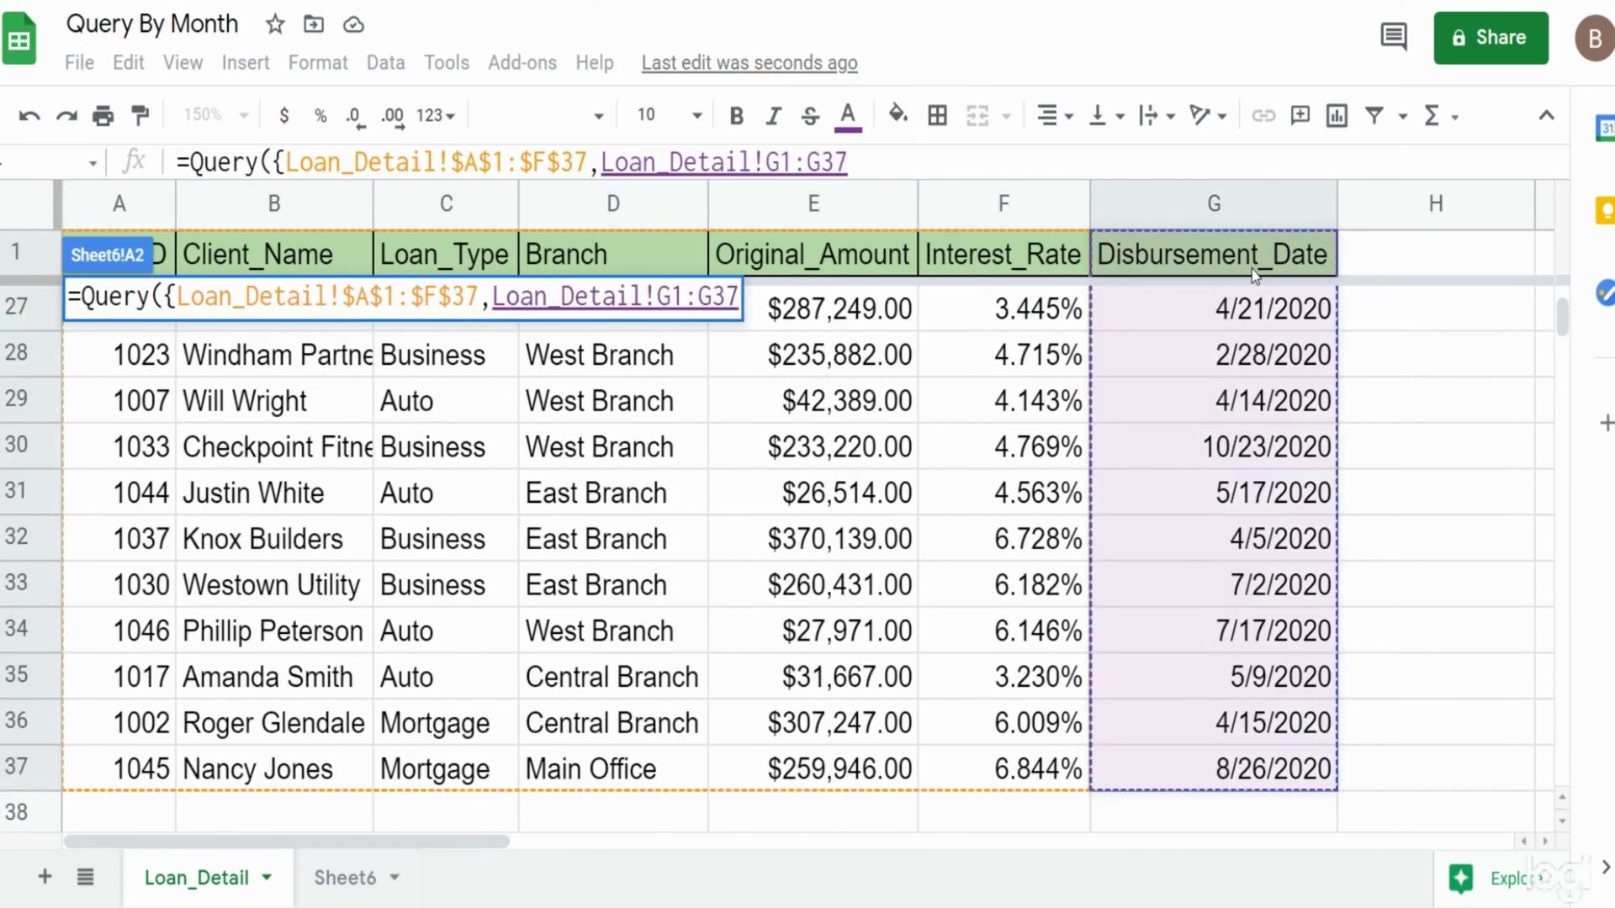
pyautogui.press('F4')
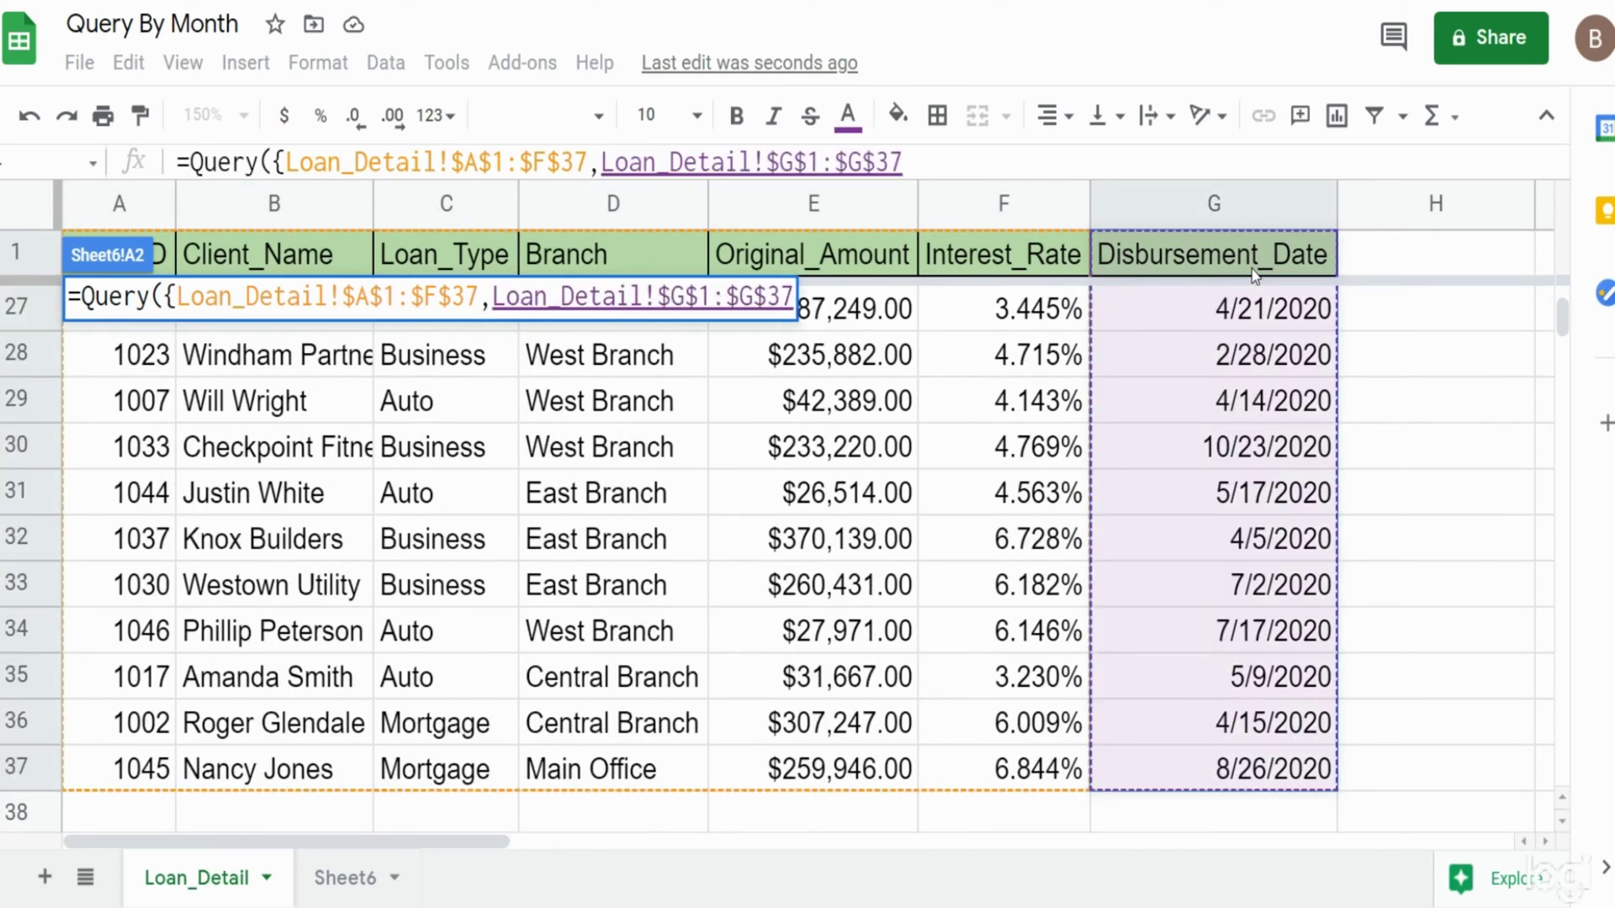
pyautogui.write('}')
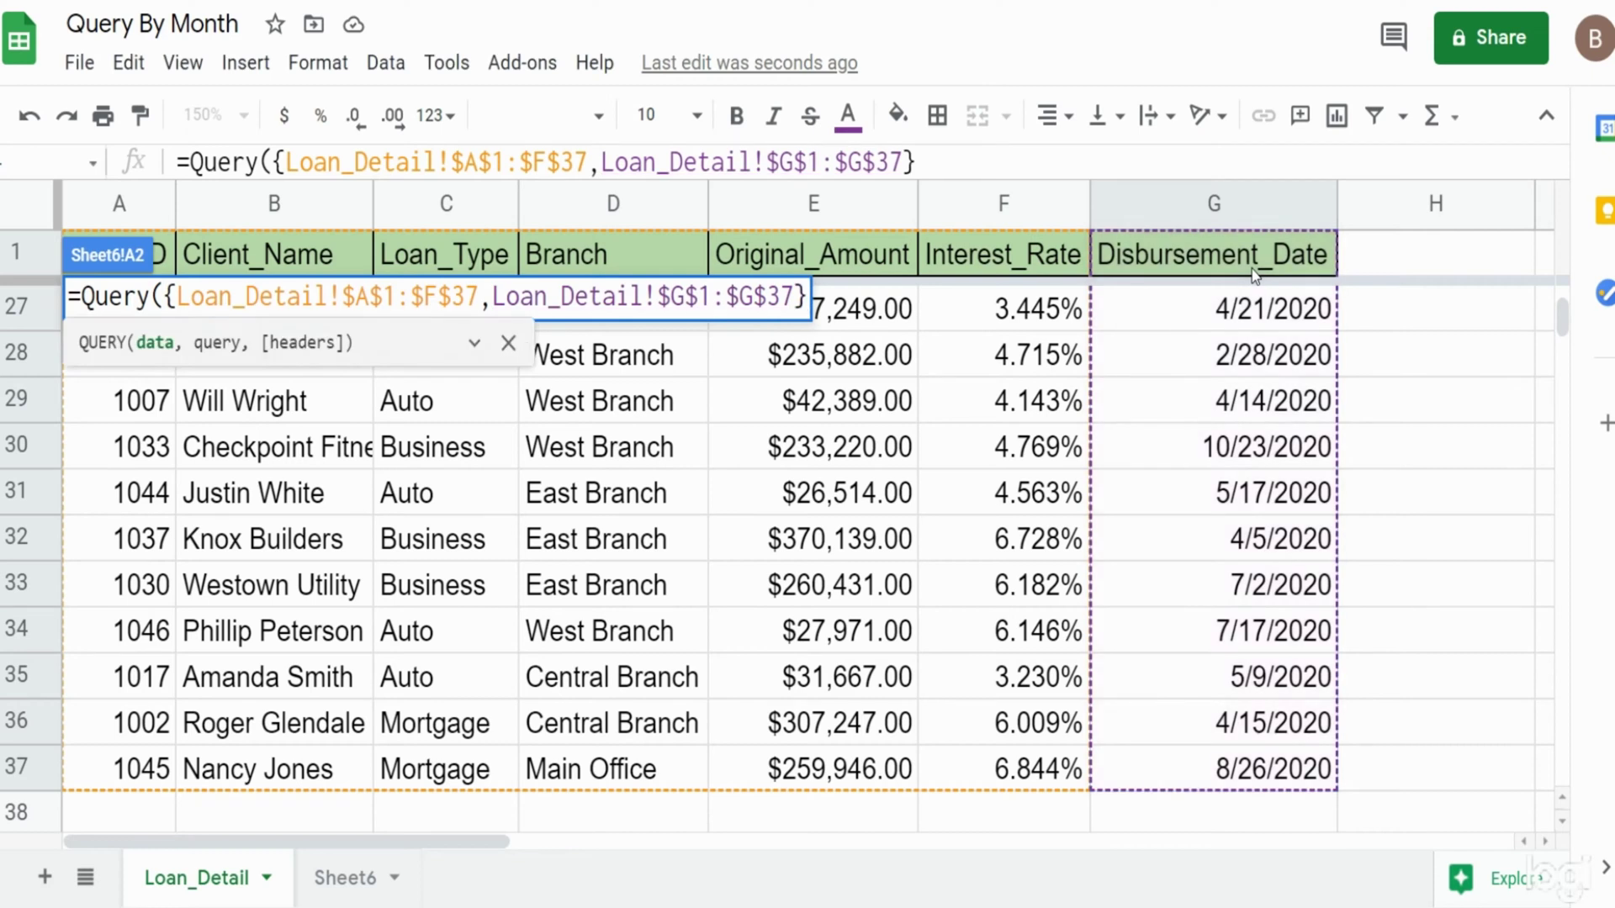
# - Wrap the G range in EOMonth(Loan_Detail!$G$1:$G$37,0) to get month-end dates
pyautogui.click(492, 299)
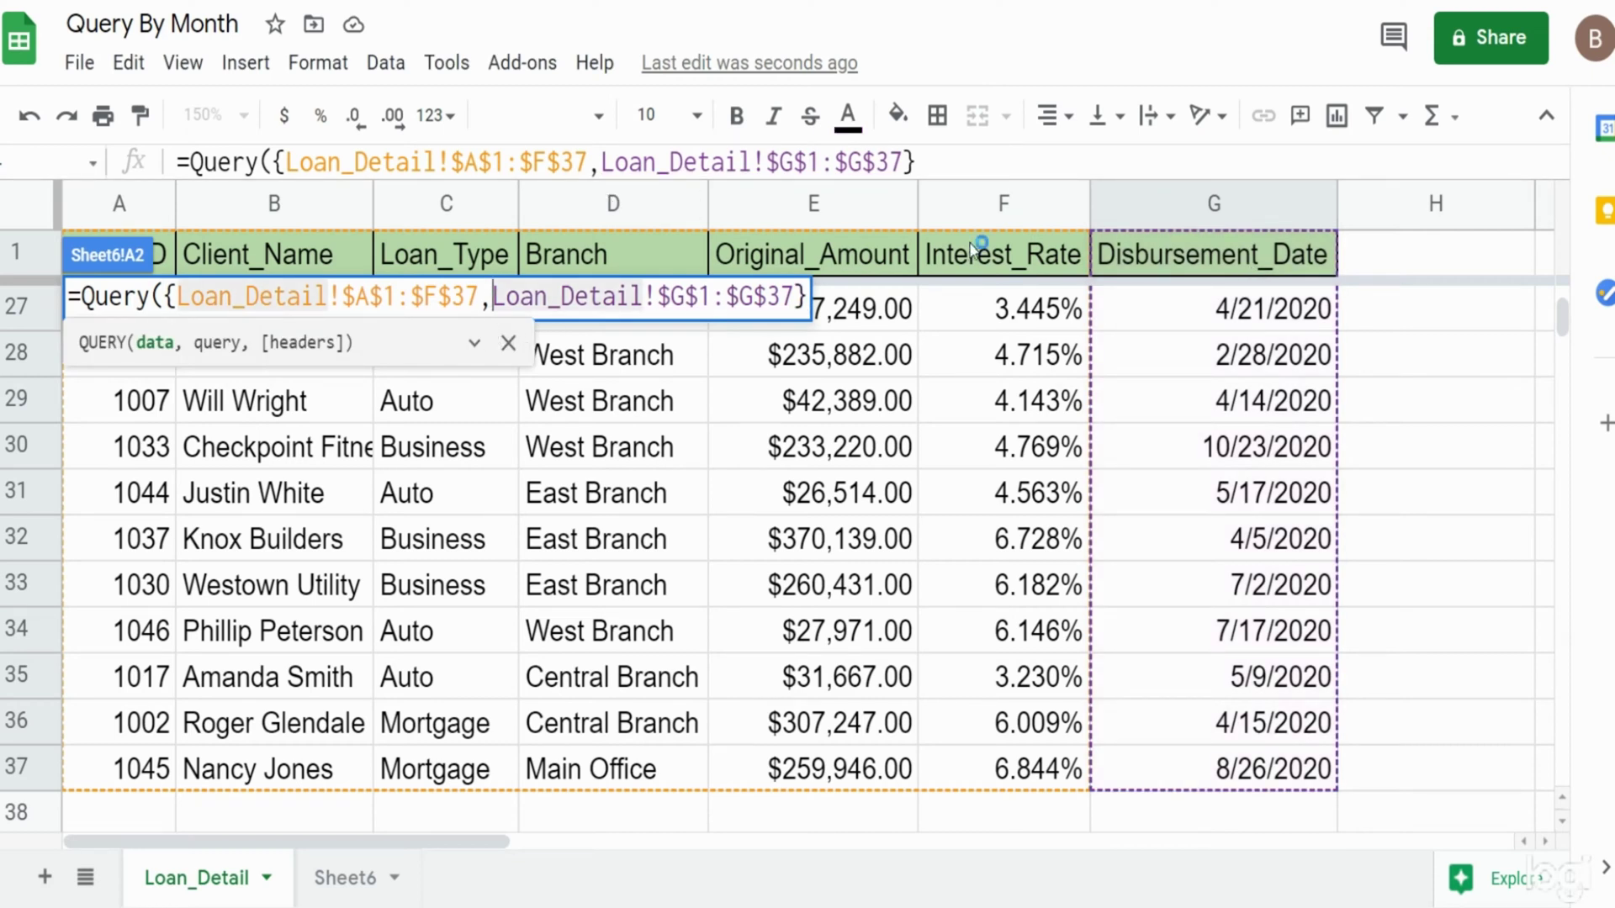
pyautogui.write('EO')
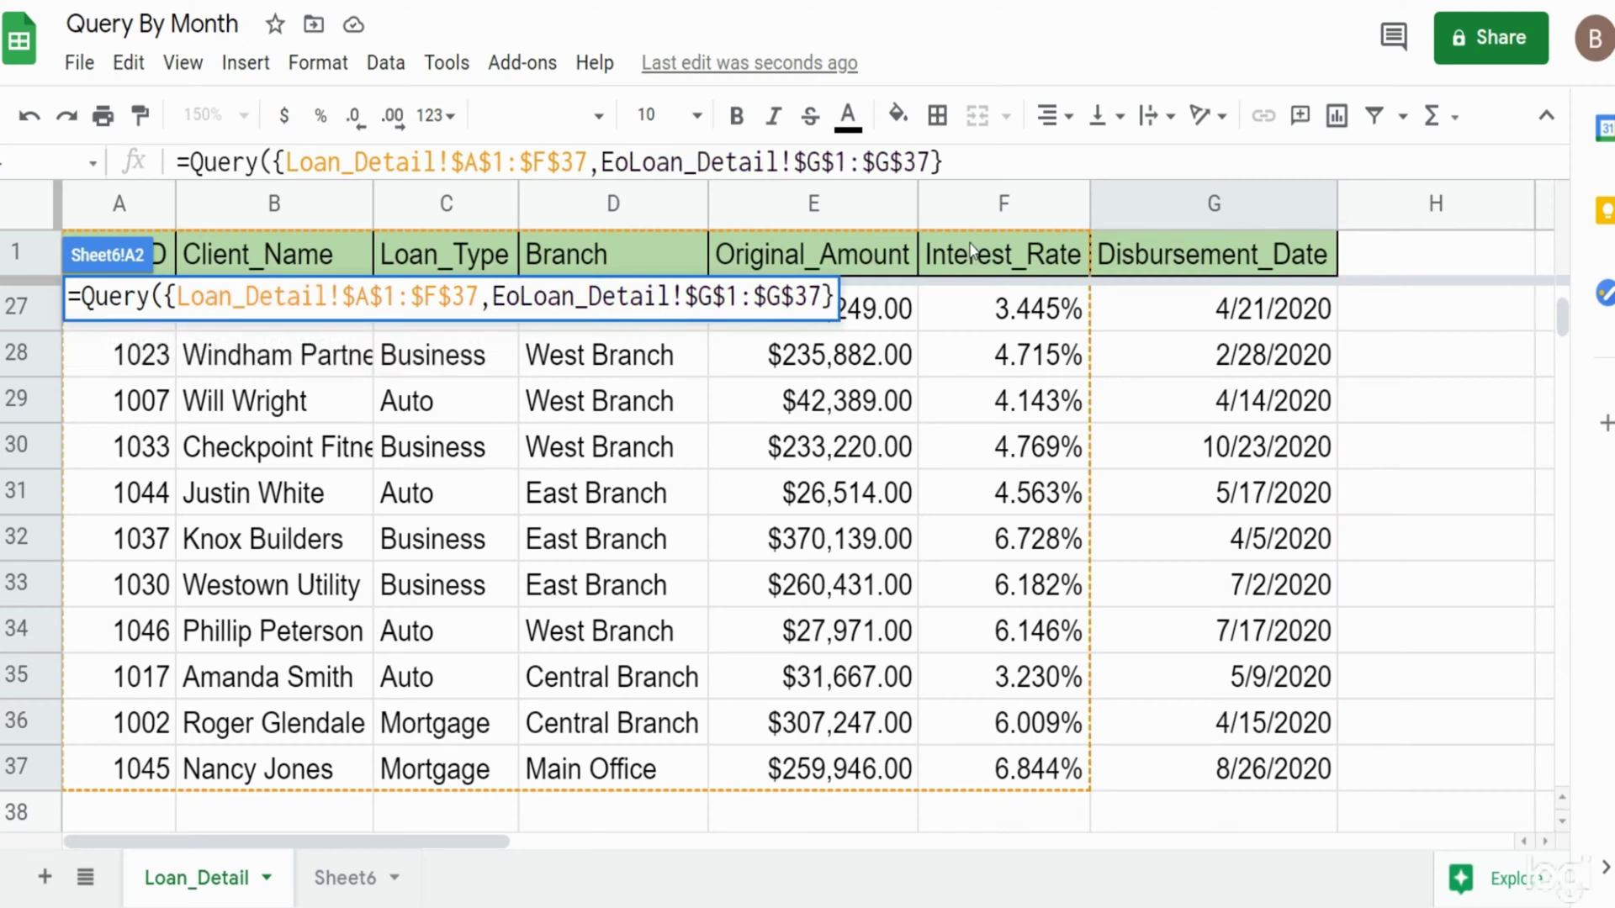
pyautogui.press('BackSpace')
pyautogui.write('OMonth(')
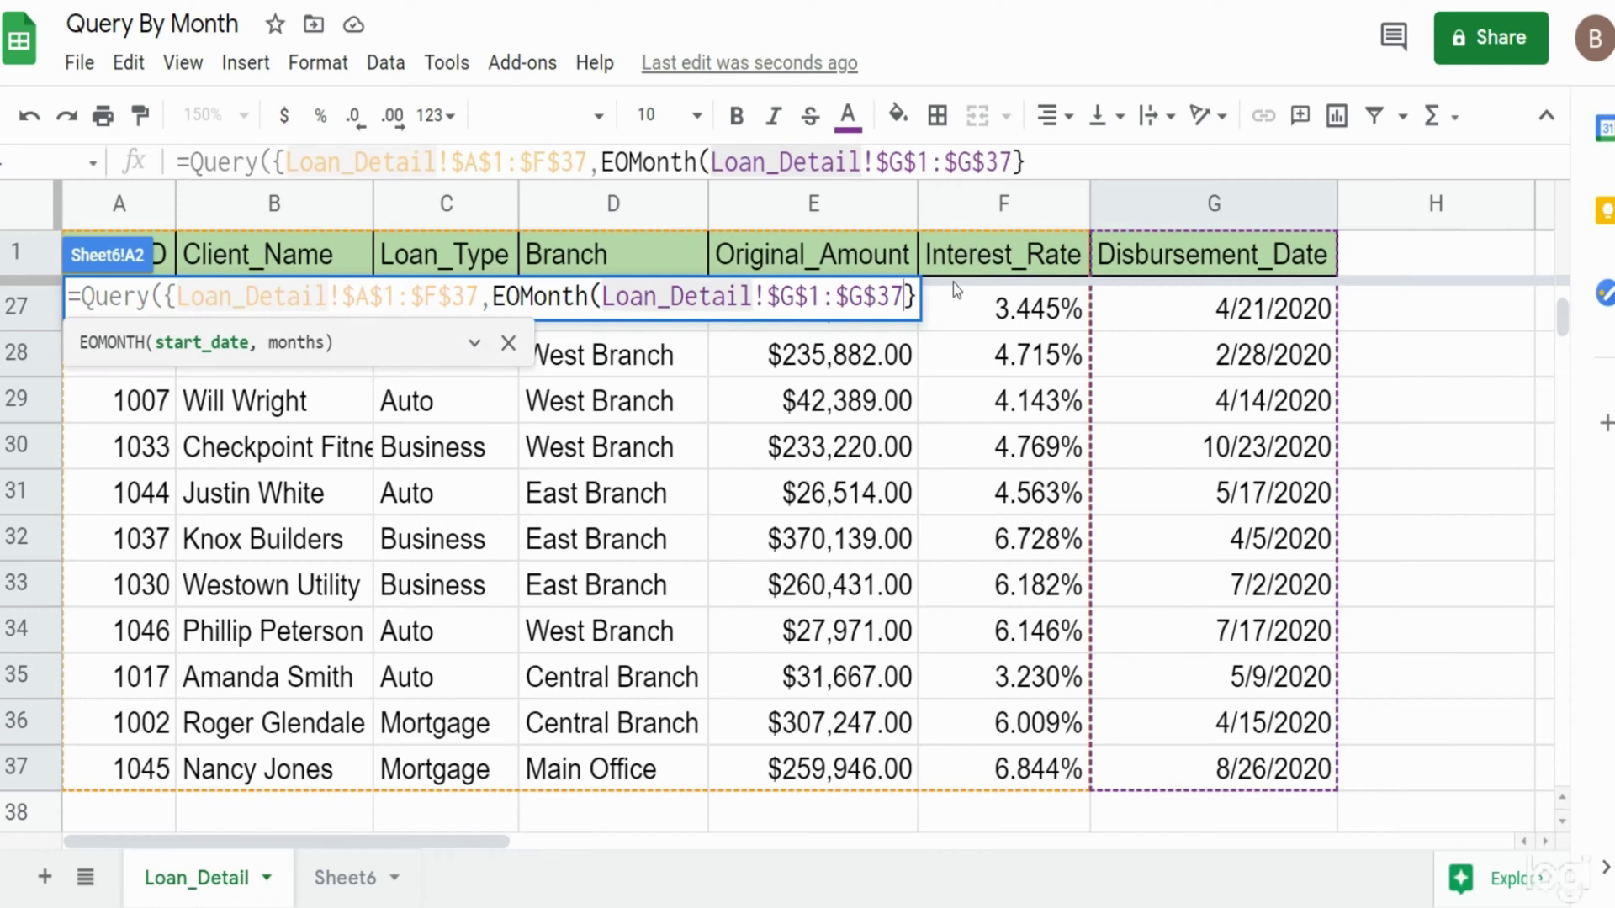
pyautogui.click(905, 296)
pyautogui.write(')')
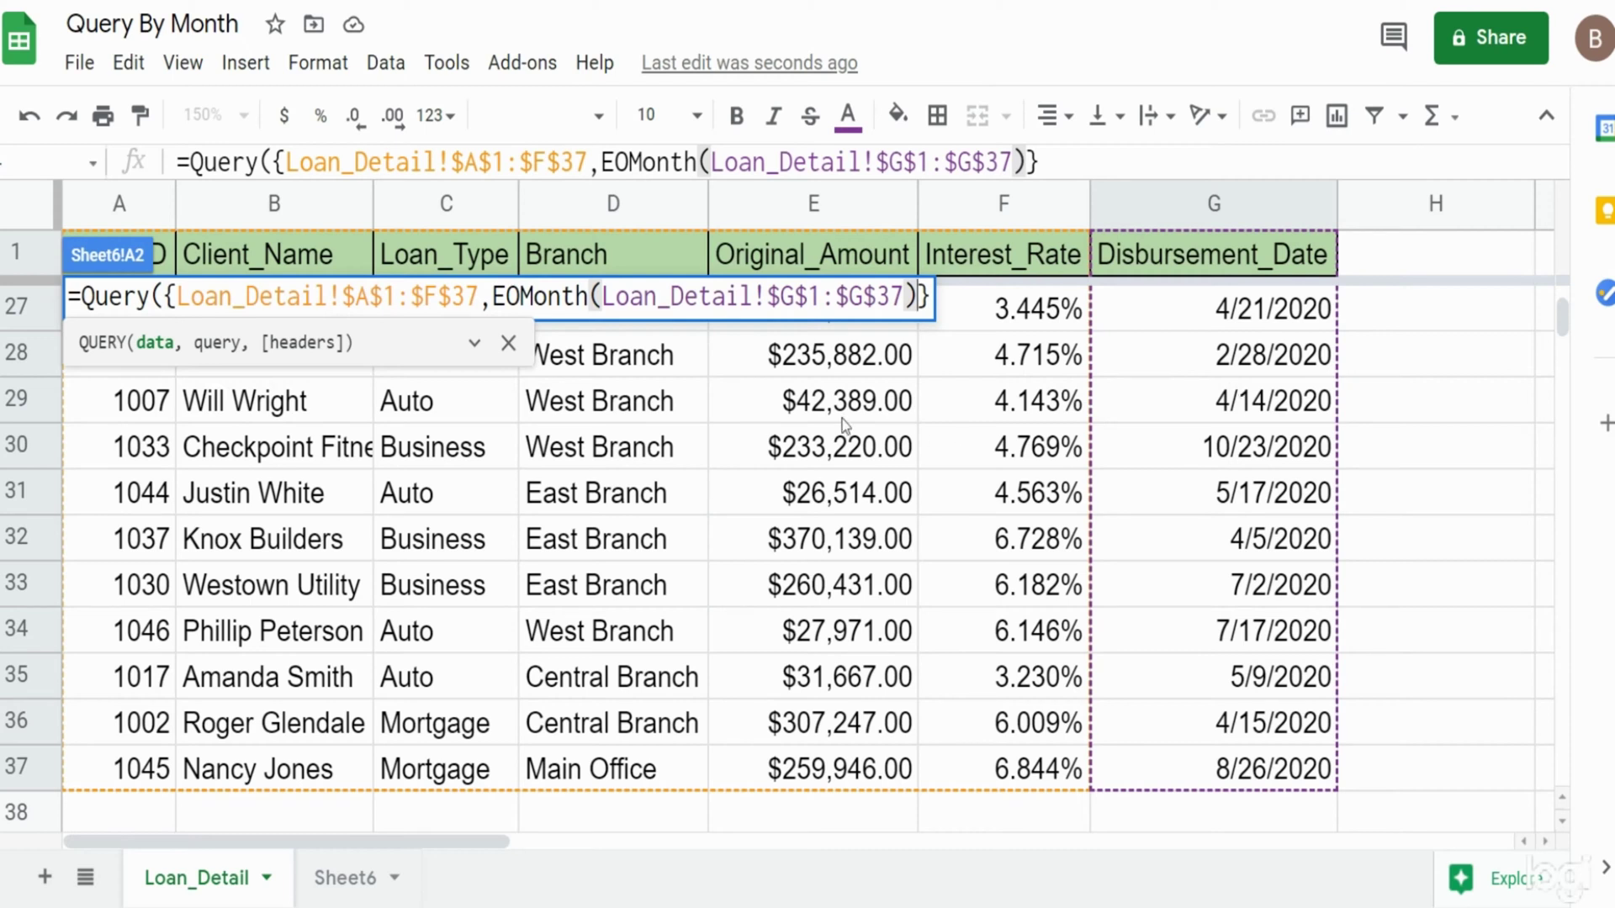
pyautogui.click(906, 295)
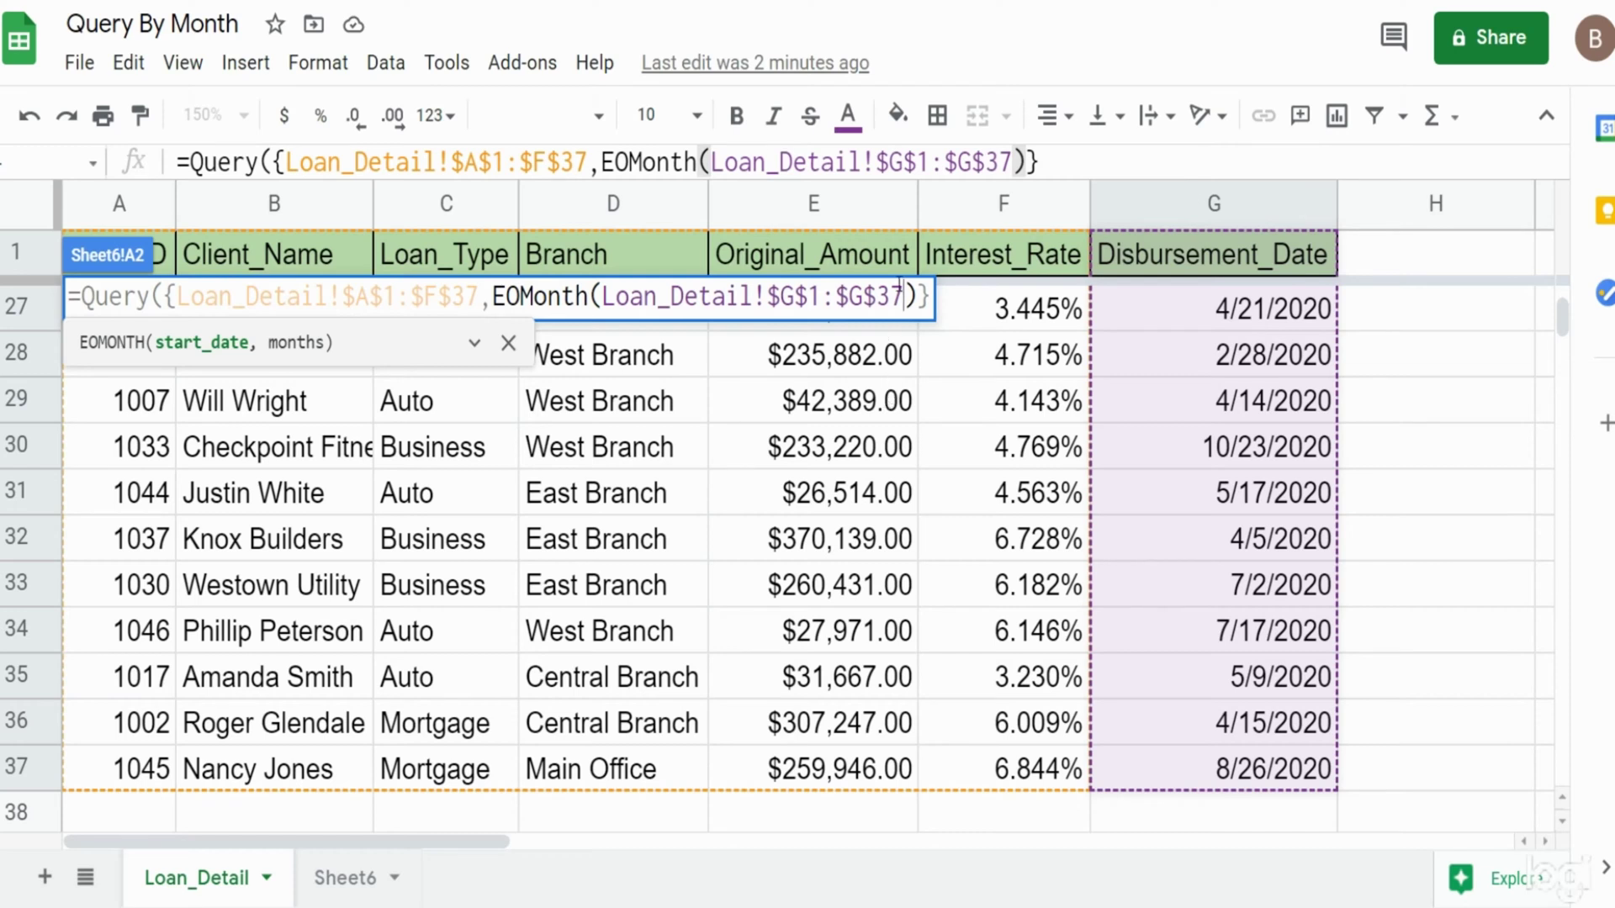
pyautogui.write(',')
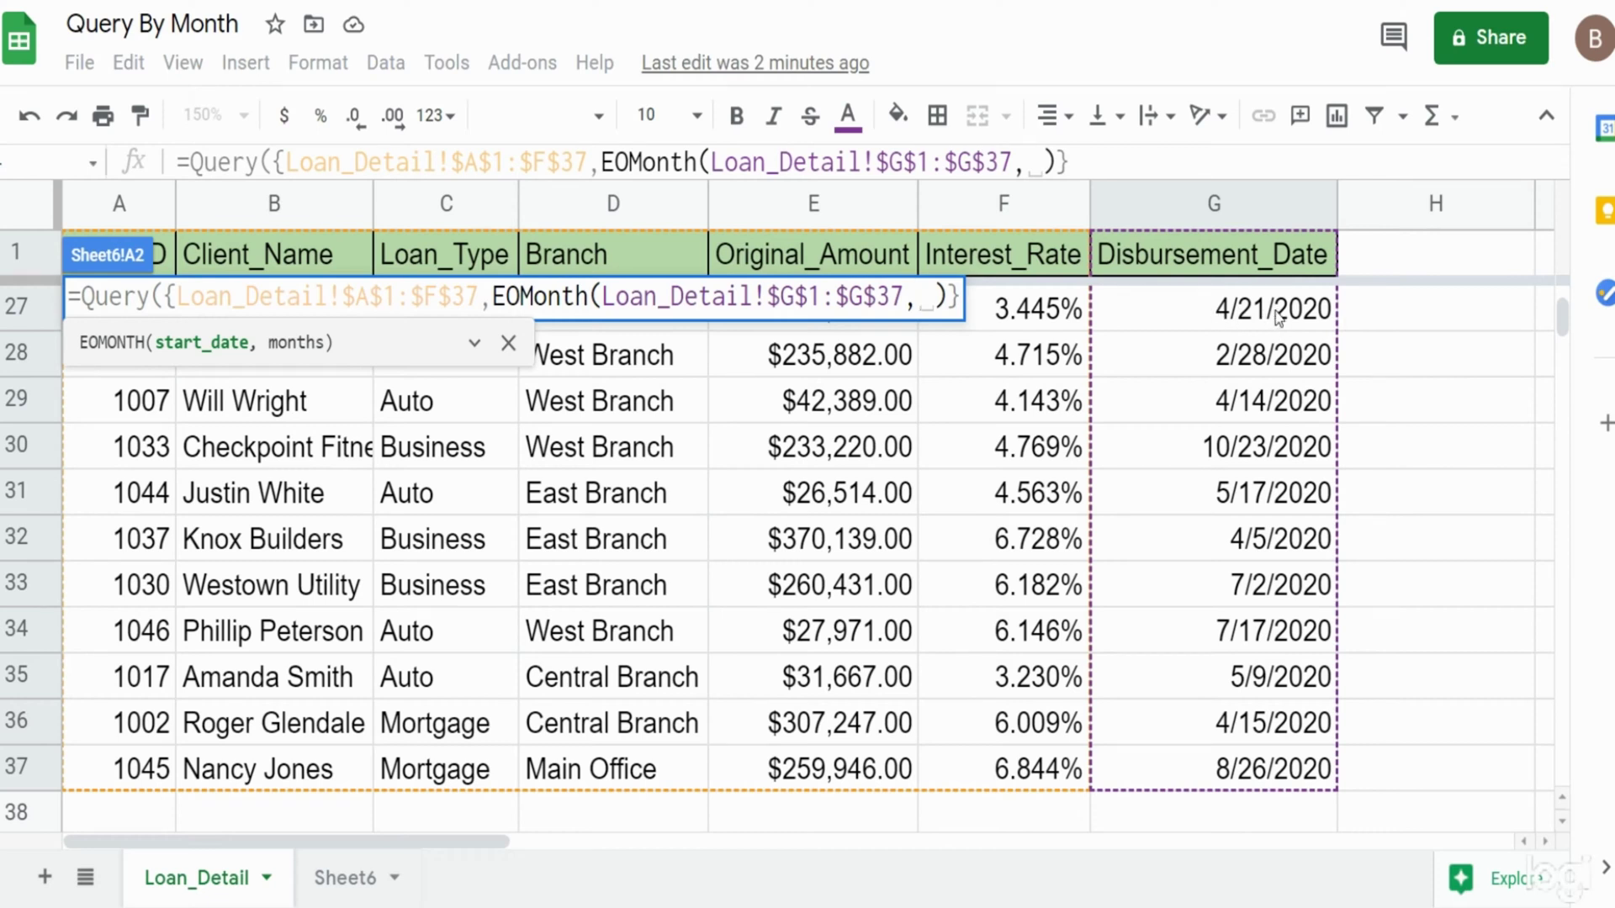
pyautogui.write('0')
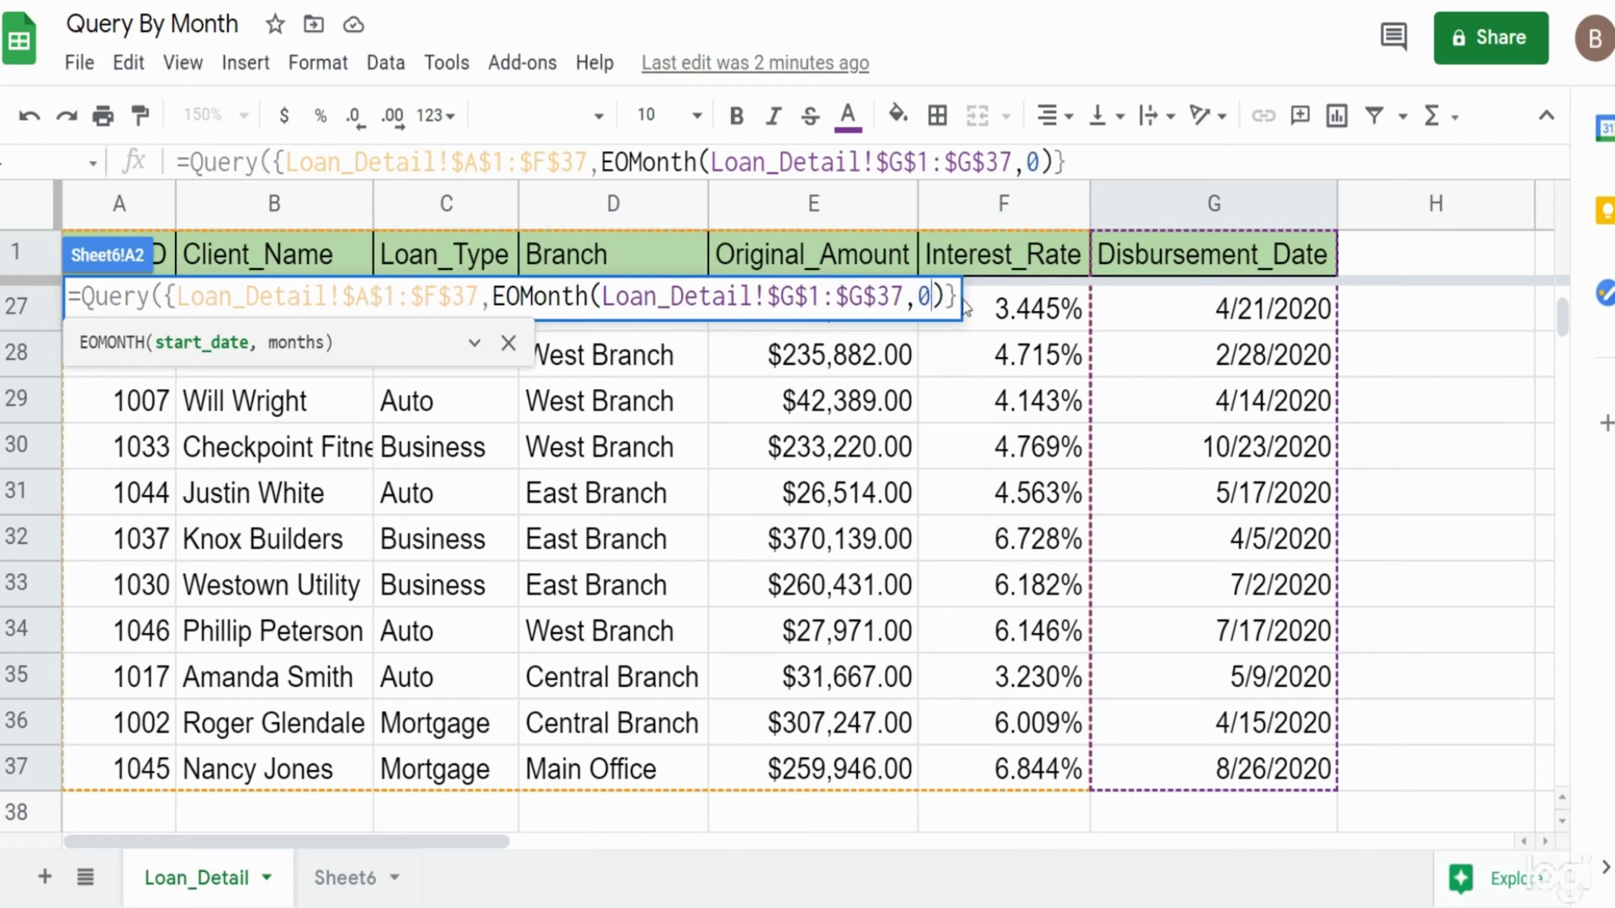
pyautogui.press('Right')
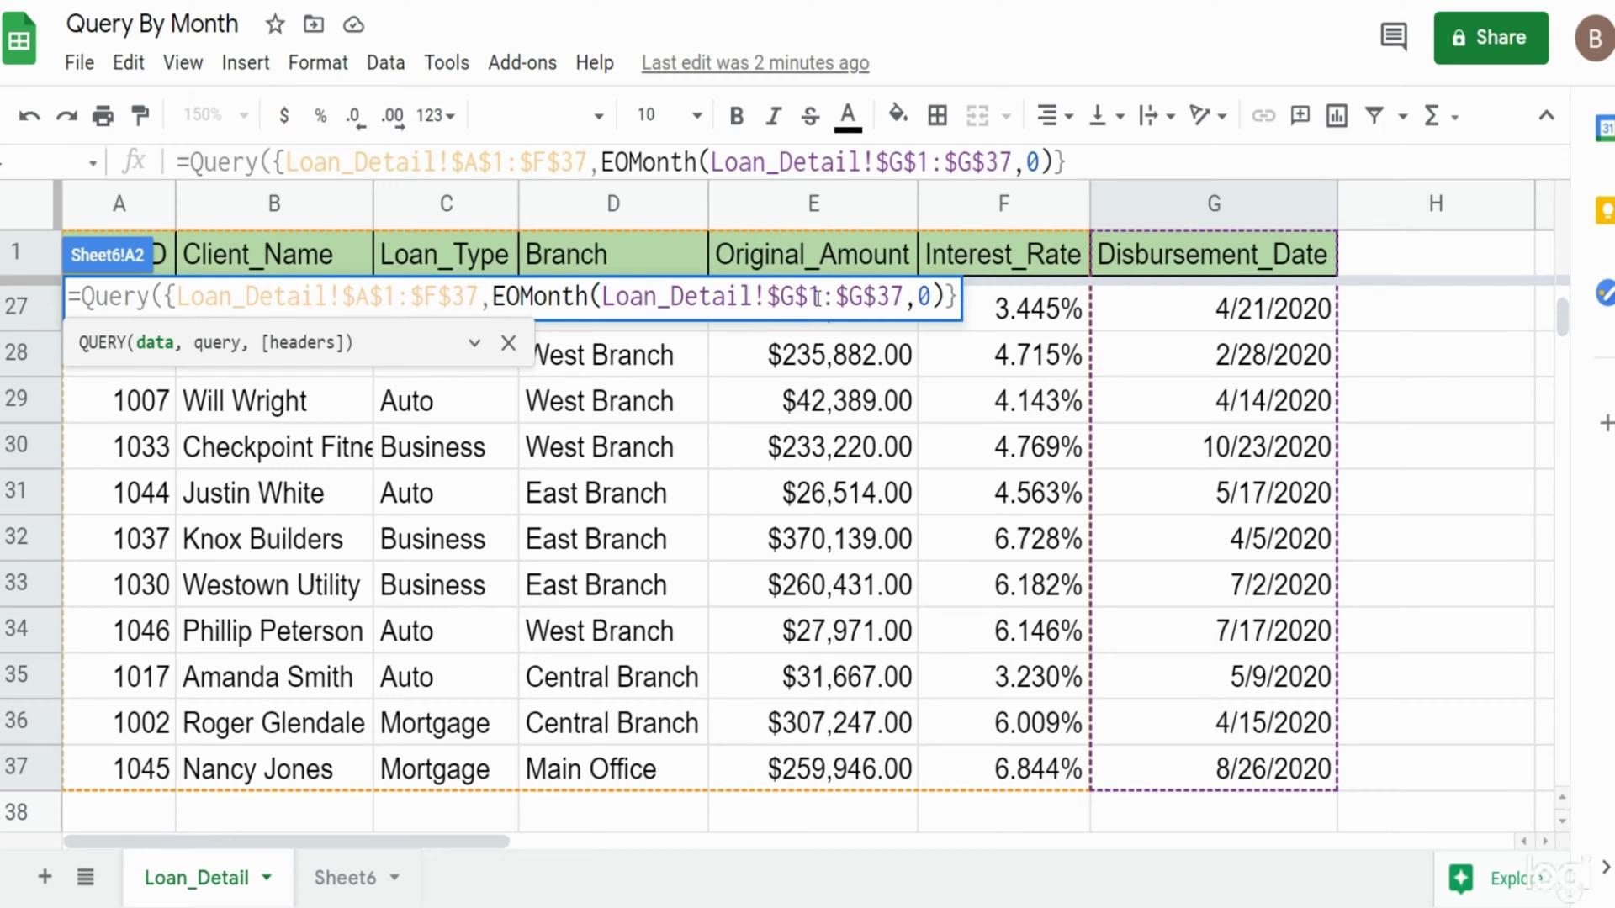
# - Enclose the EOMonth in Arrayformula() and start the query string with "Select"
pyautogui.write('Arr')
pyautogui.write('ayfu')
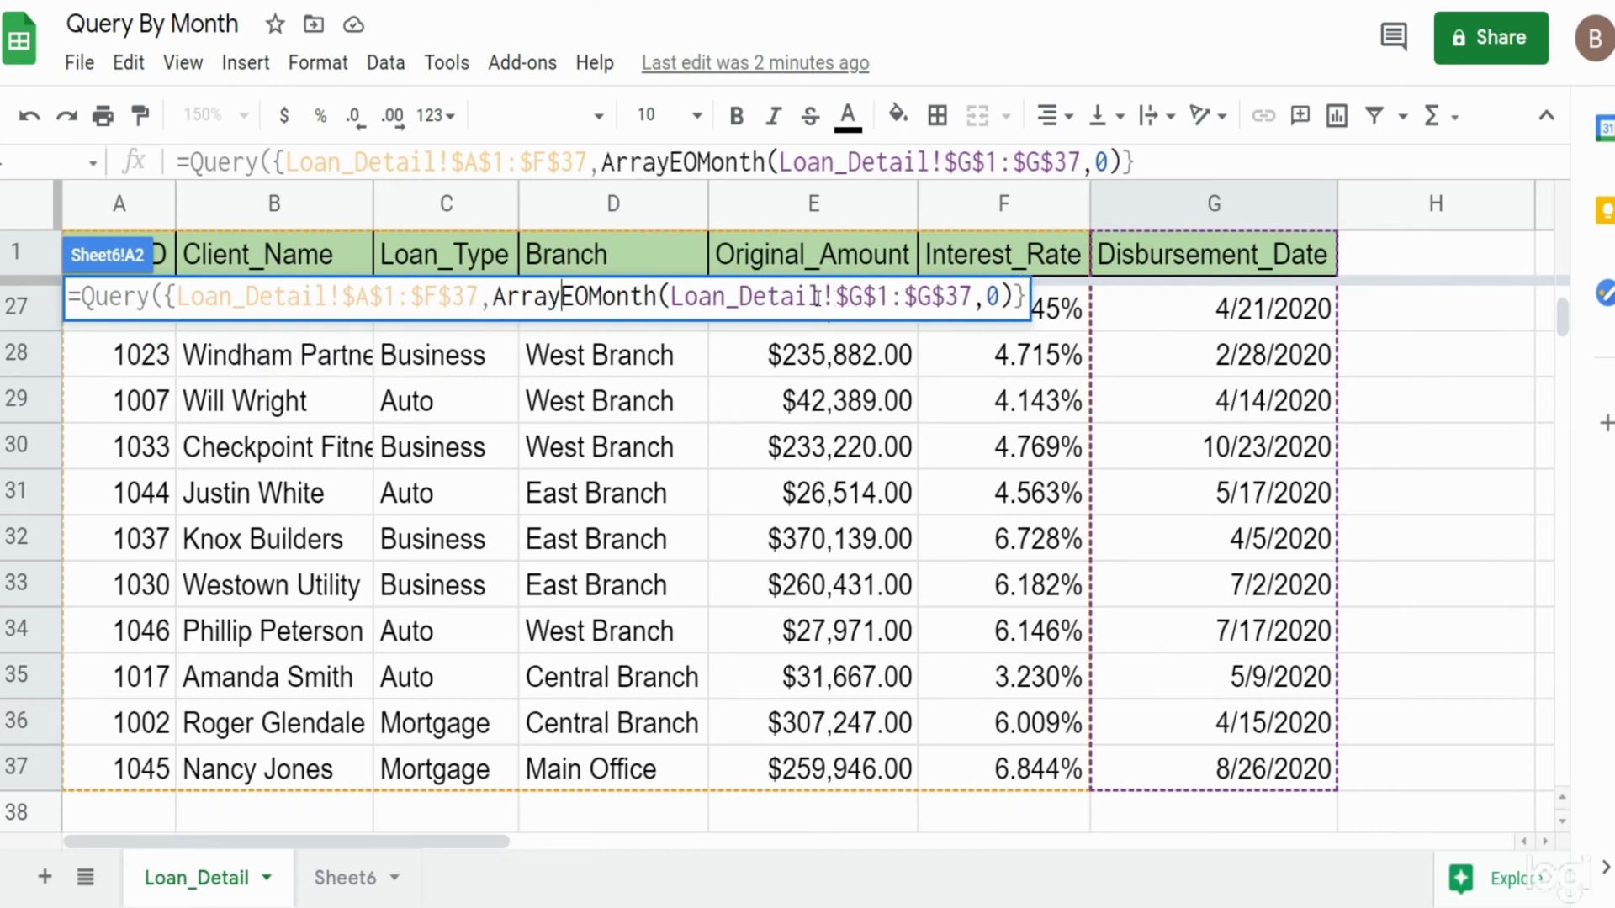
pyautogui.write('rmula(')
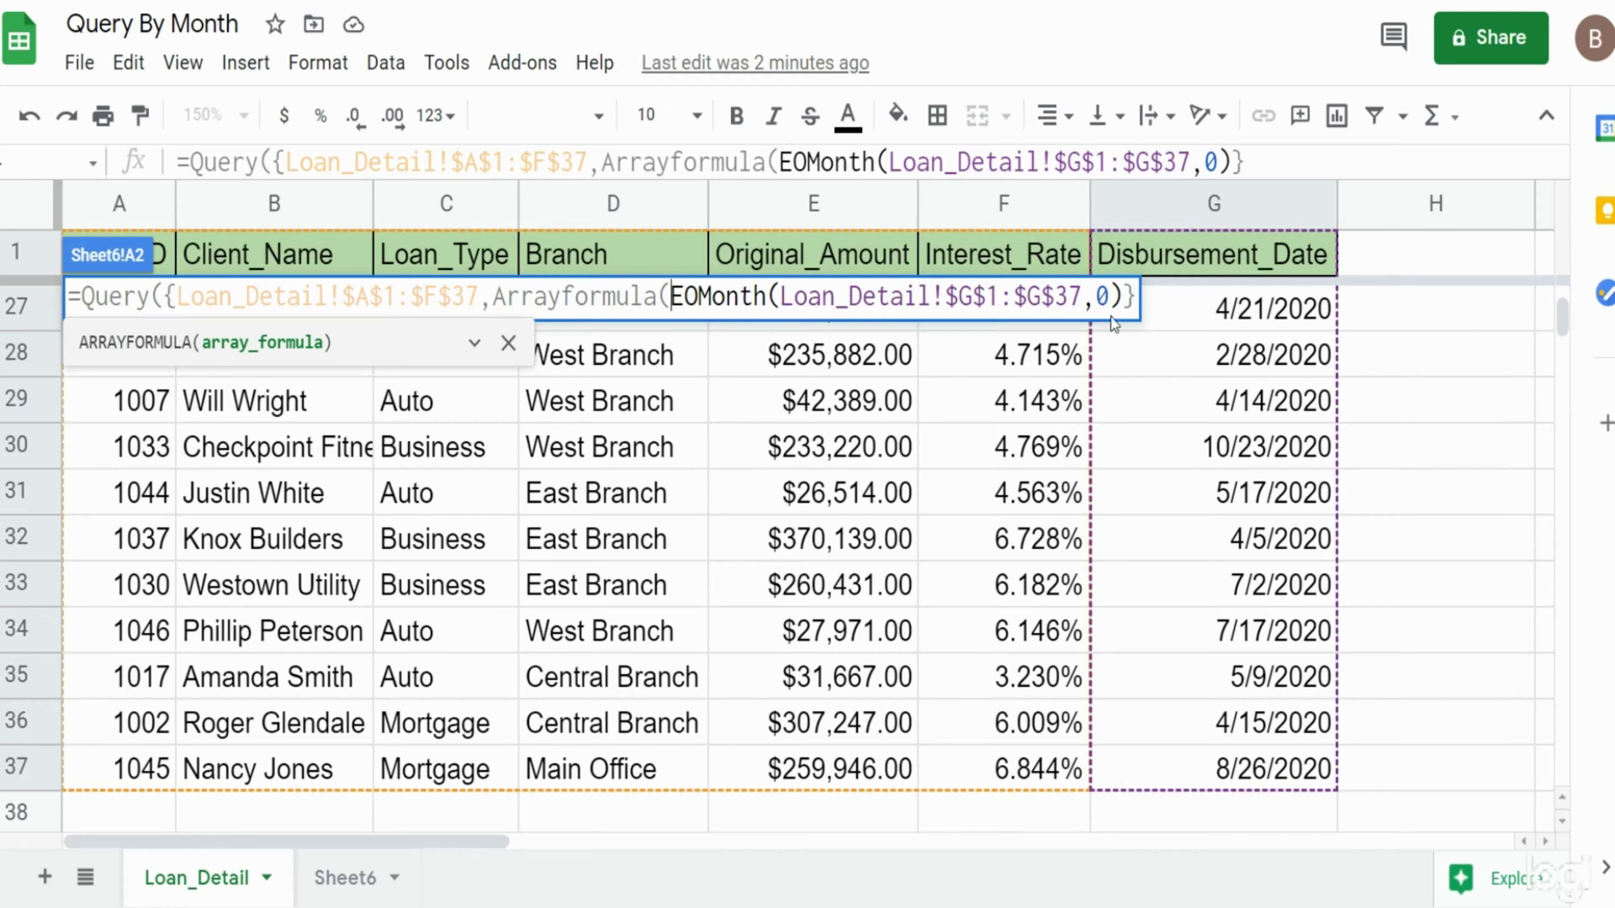
pyautogui.click(1124, 296)
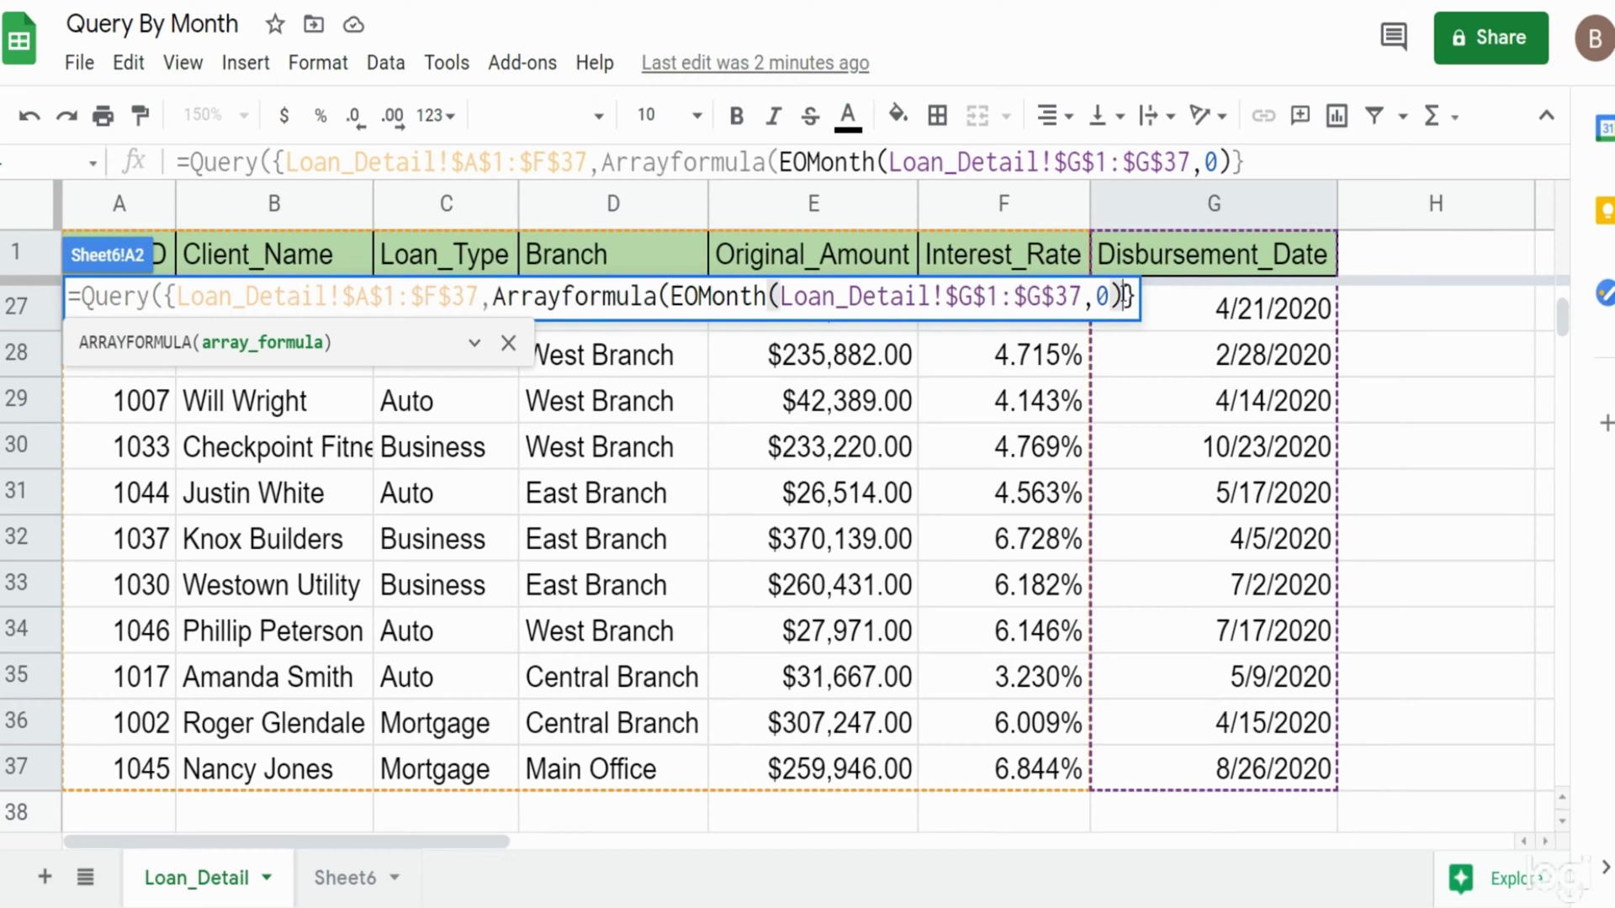
pyautogui.write(')')
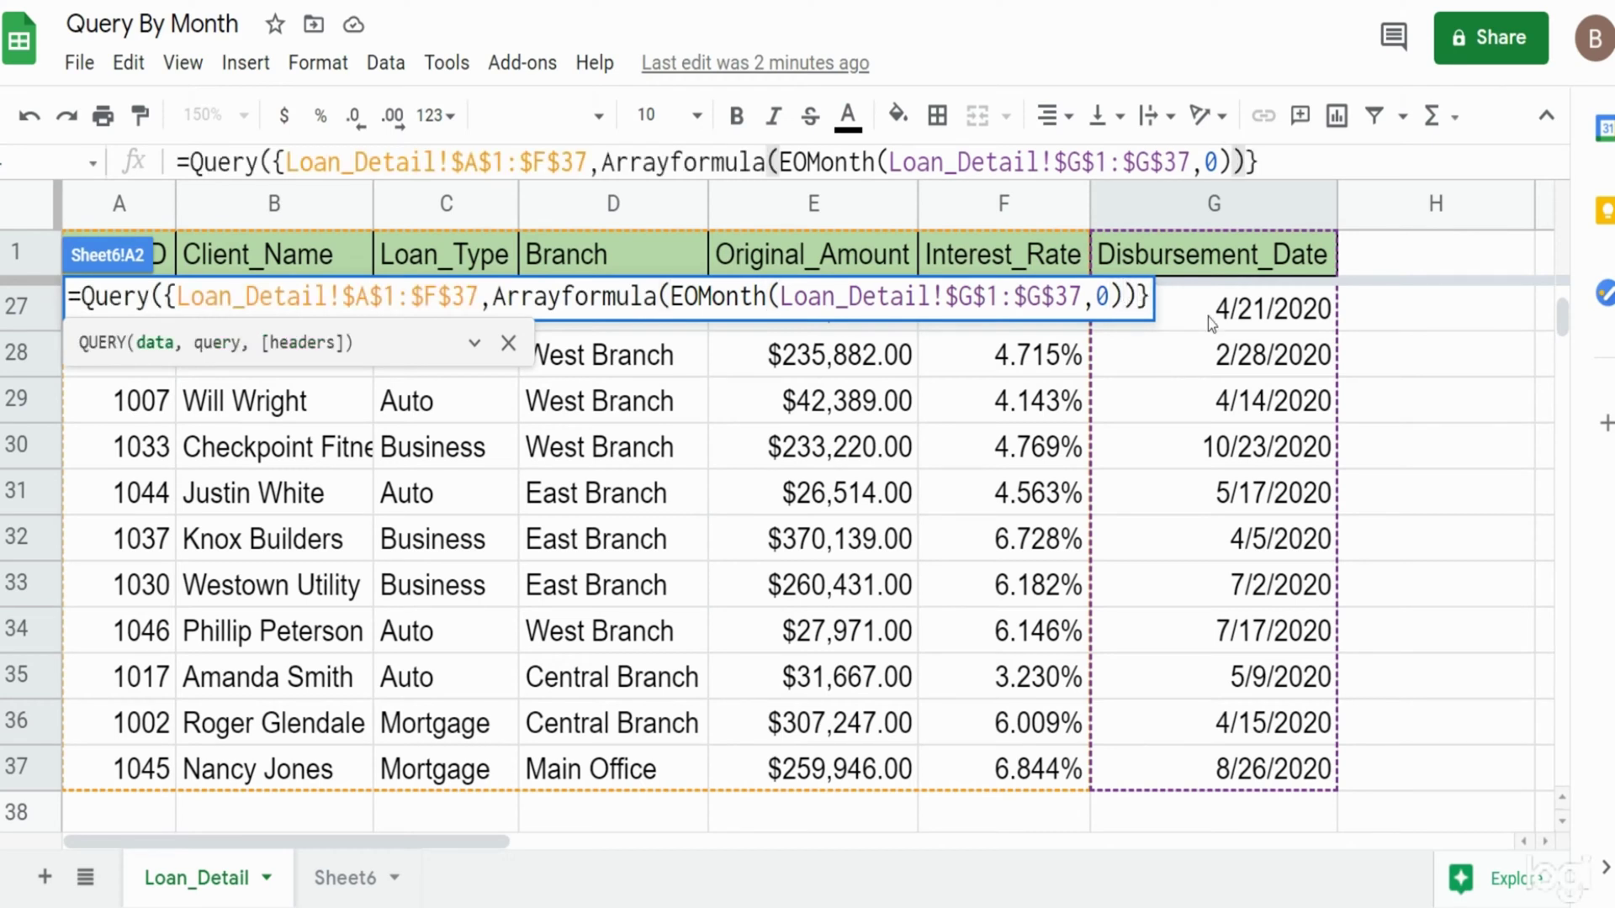
pyautogui.write(', ')
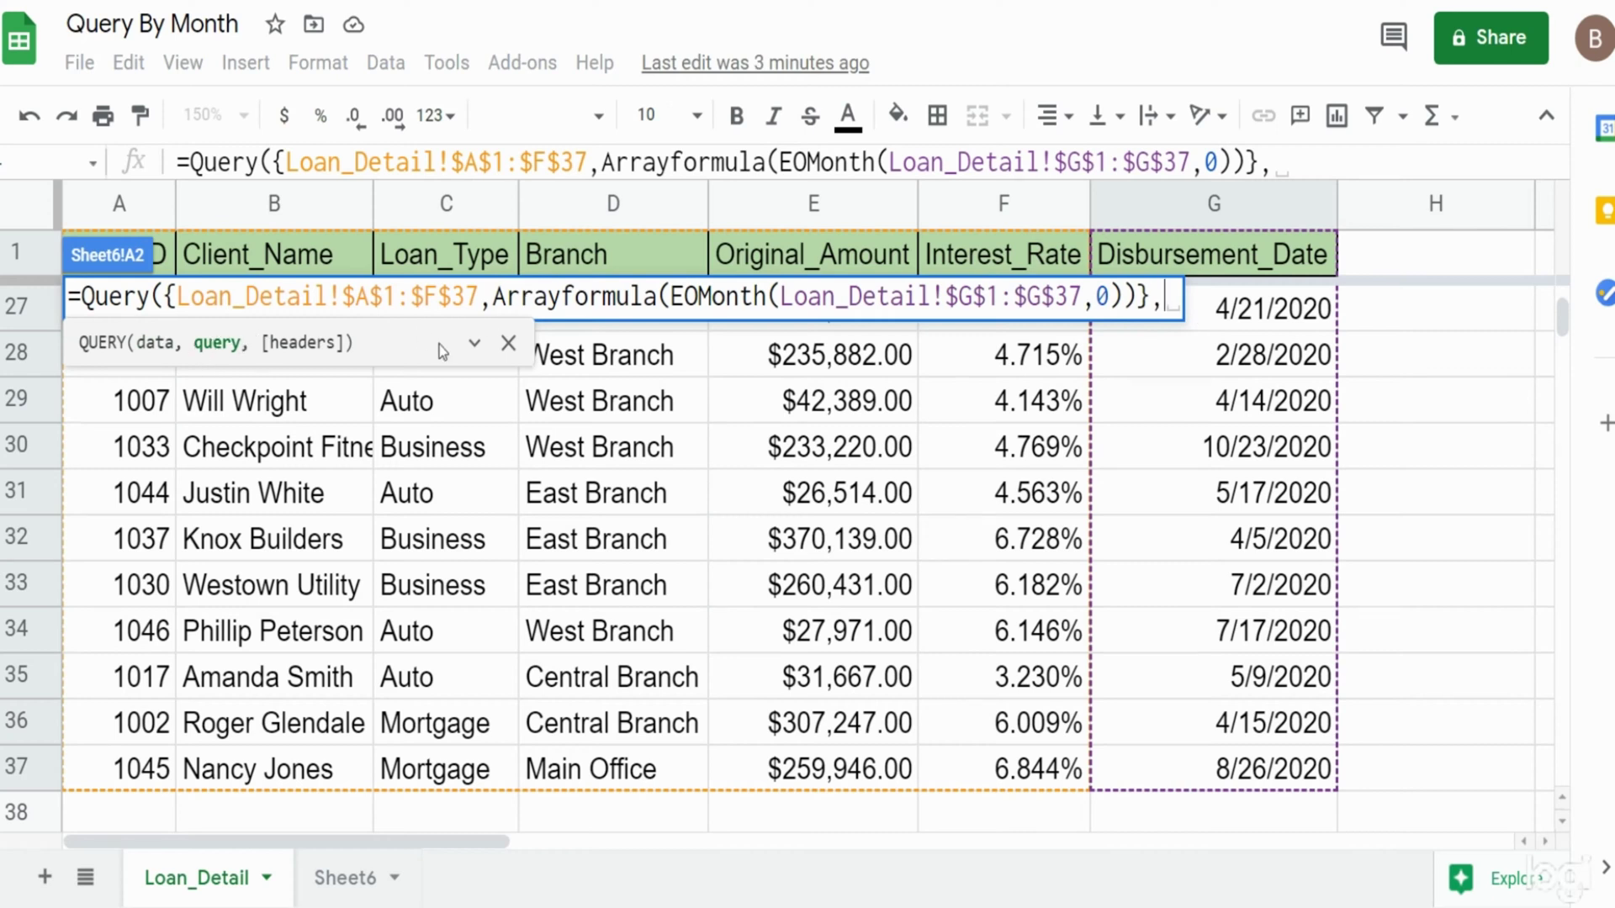
pyautogui.write('"Select')
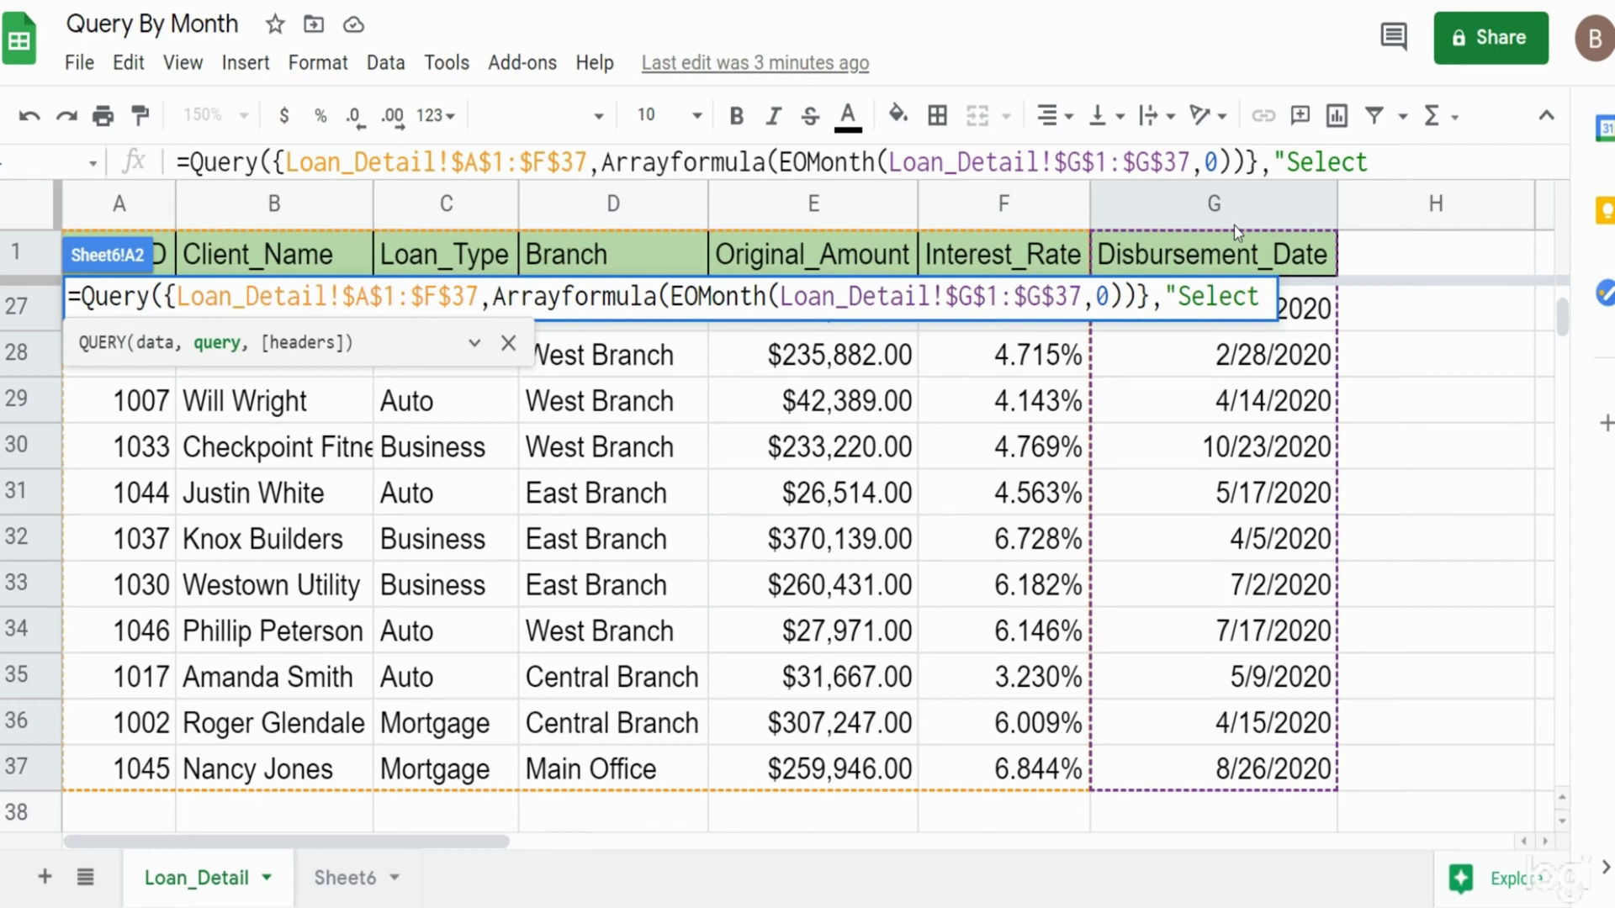
# - Complete the query as Select Col7, Sum(Col5) Group by Col7 label Col7 'Month', with headers 1
pyautogui.write('Col')
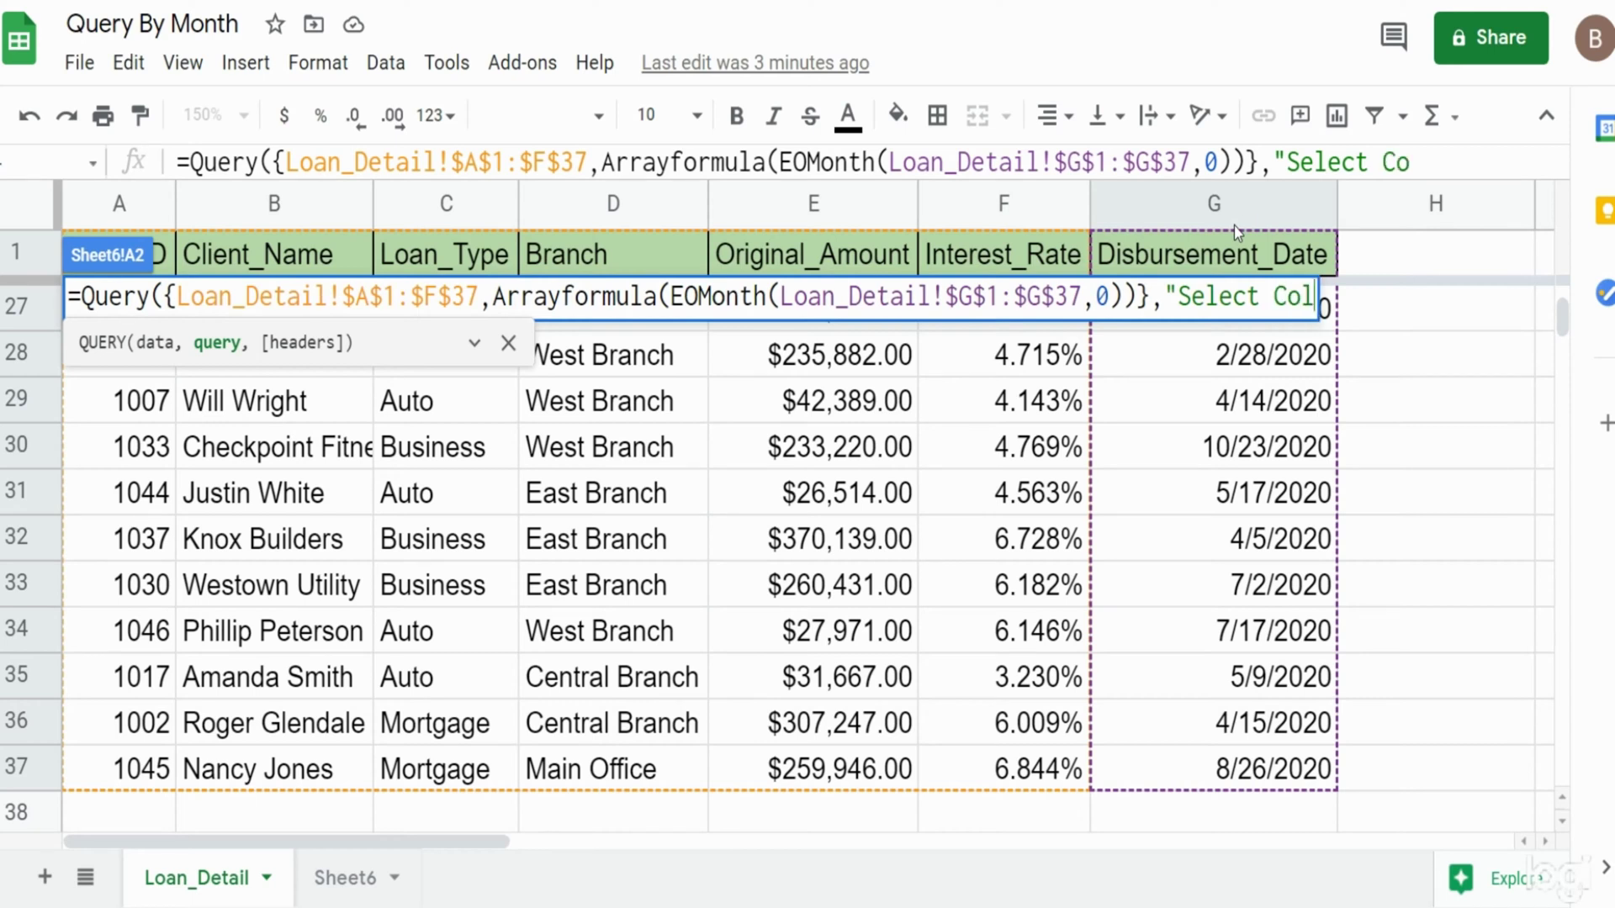
pyautogui.write('7,')
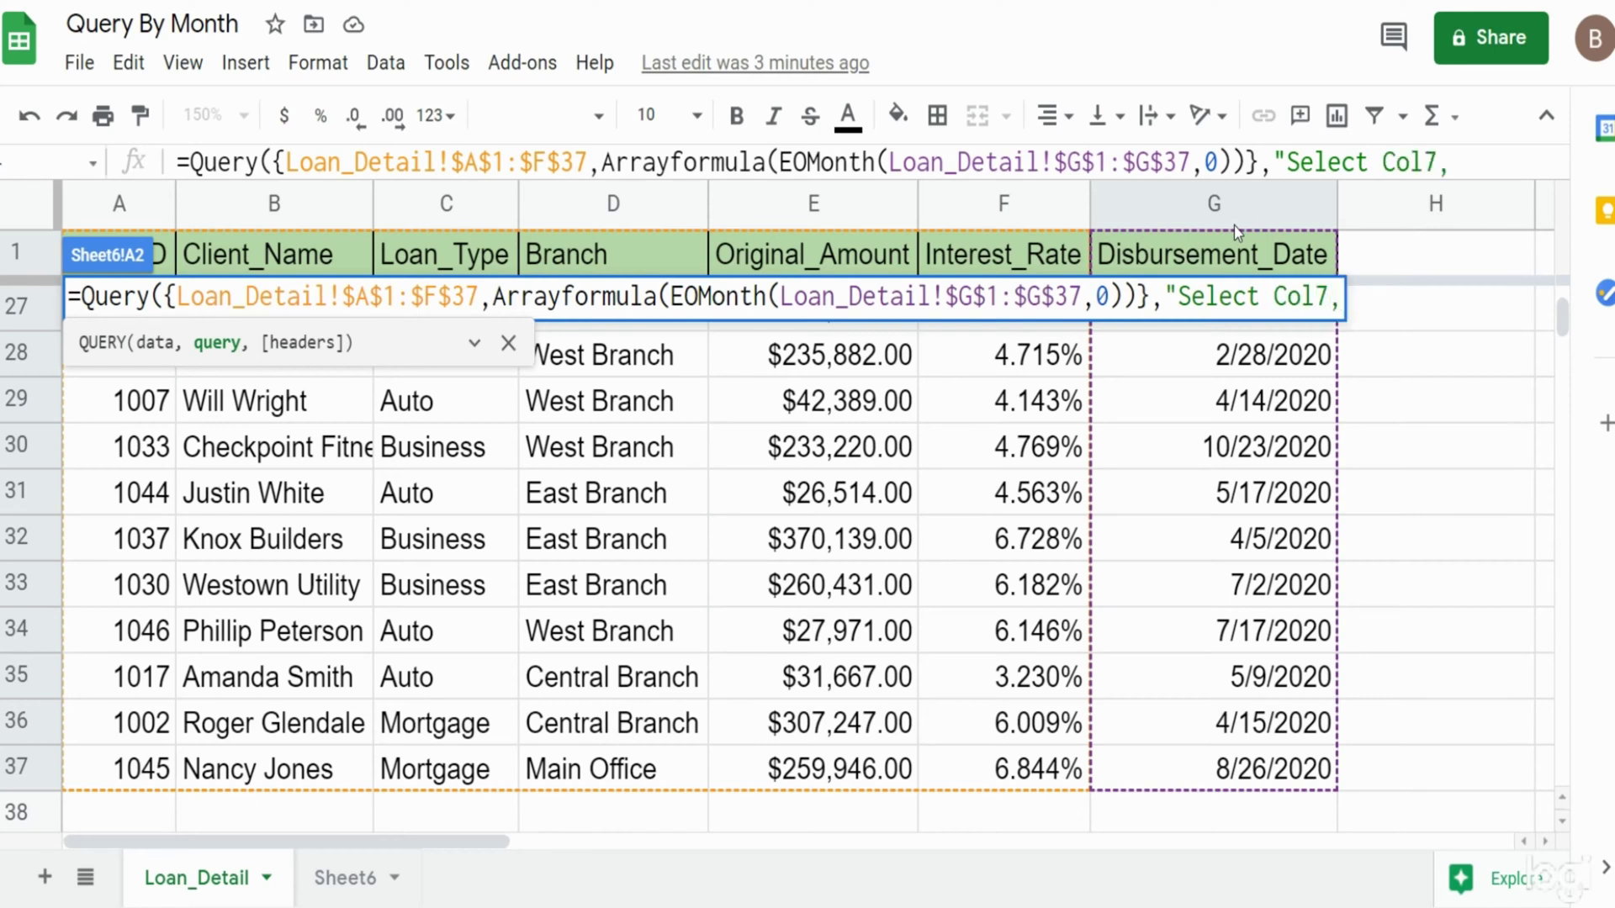
pyautogui.write(' Sum(')
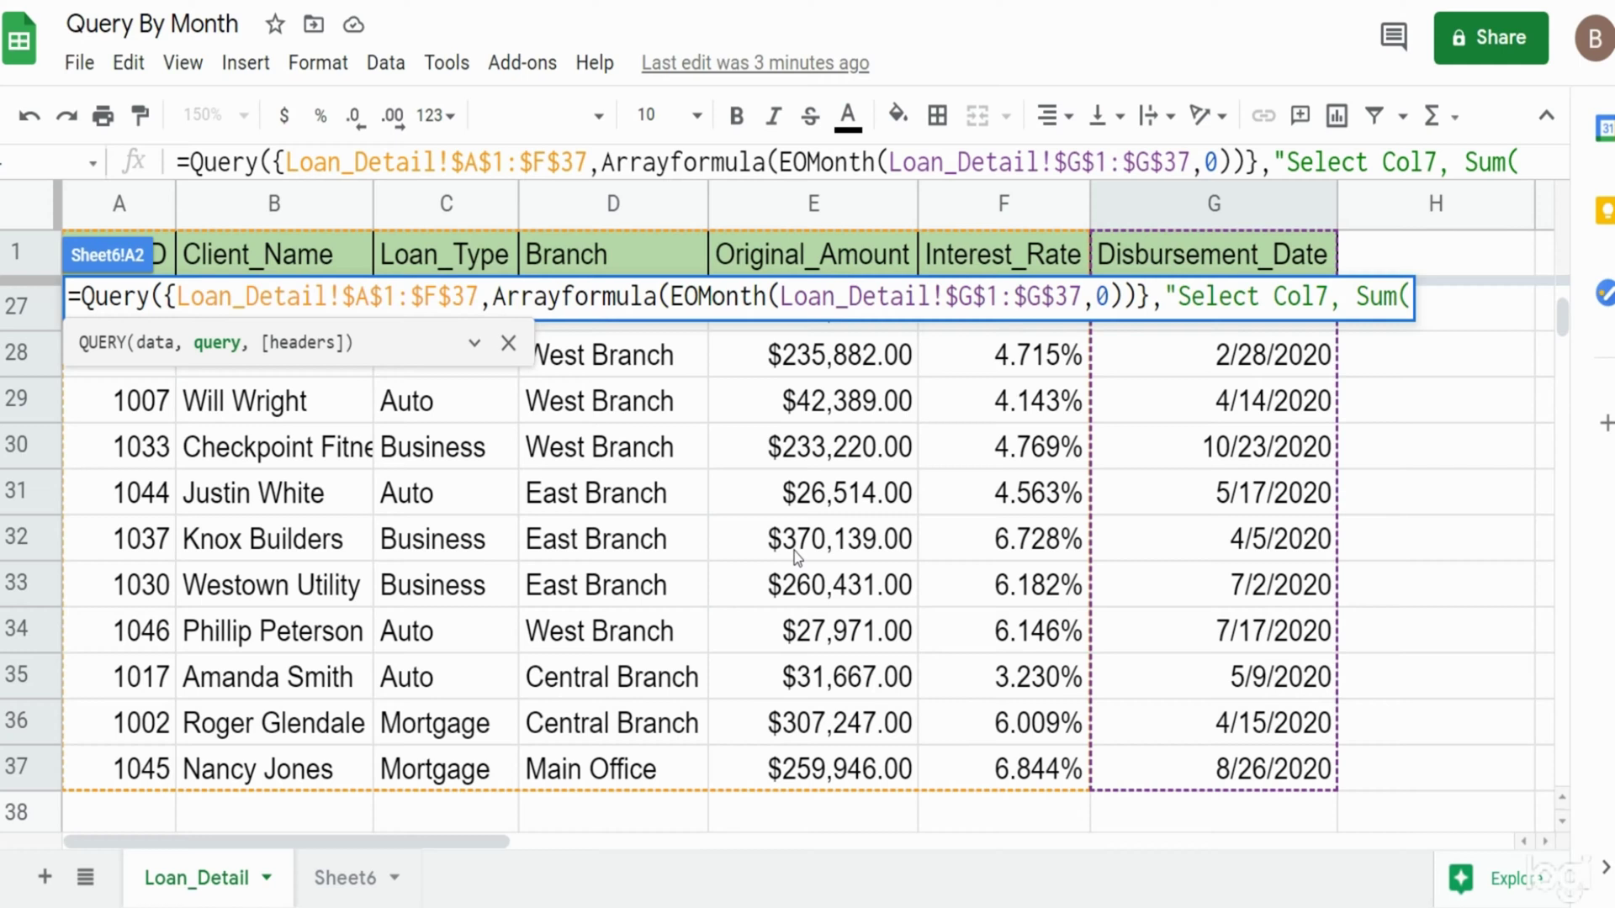
pyautogui.write('Col')
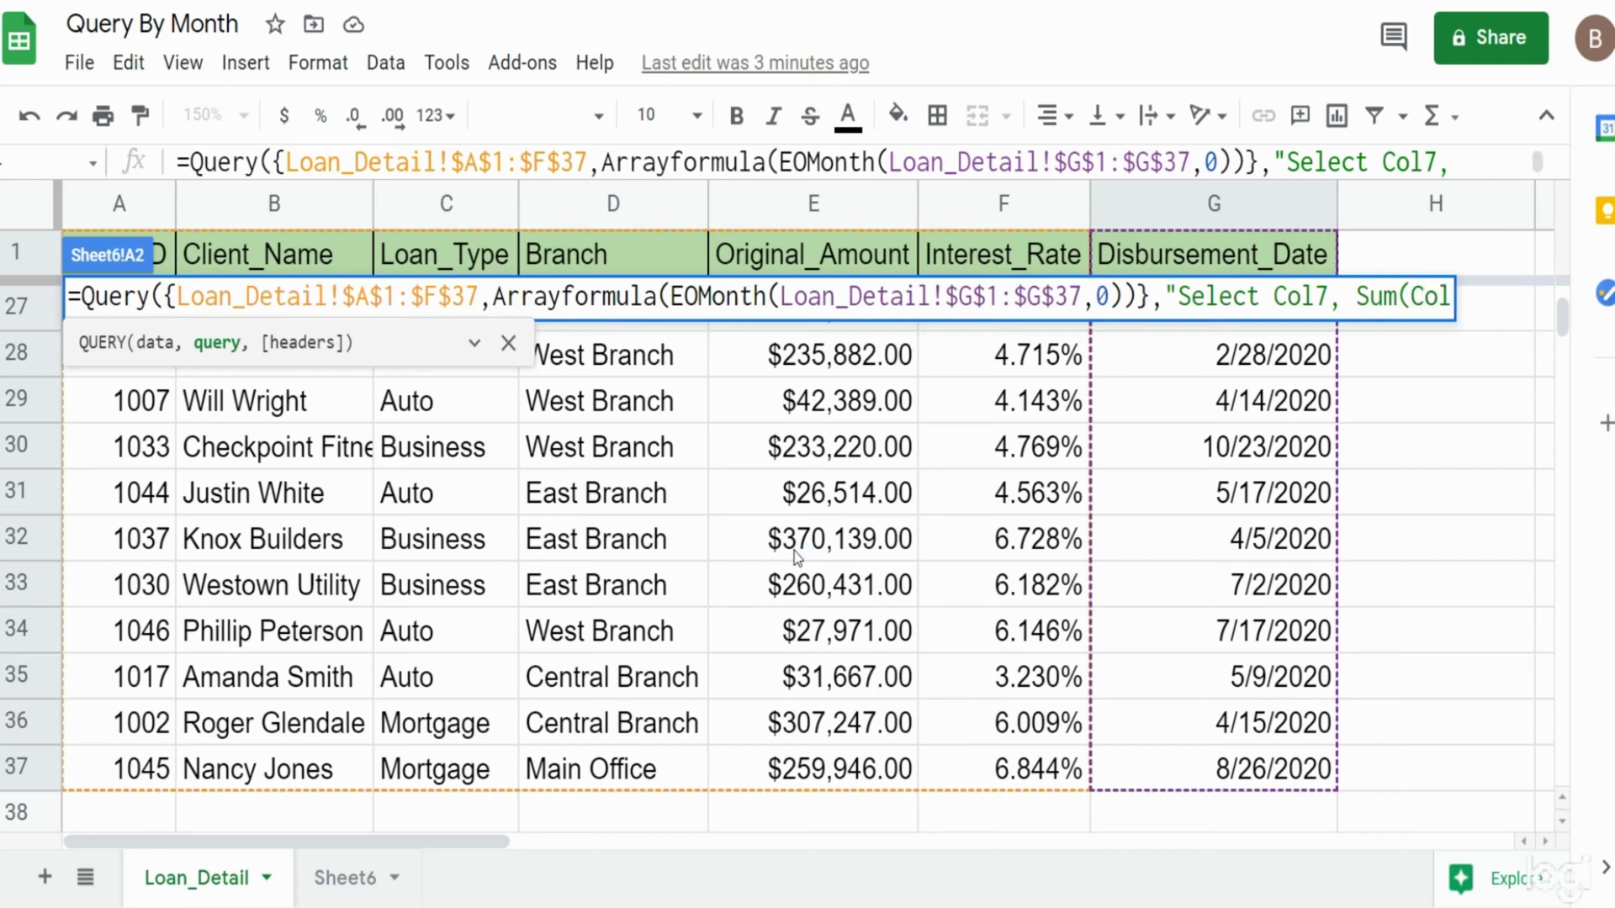
pyautogui.write('5) Gr')
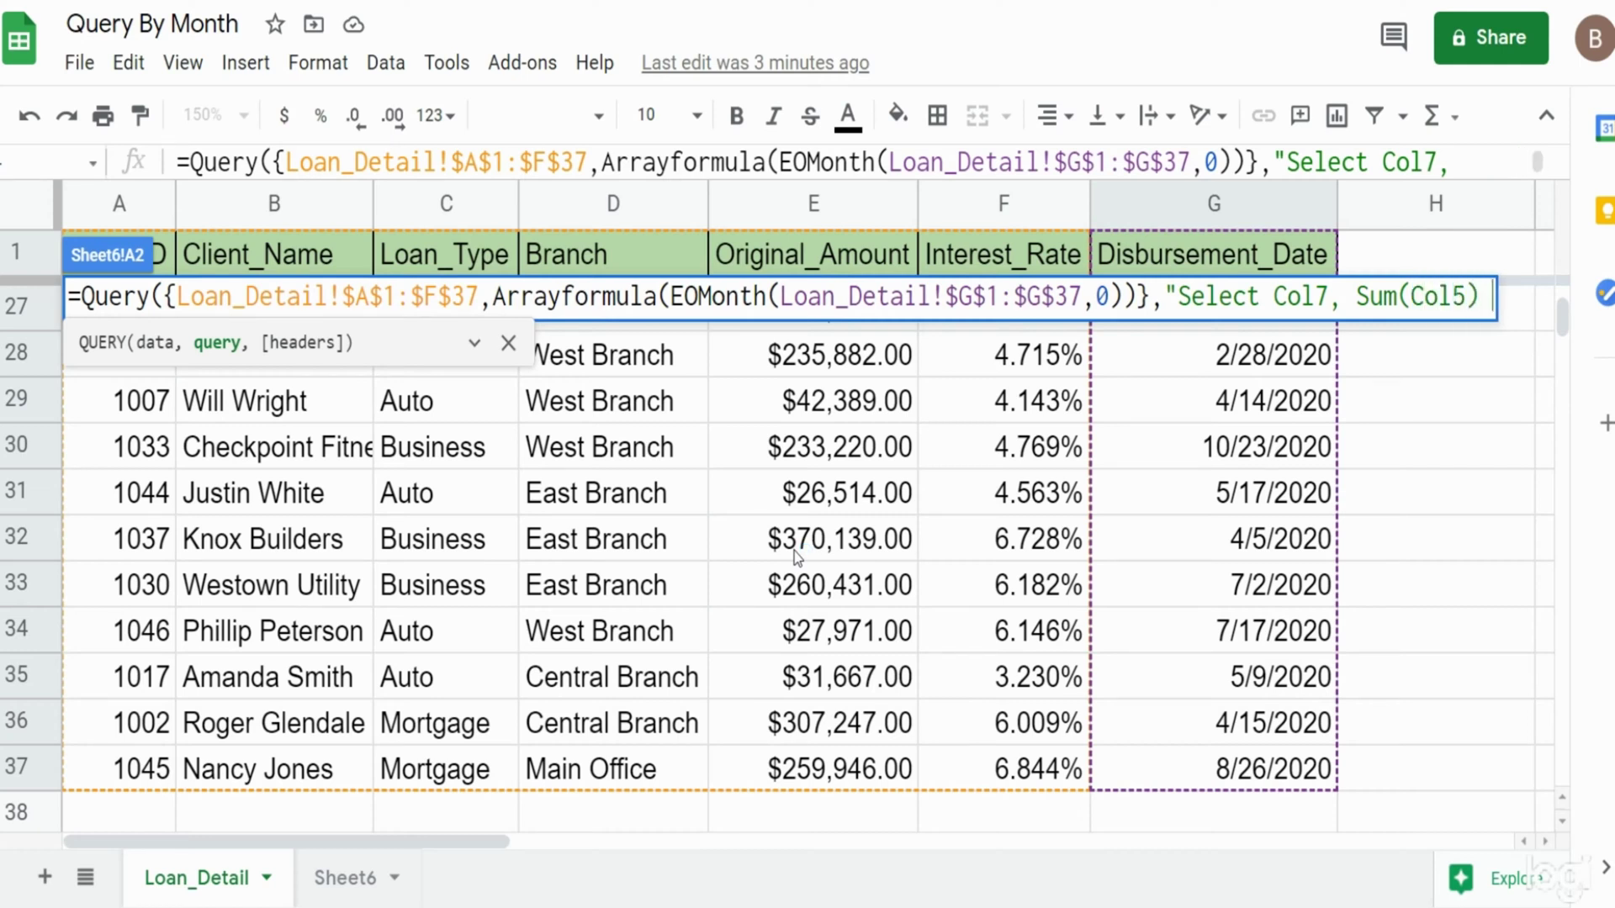
pyautogui.write('o')
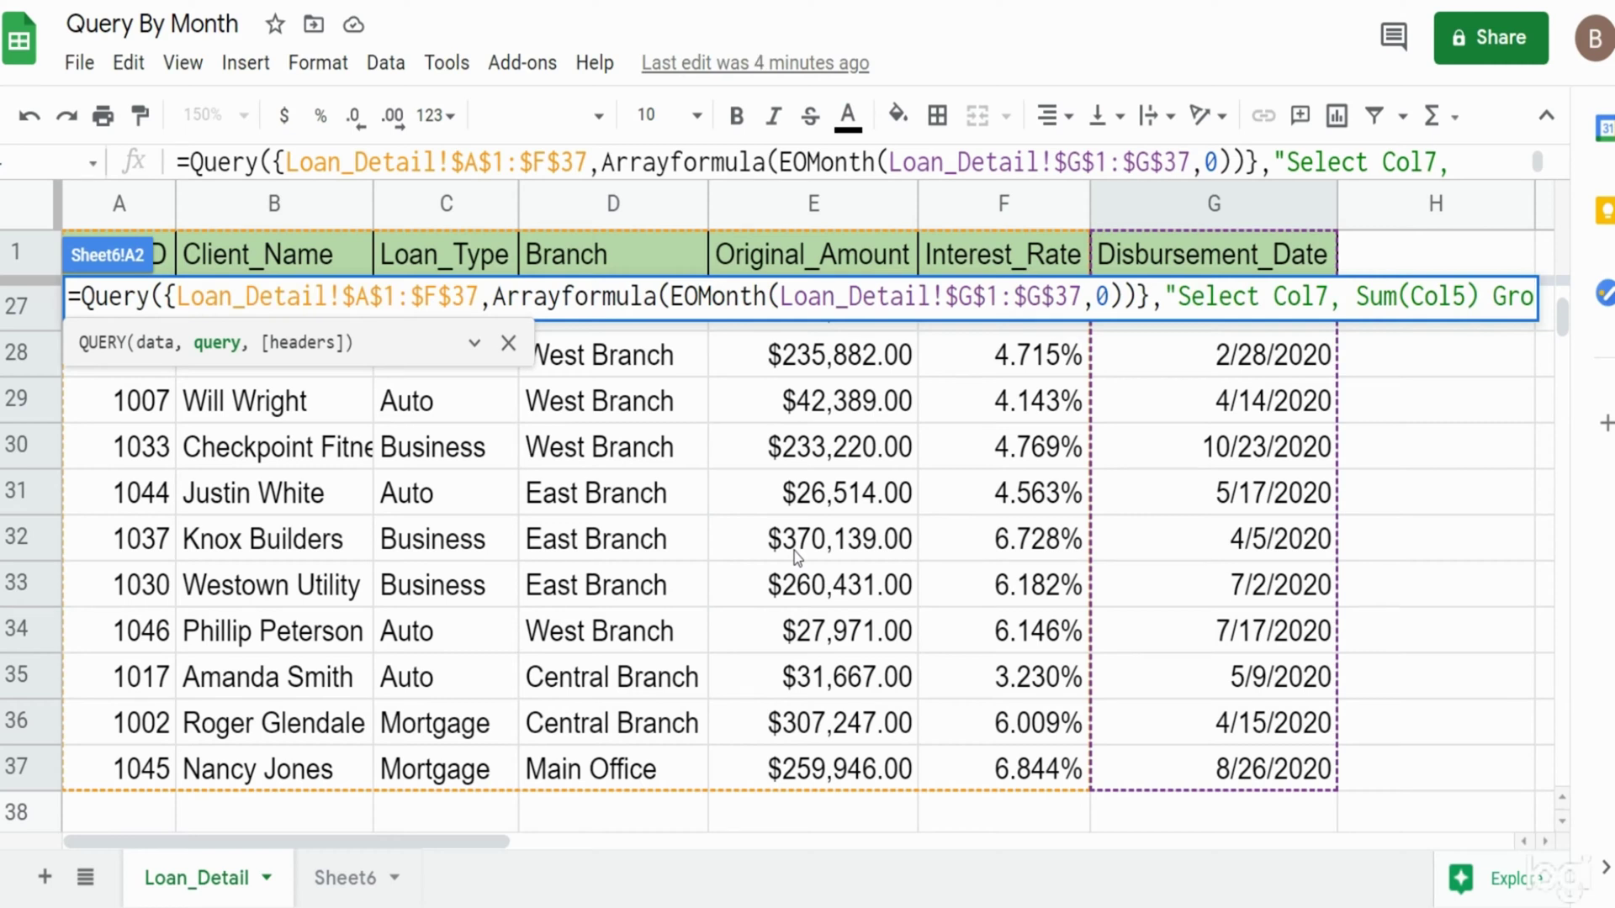
pyautogui.write('up b')
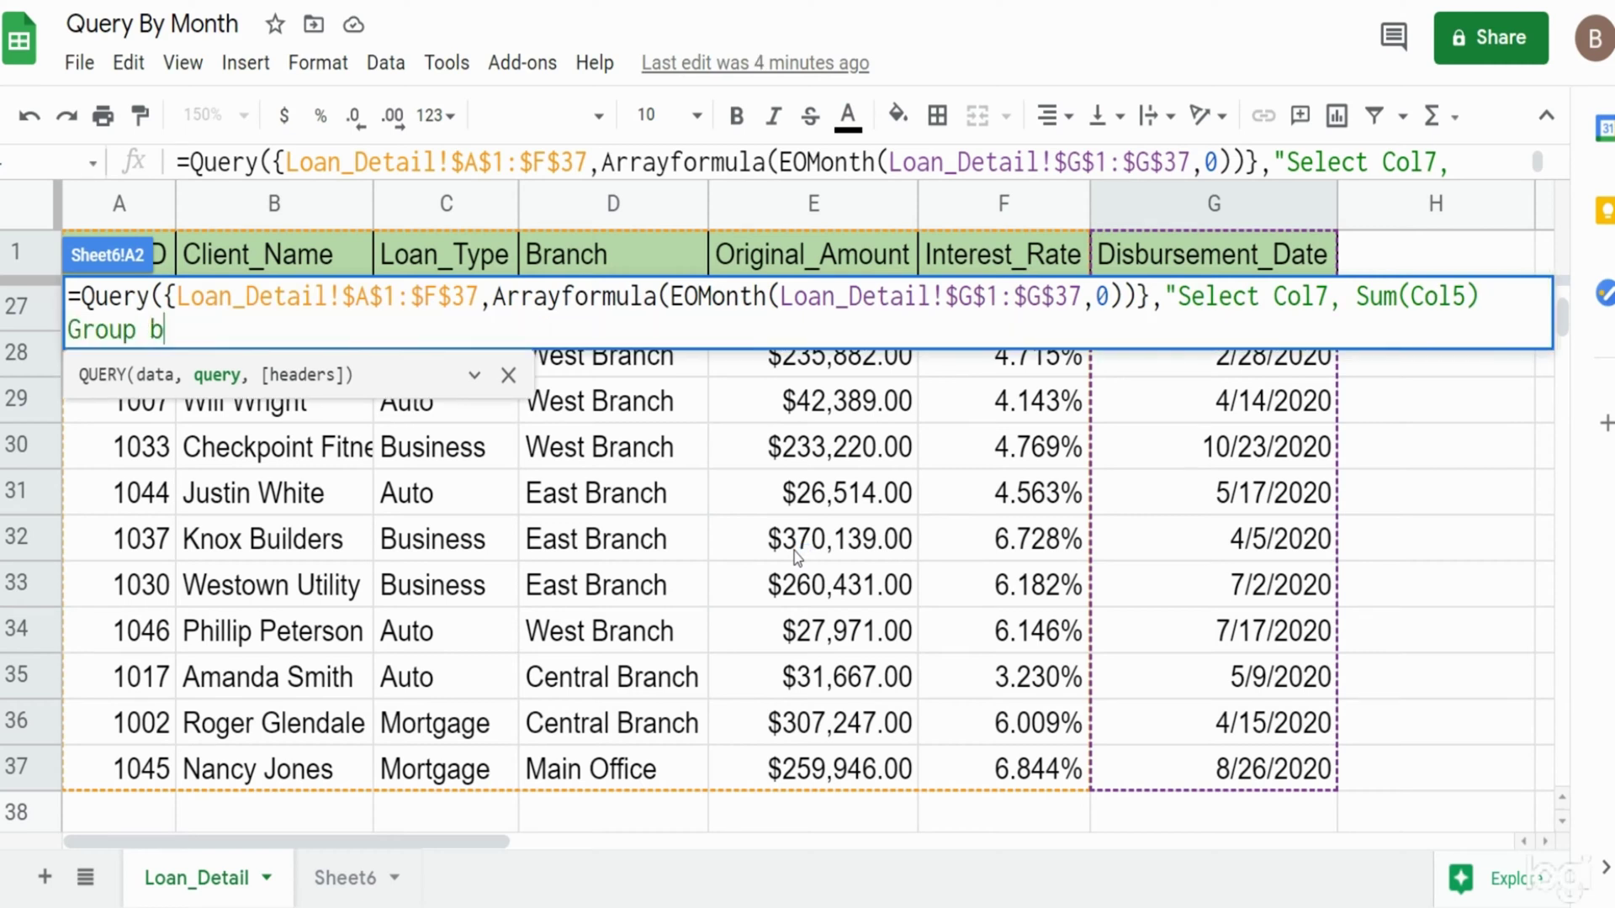
pyautogui.write('y Col7')
pyautogui.write('label')
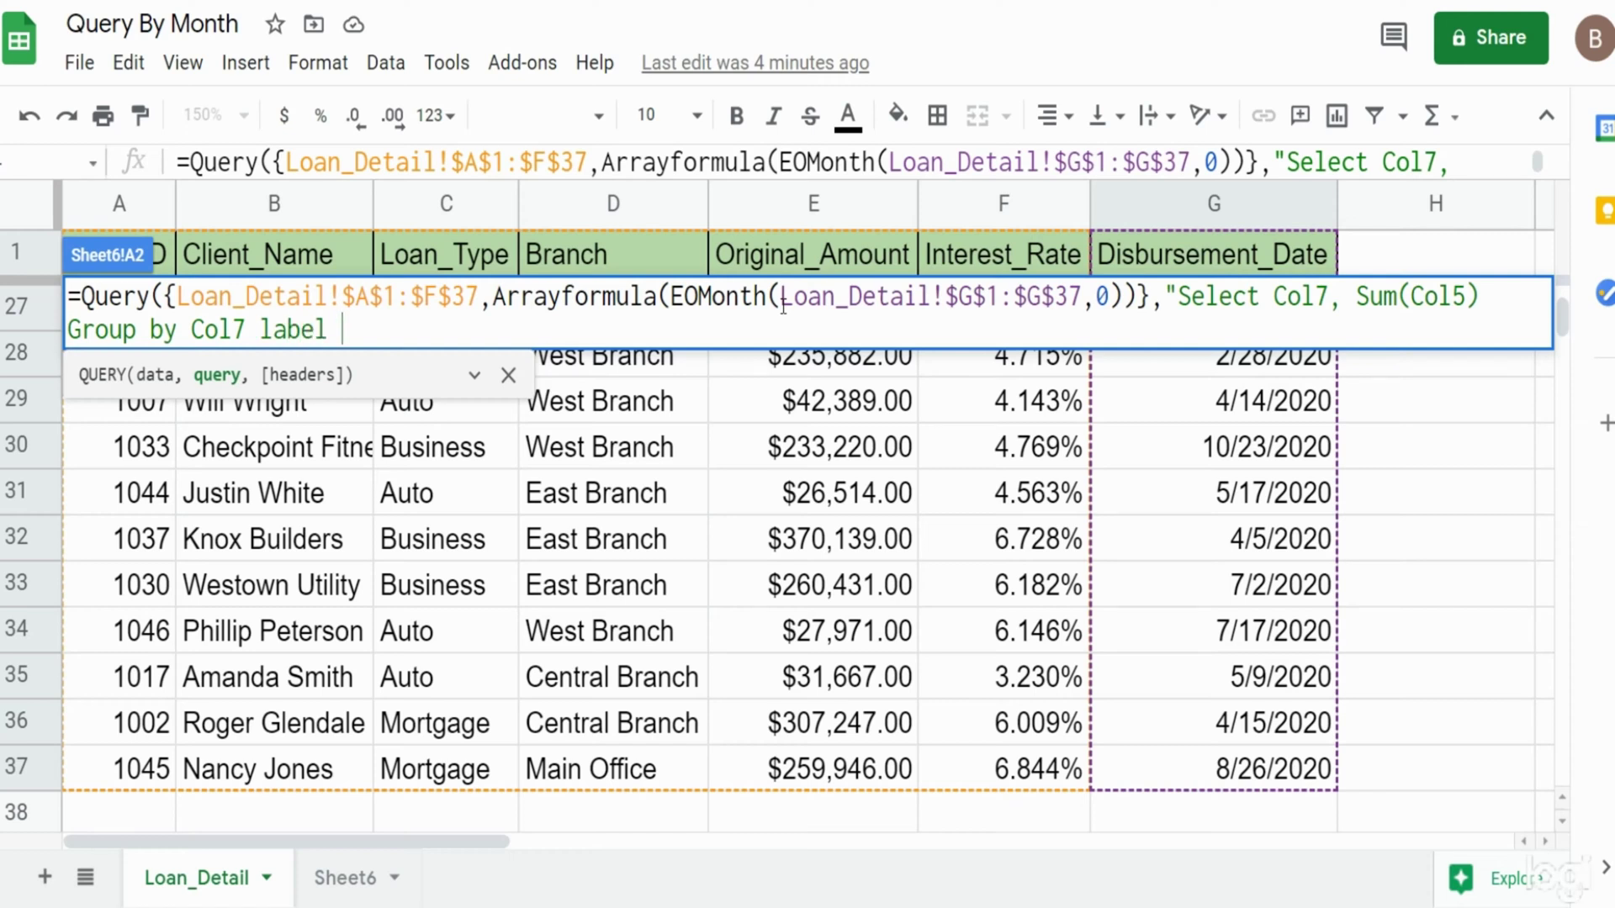
pyautogui.write(" Col7 'Month")
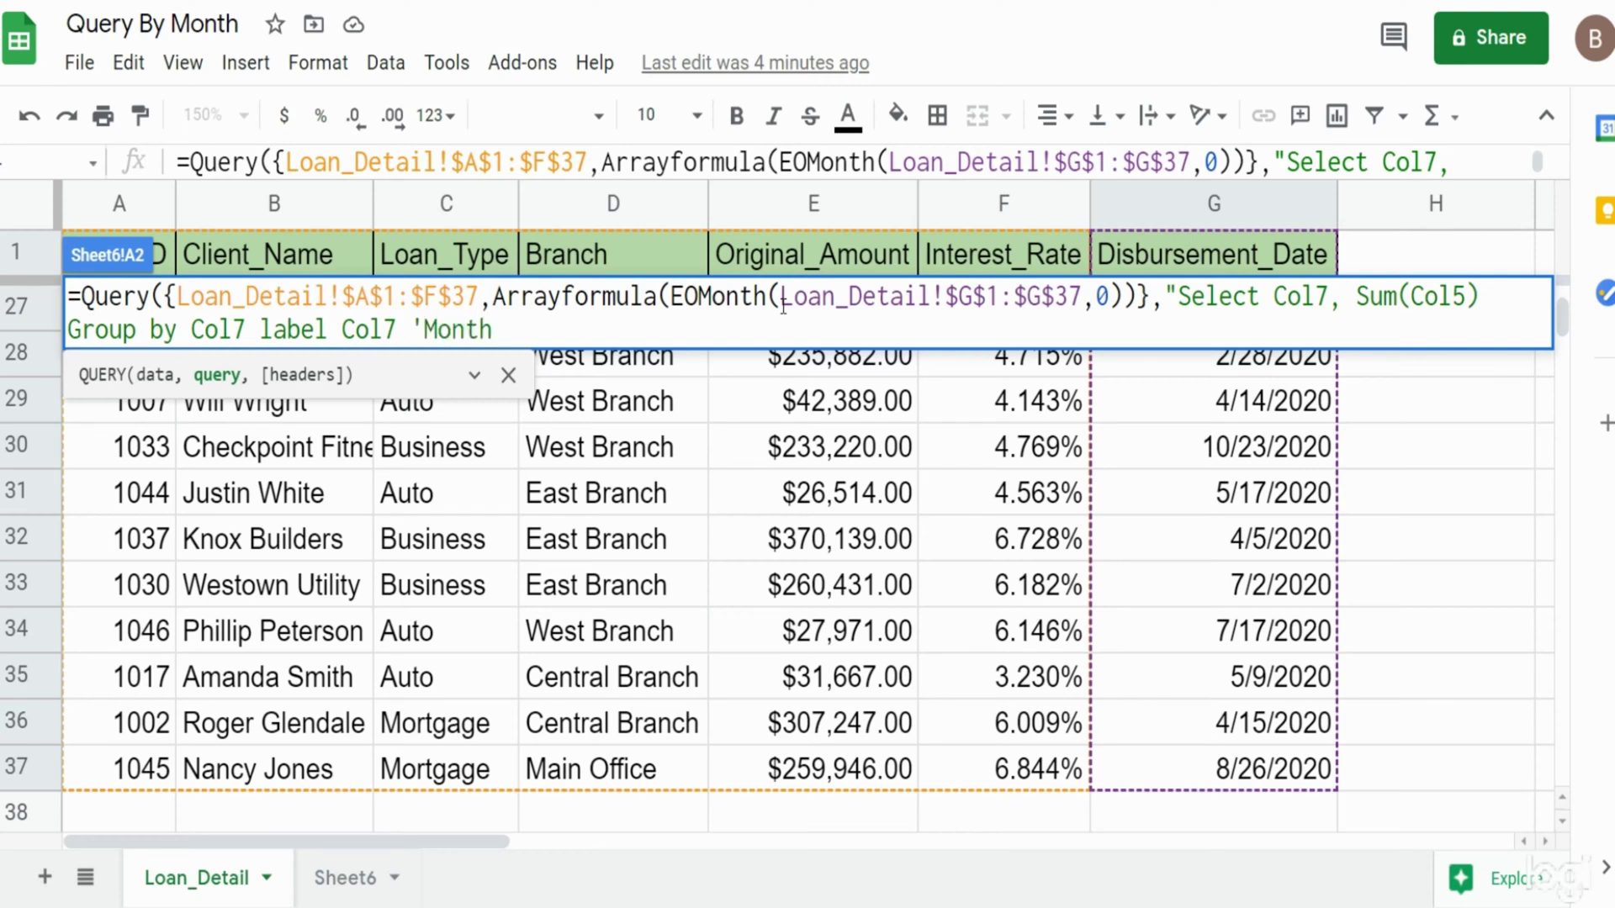
pyautogui.write('\'",')
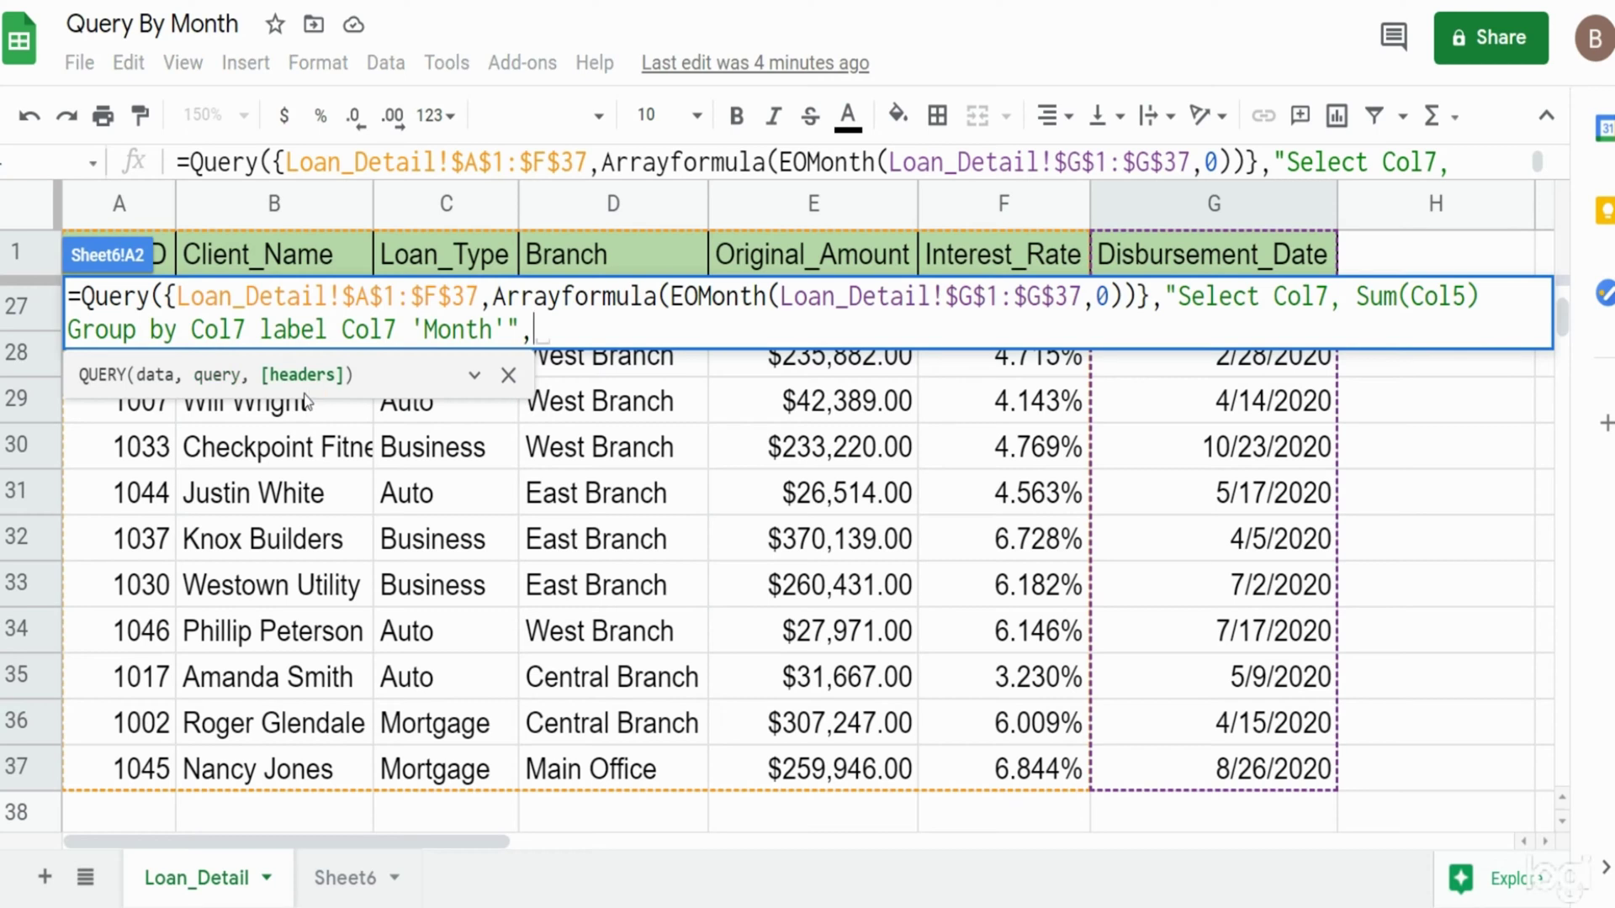
pyautogui.write('1')
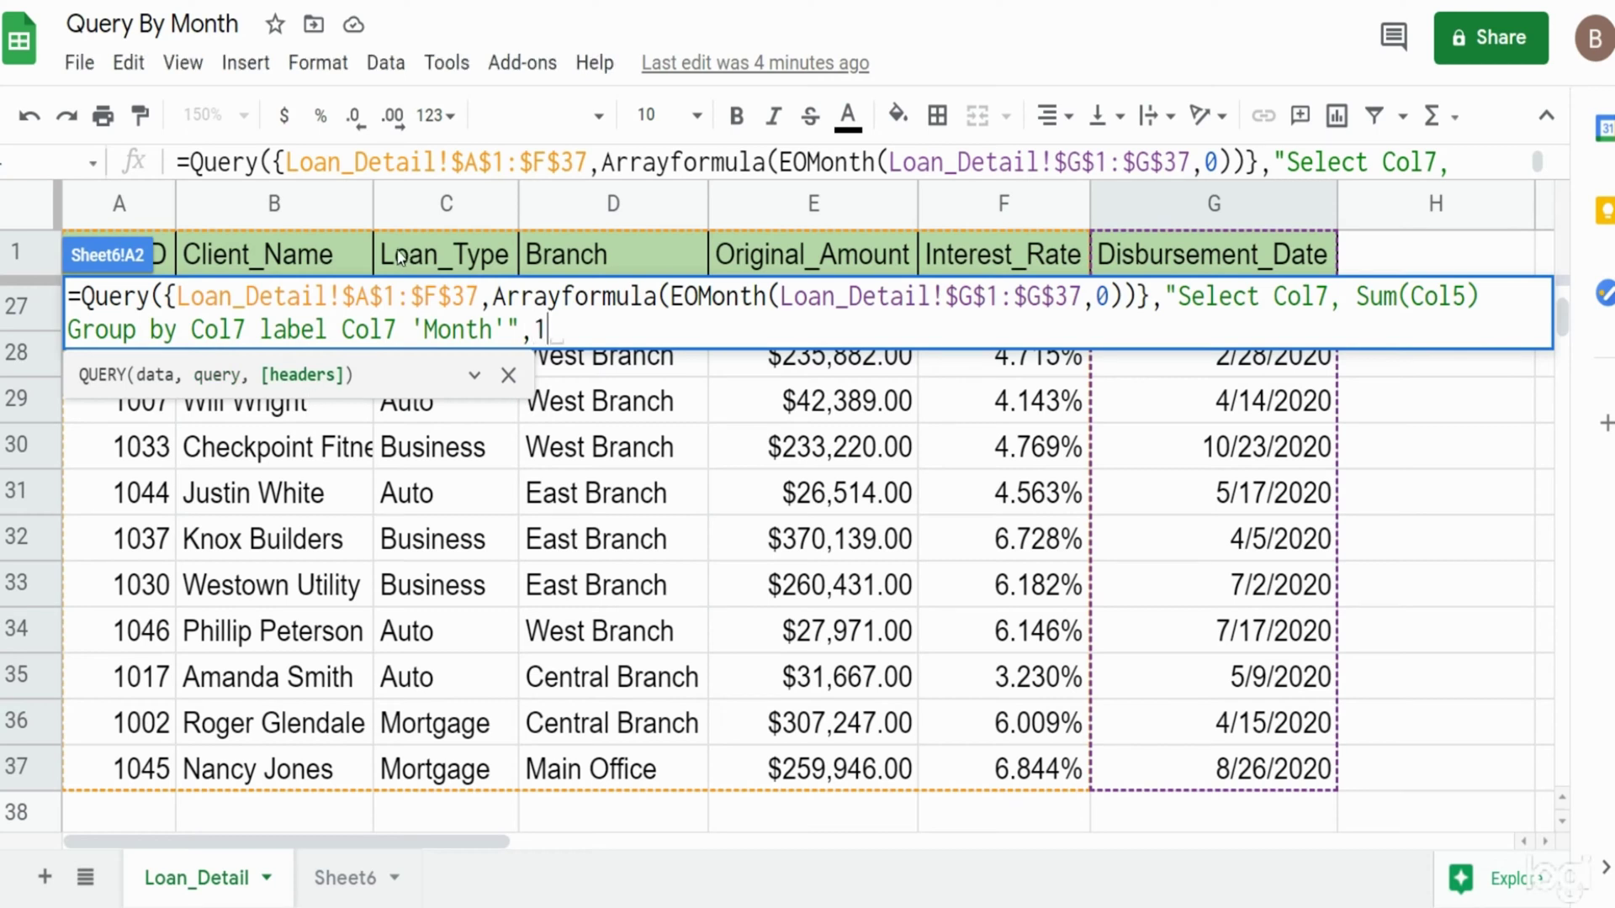
pyautogui.write(')')
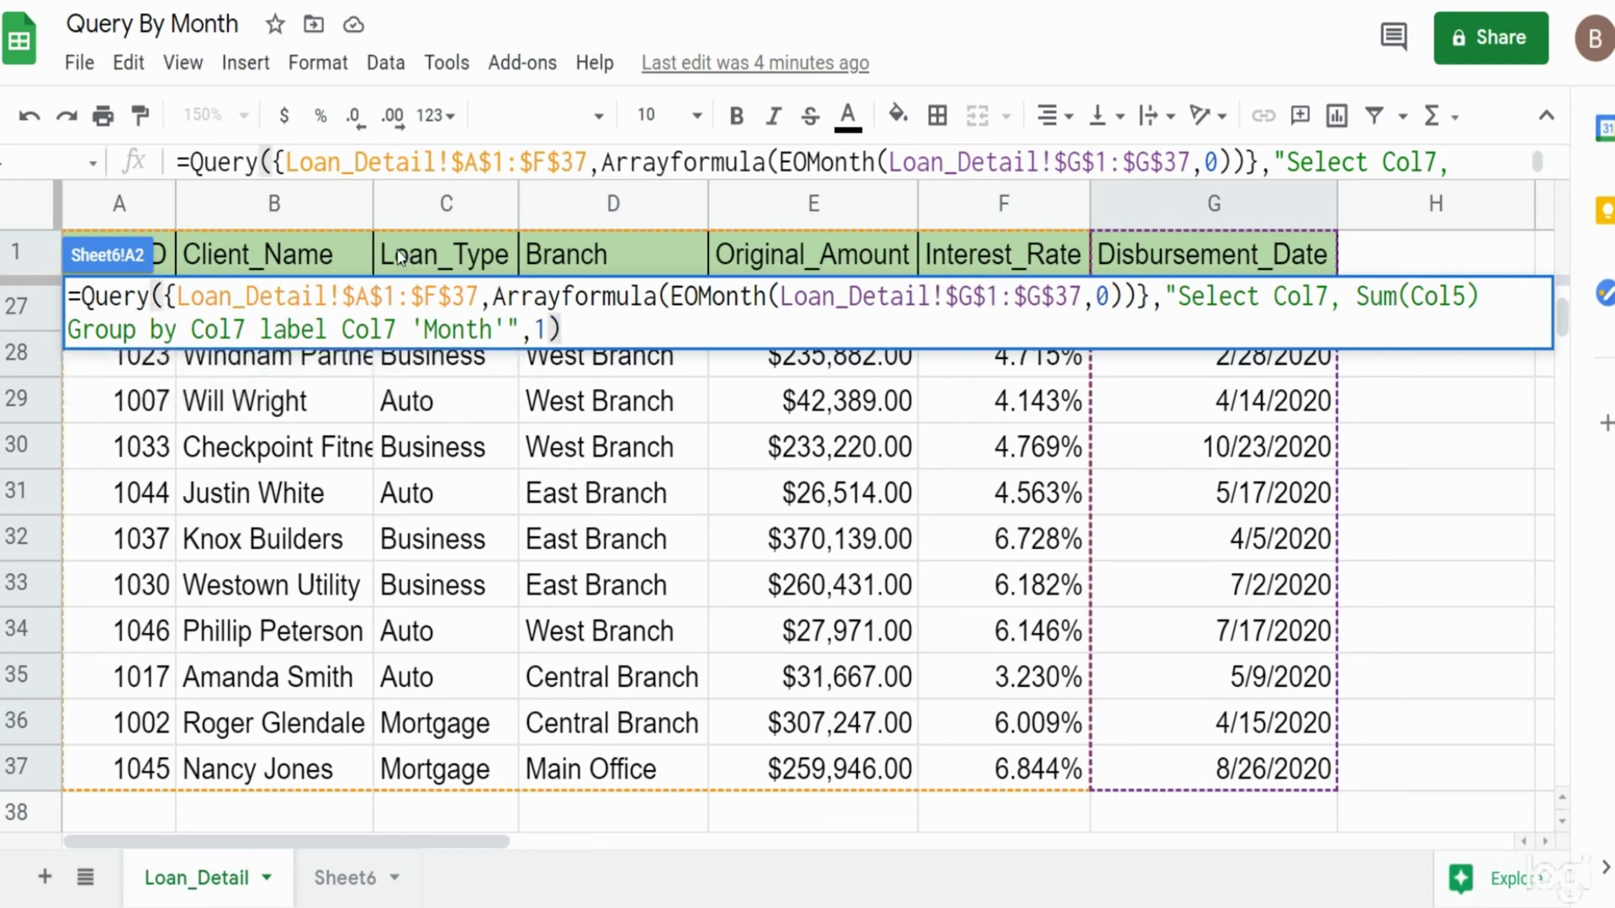
pyautogui.press('Return')
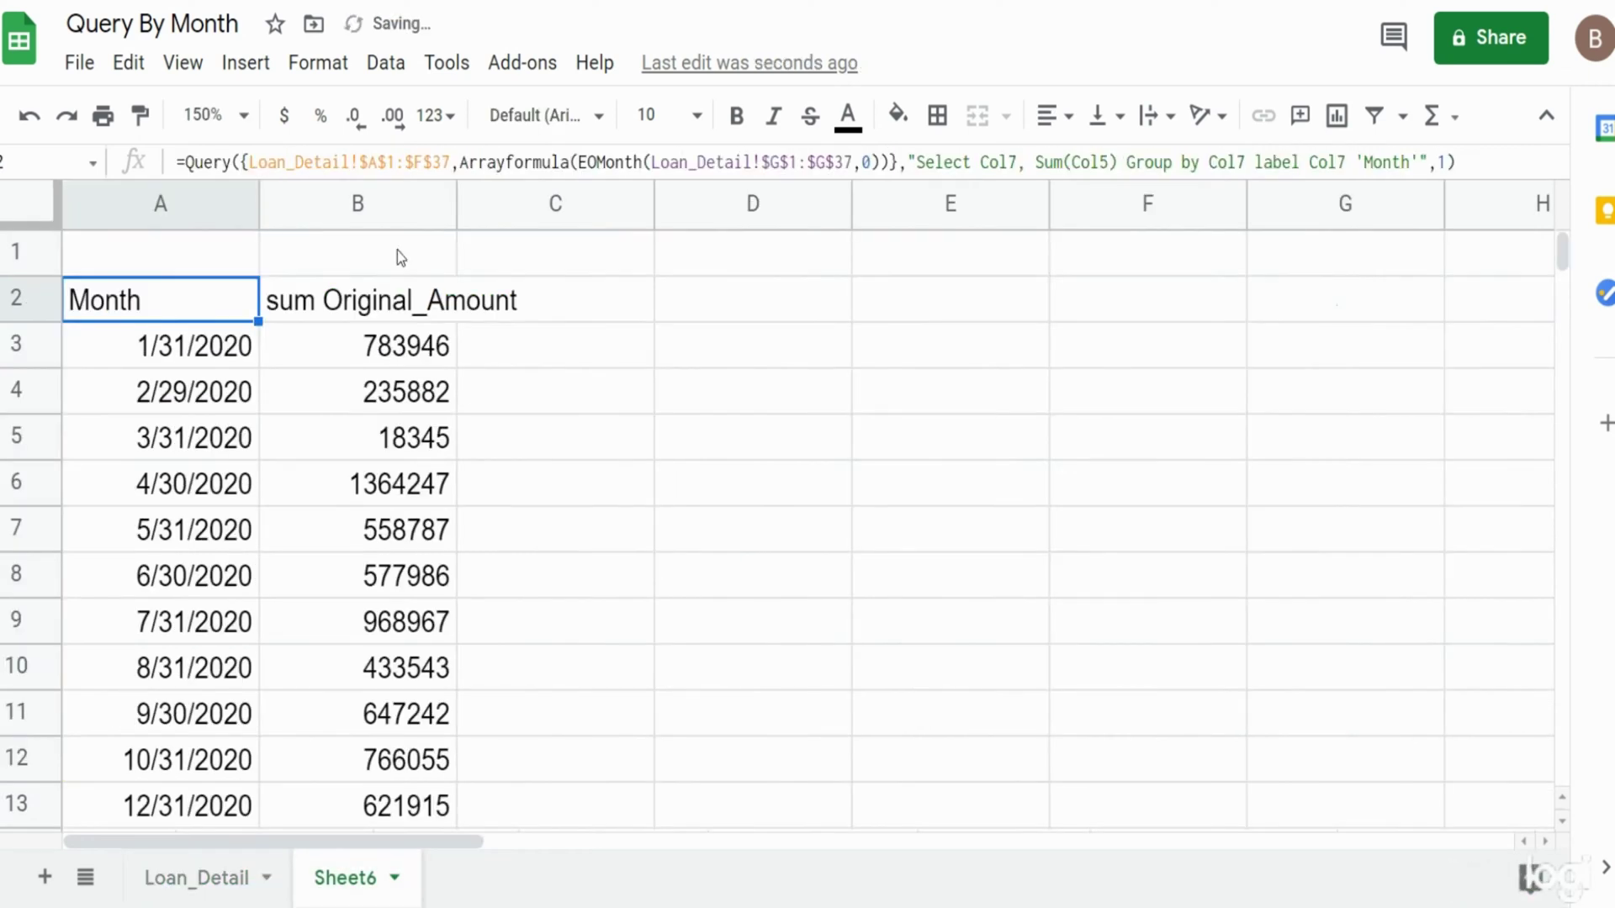
pyautogui.scroll(-2, 406, 517)
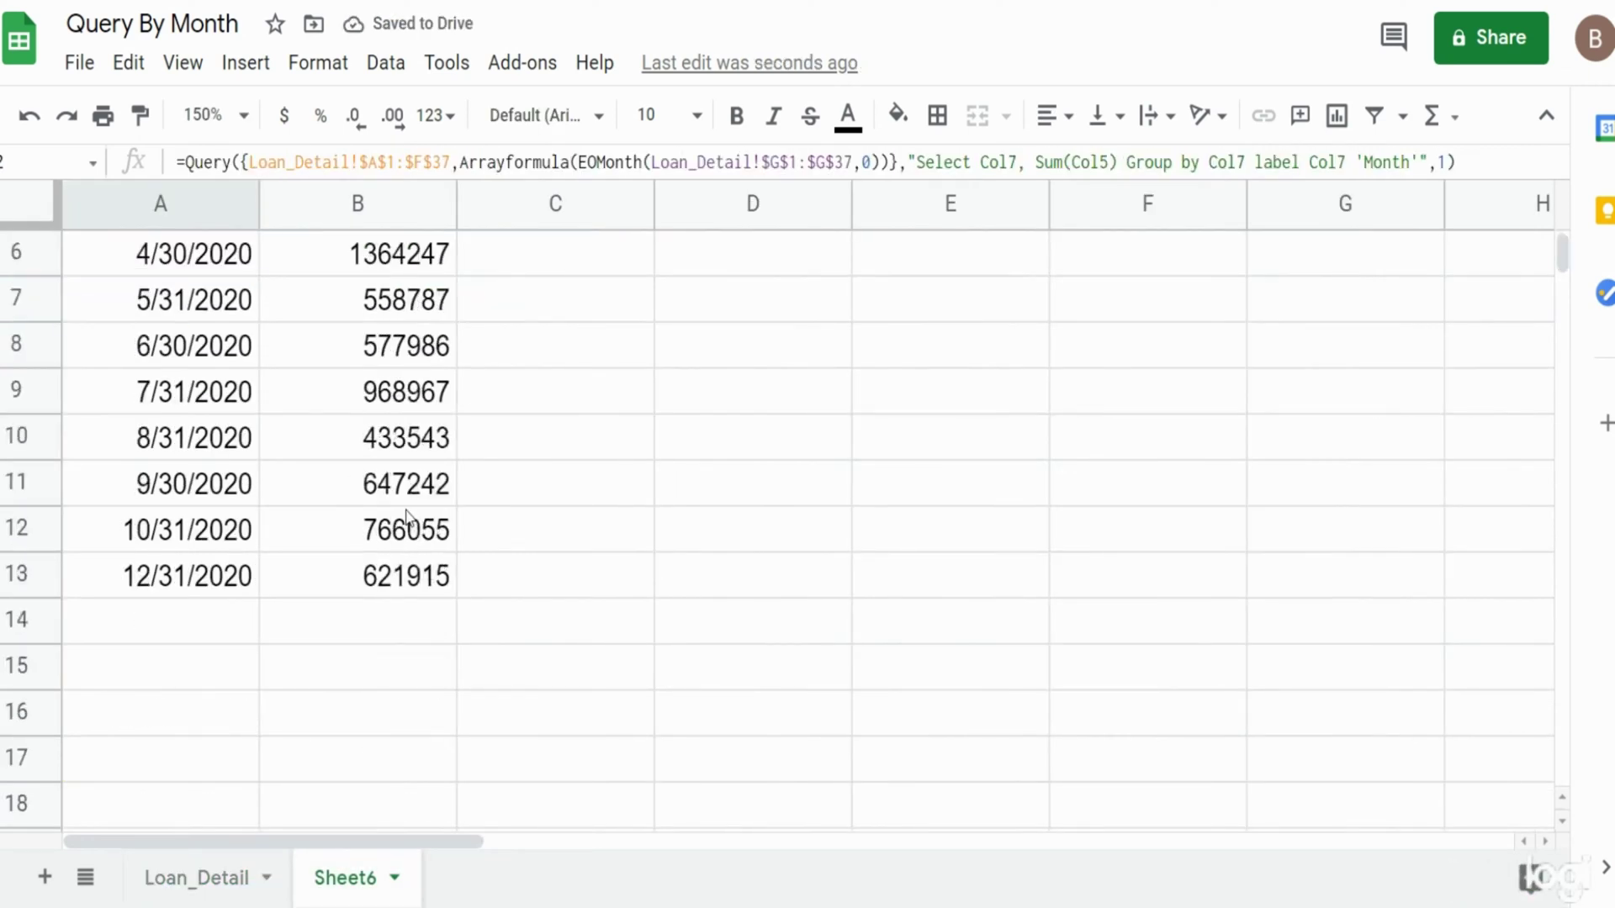
pyautogui.scroll(2, 412, 509)
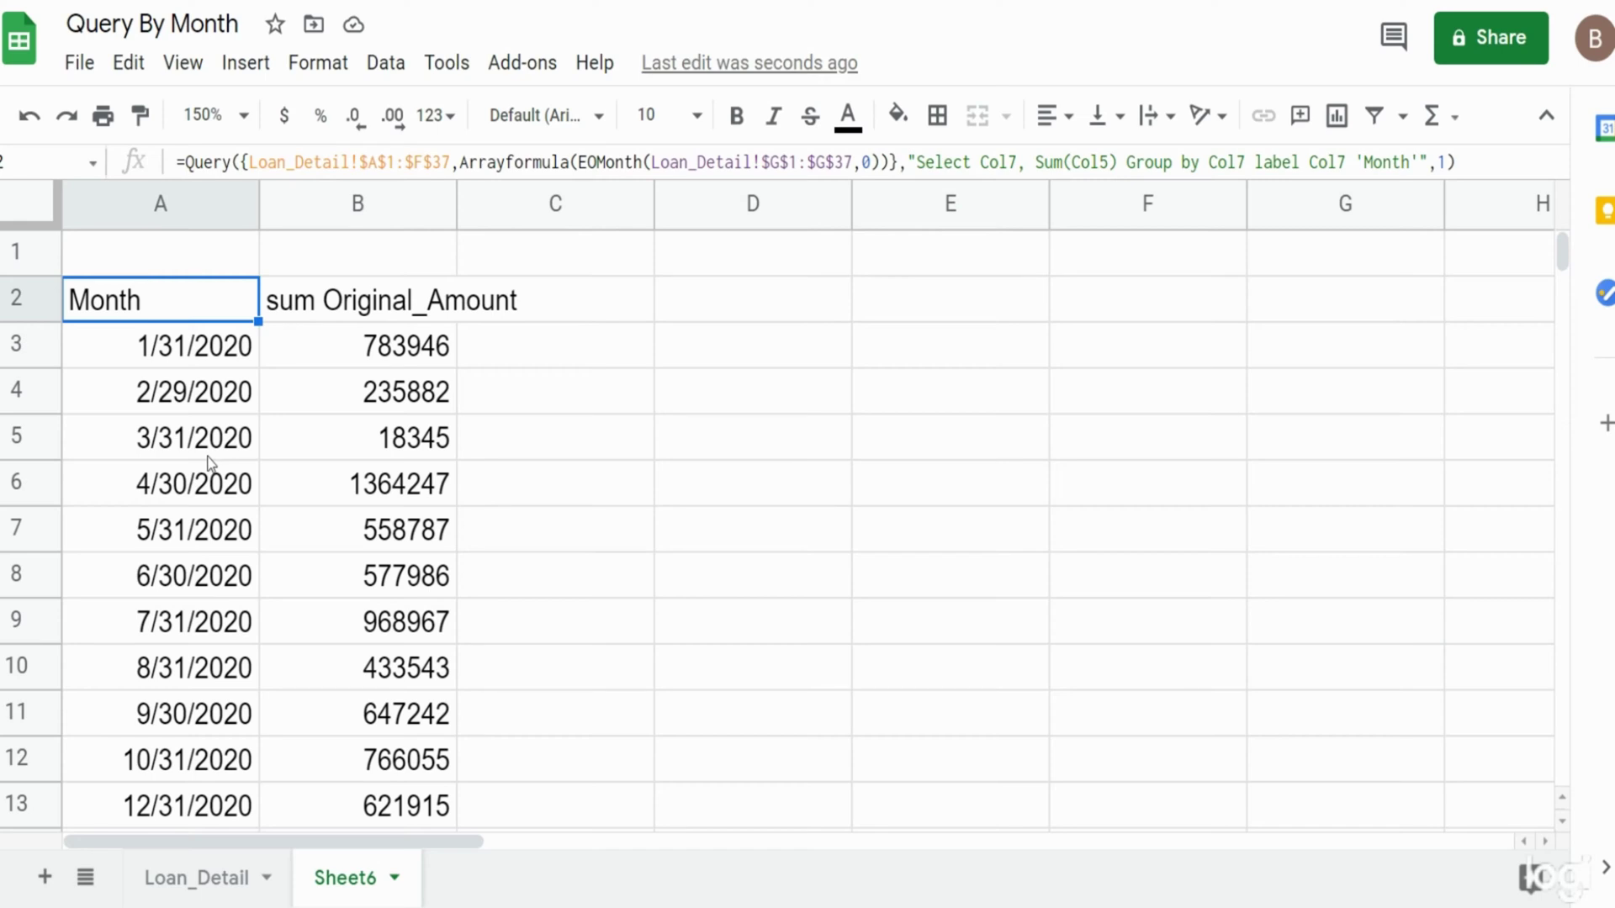
# - Add Format Col7 'MMMM' to the A2 query so months display as full names
pyautogui.press('Return')
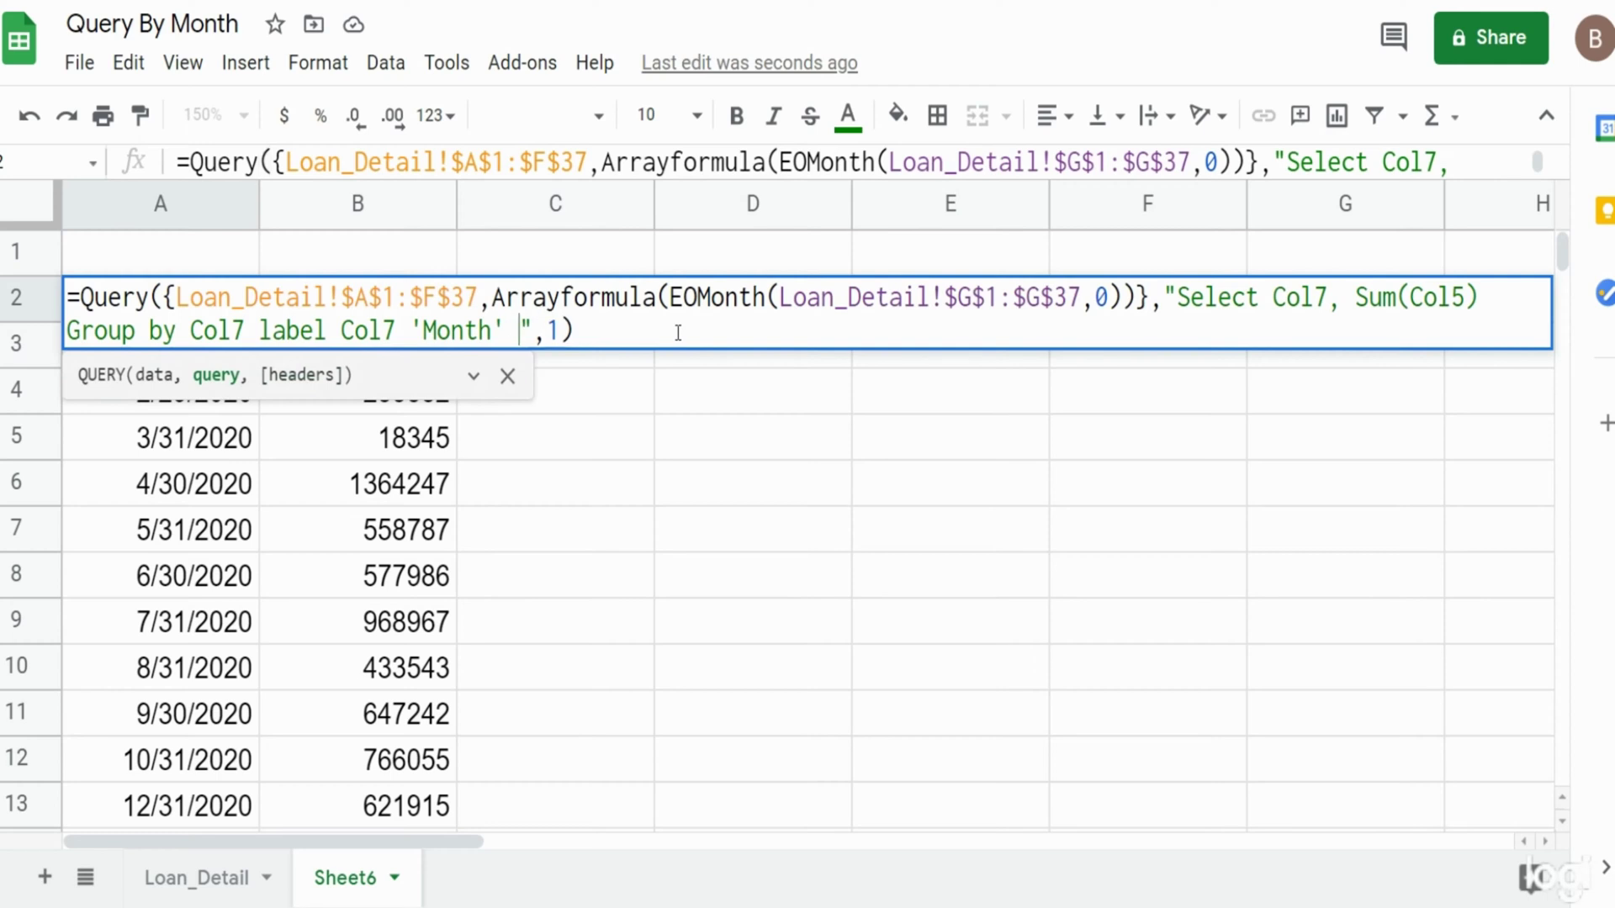
pyautogui.write('Format')
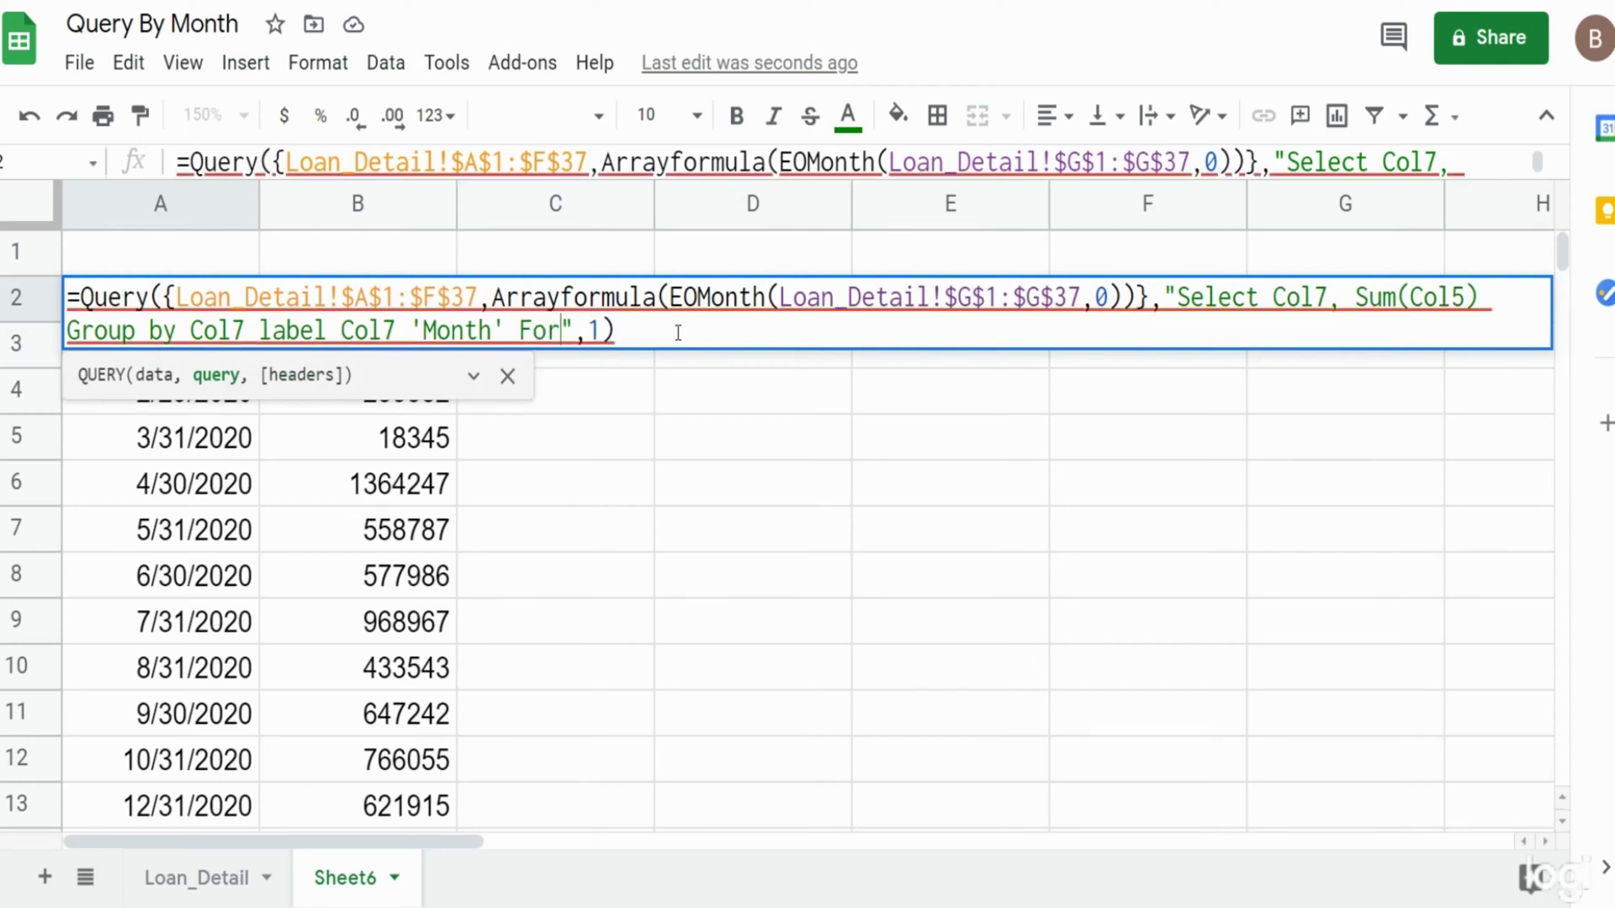
pyautogui.write(' Co')
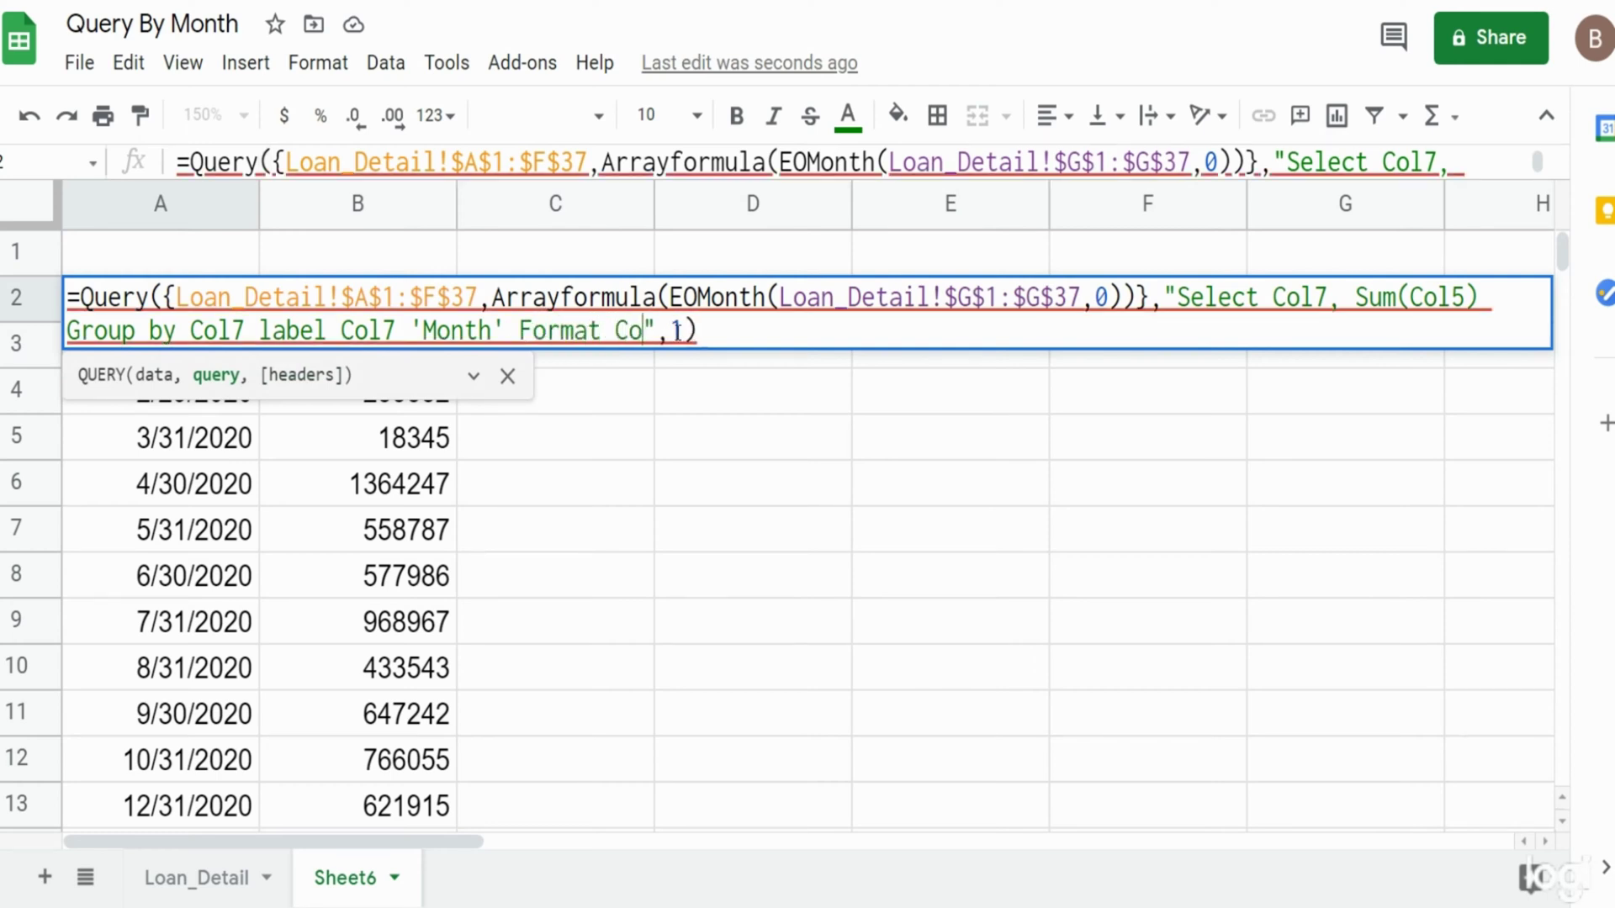
pyautogui.write('l7')
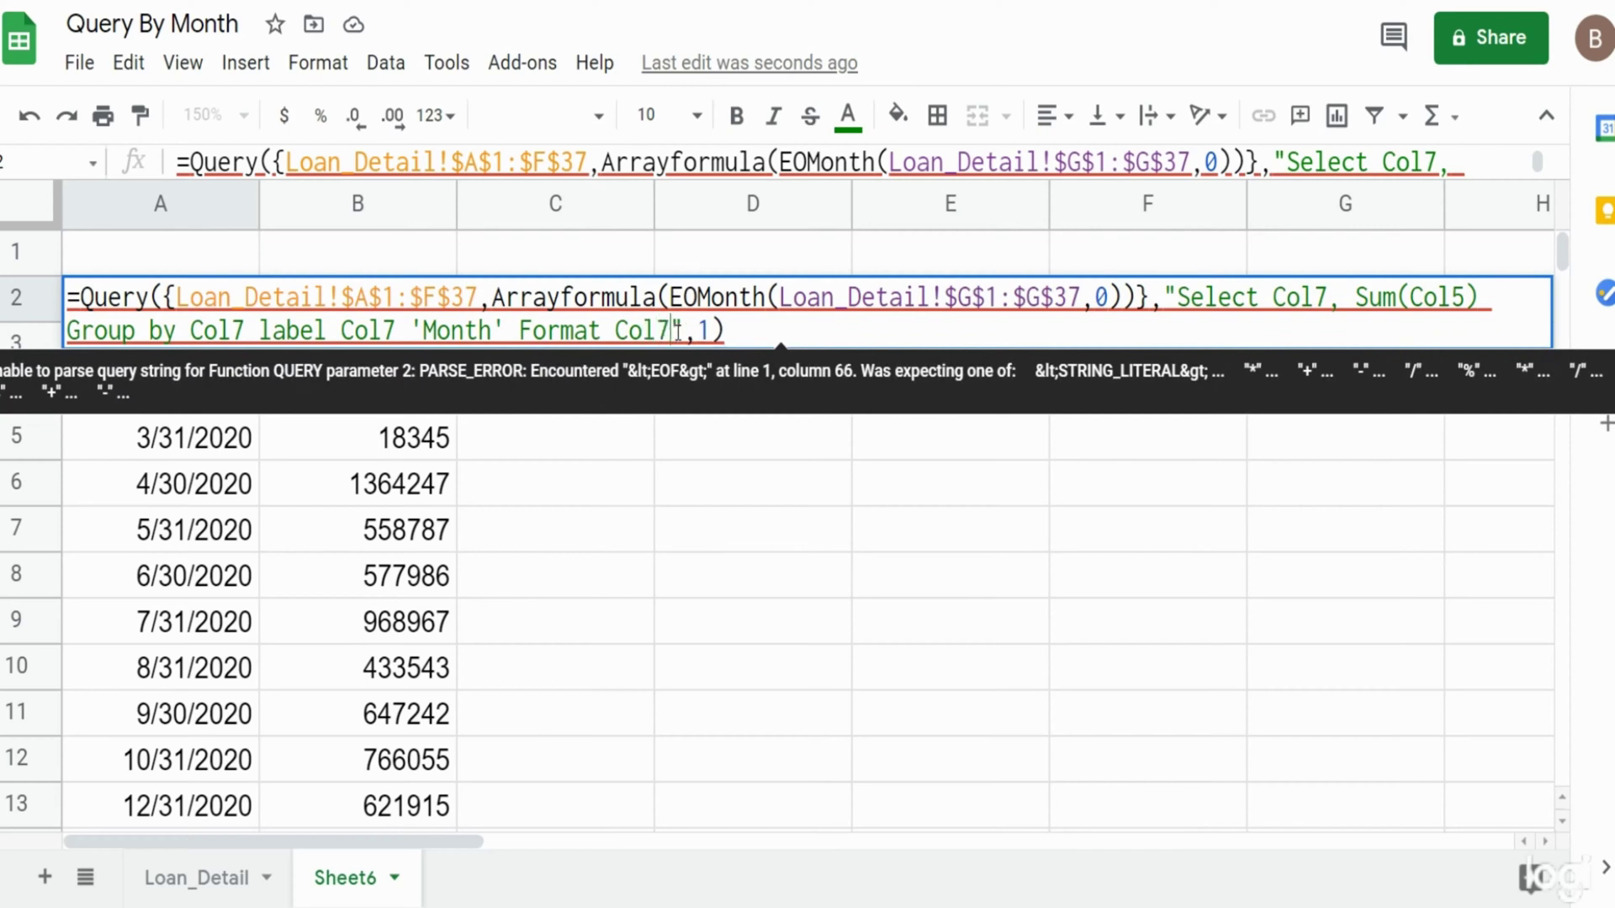
pyautogui.write(" '")
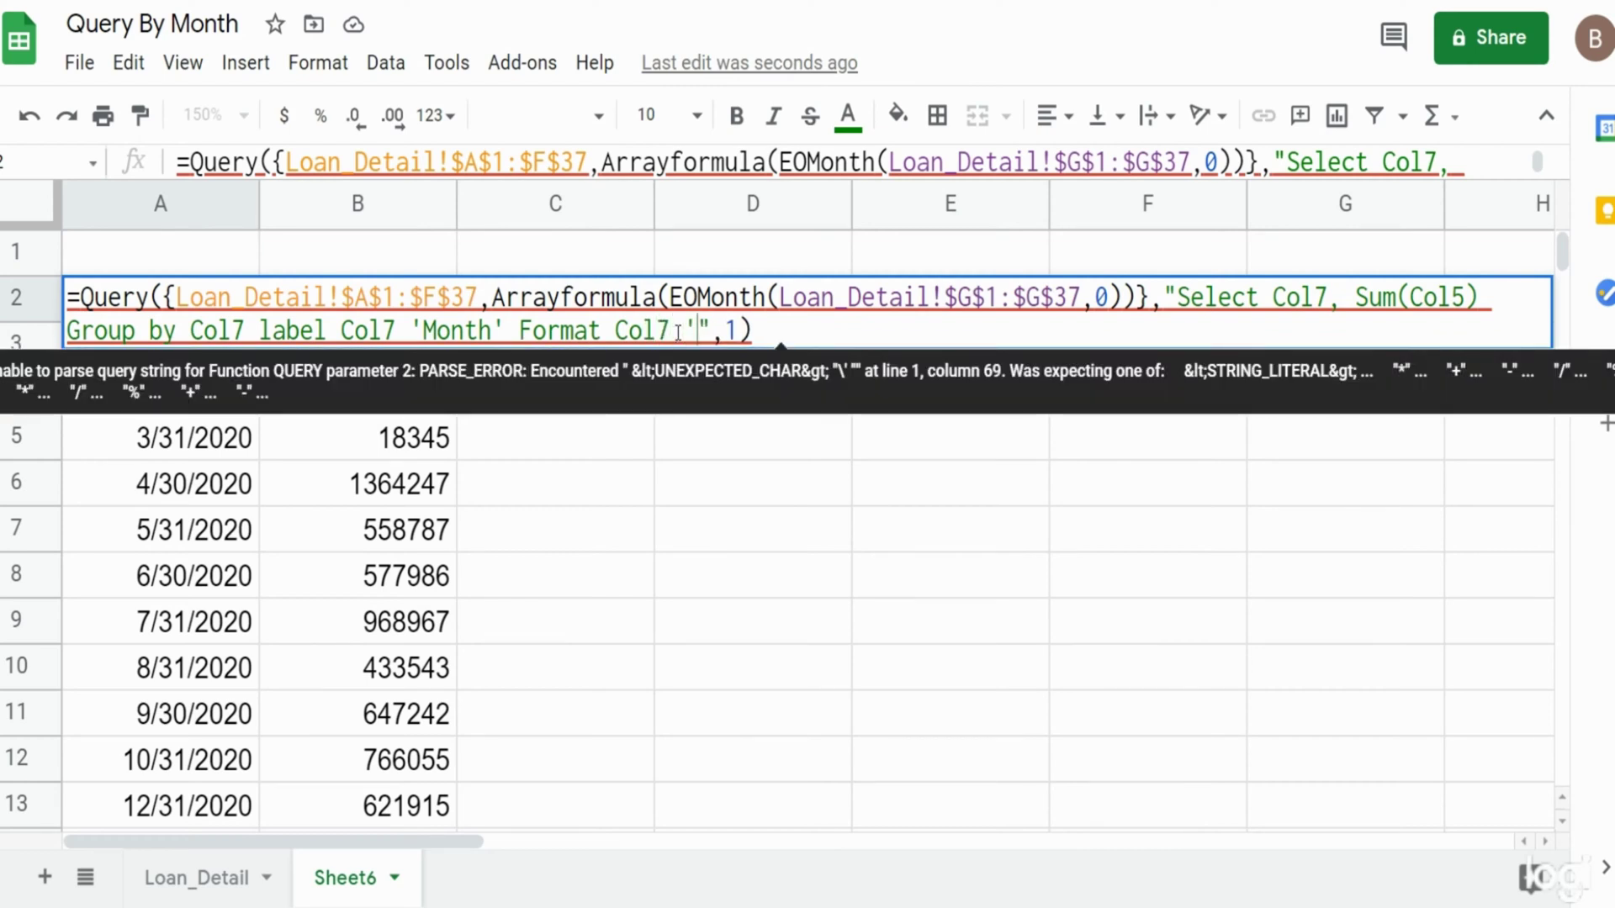
pyautogui.write('MMMM')
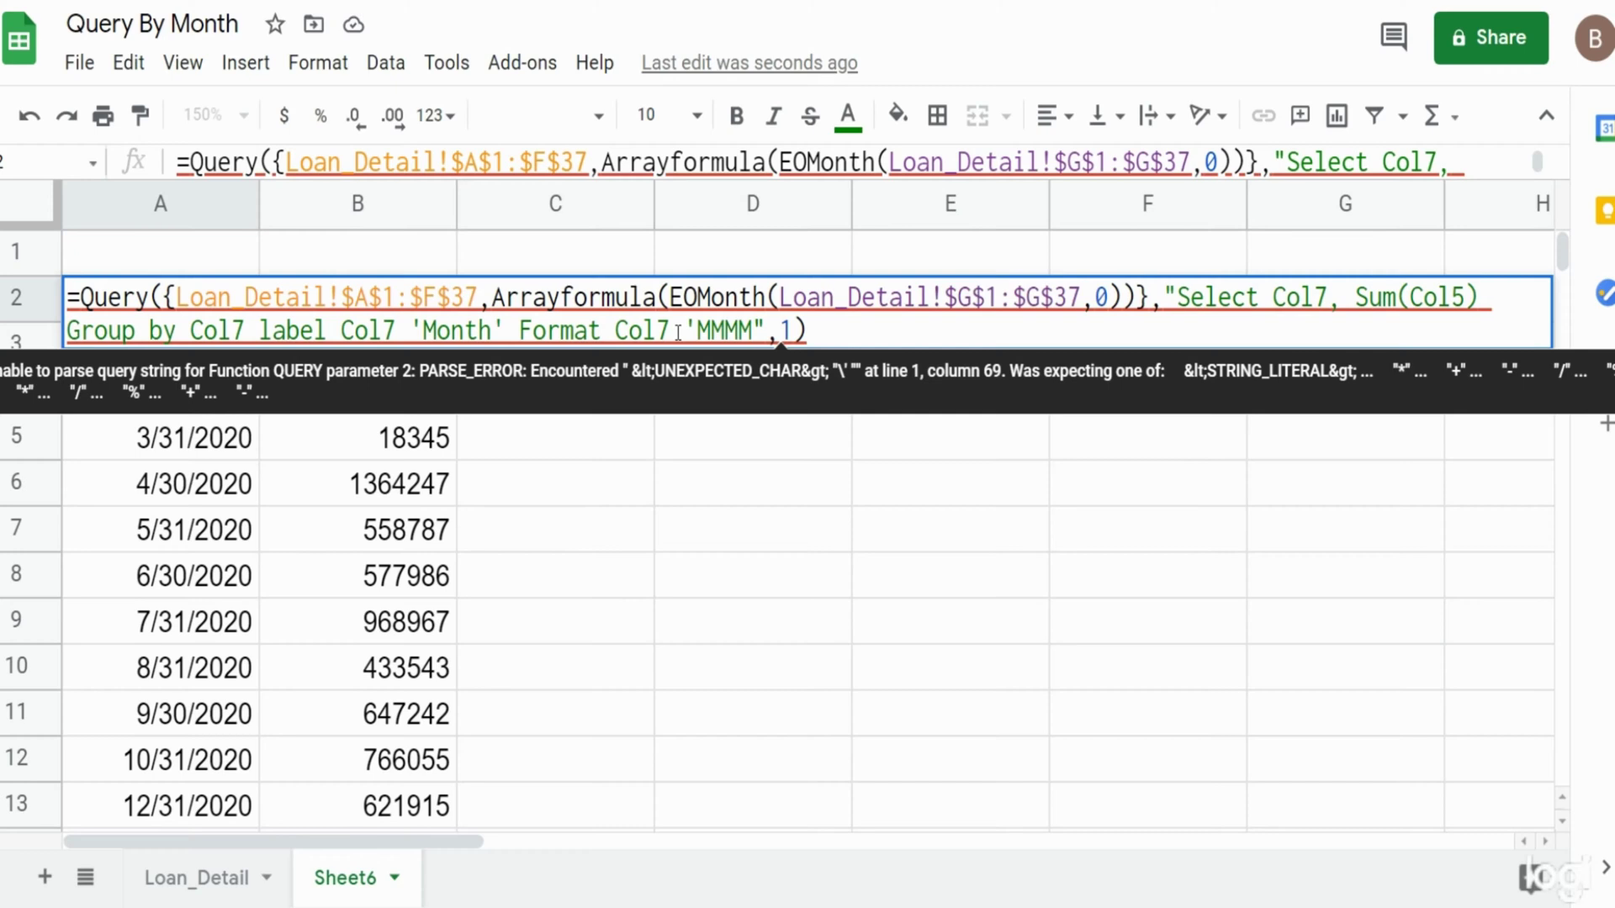
pyautogui.write("'")
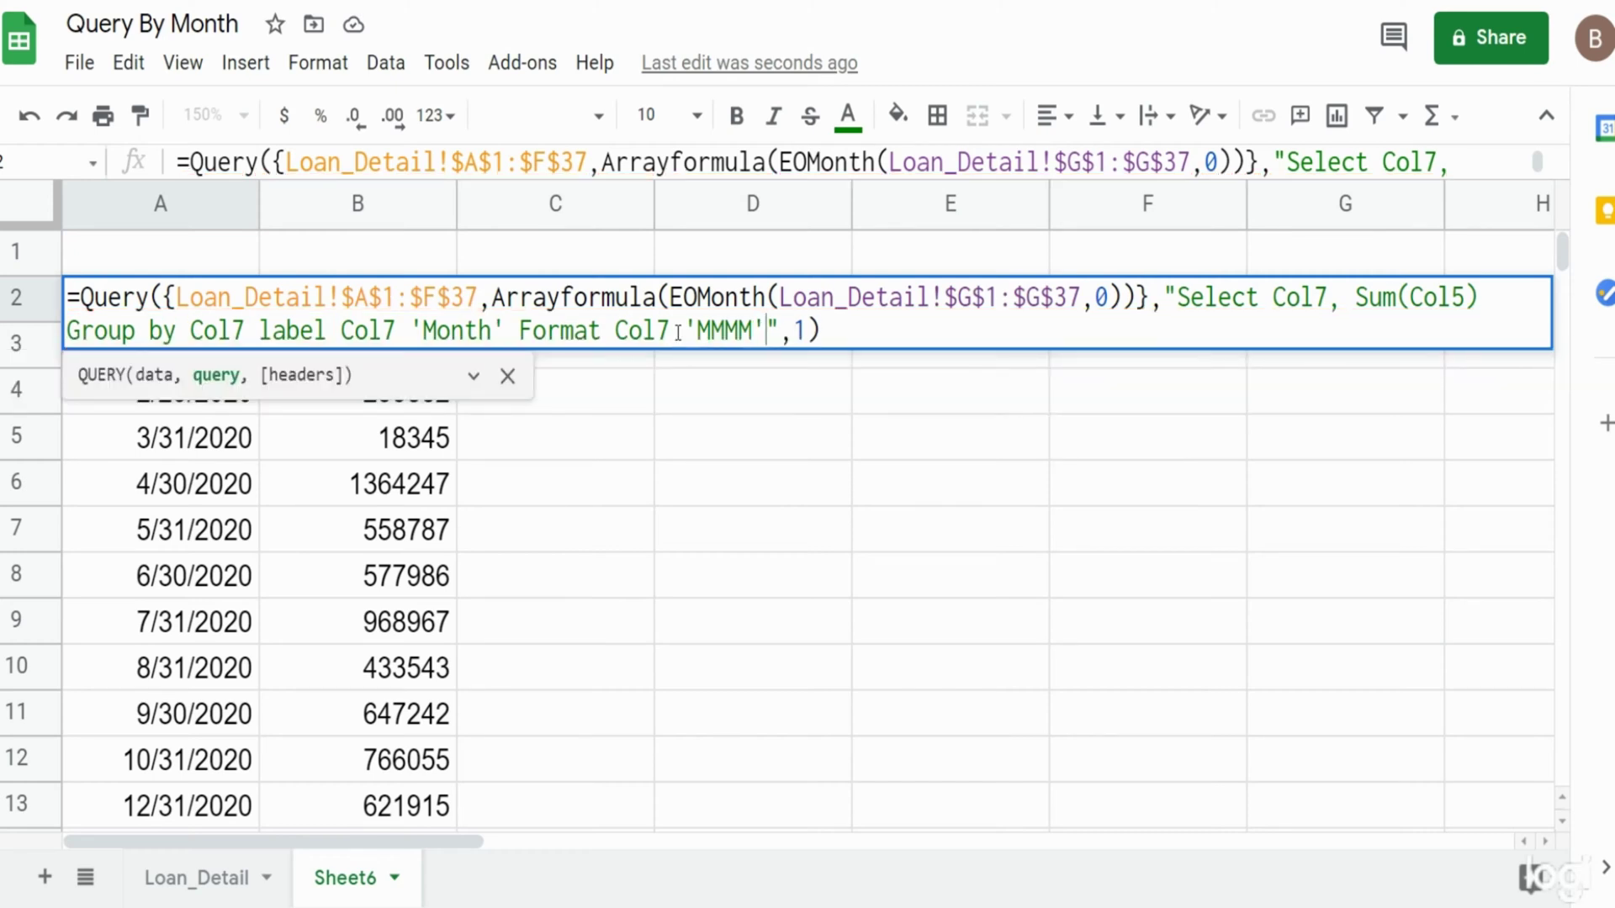
pyautogui.press('Return')
pyautogui.scroll(-1, 358, 583)
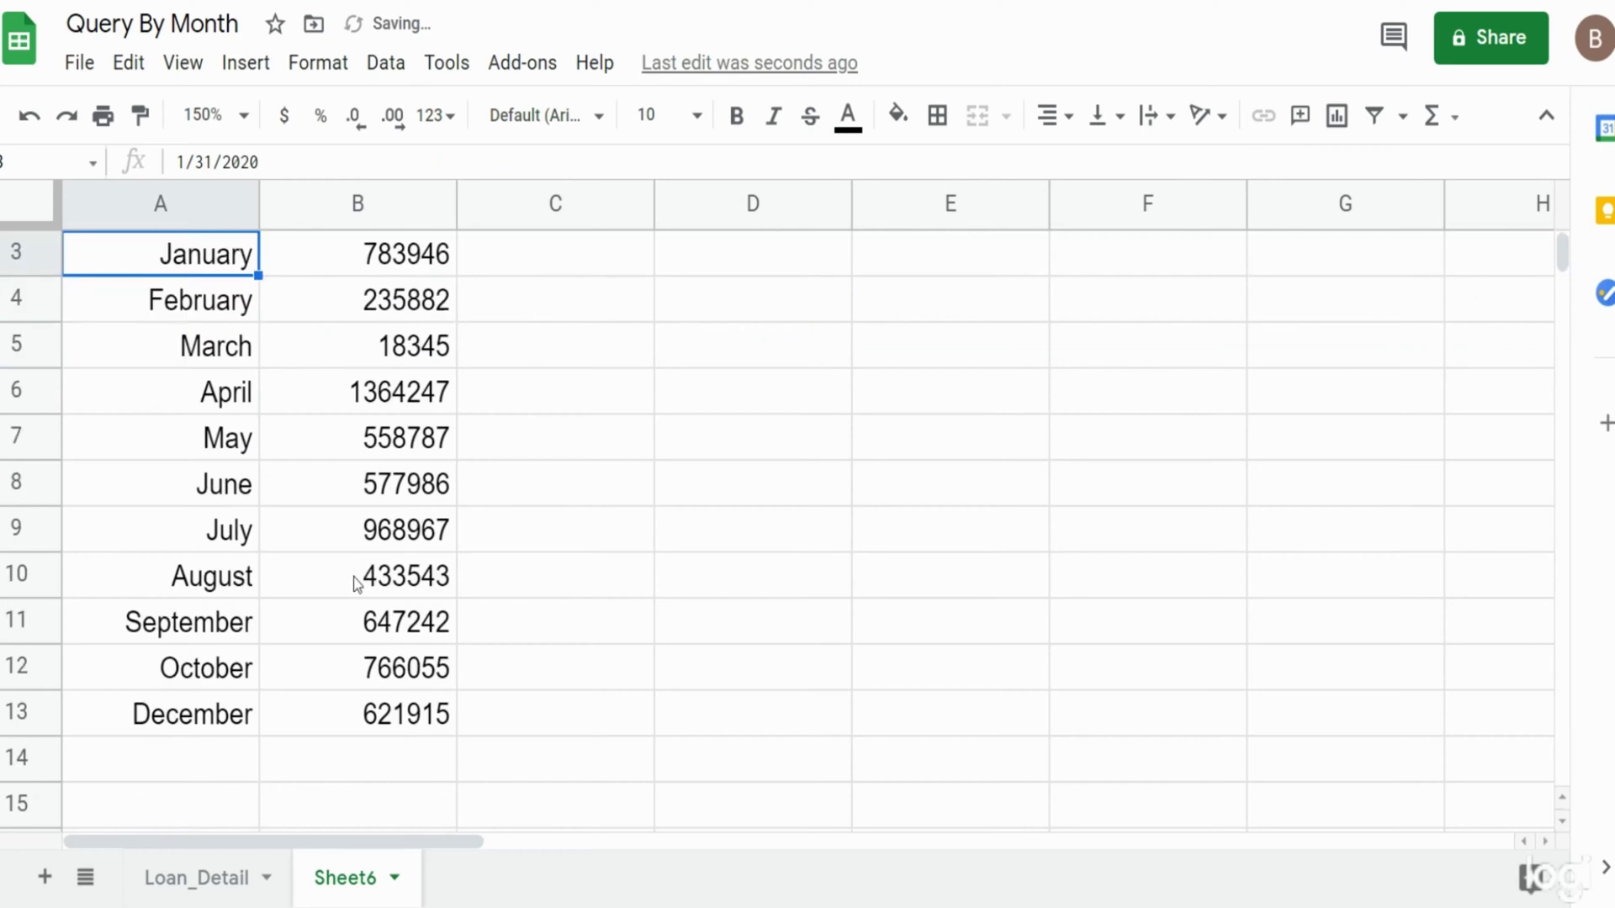
# - Extend the format clause with Sum(Col5) '##,##0.00' so sums show commas and two decimals
pyautogui.scroll(-1, 358, 583)
pyautogui.scroll(3, 356, 576)
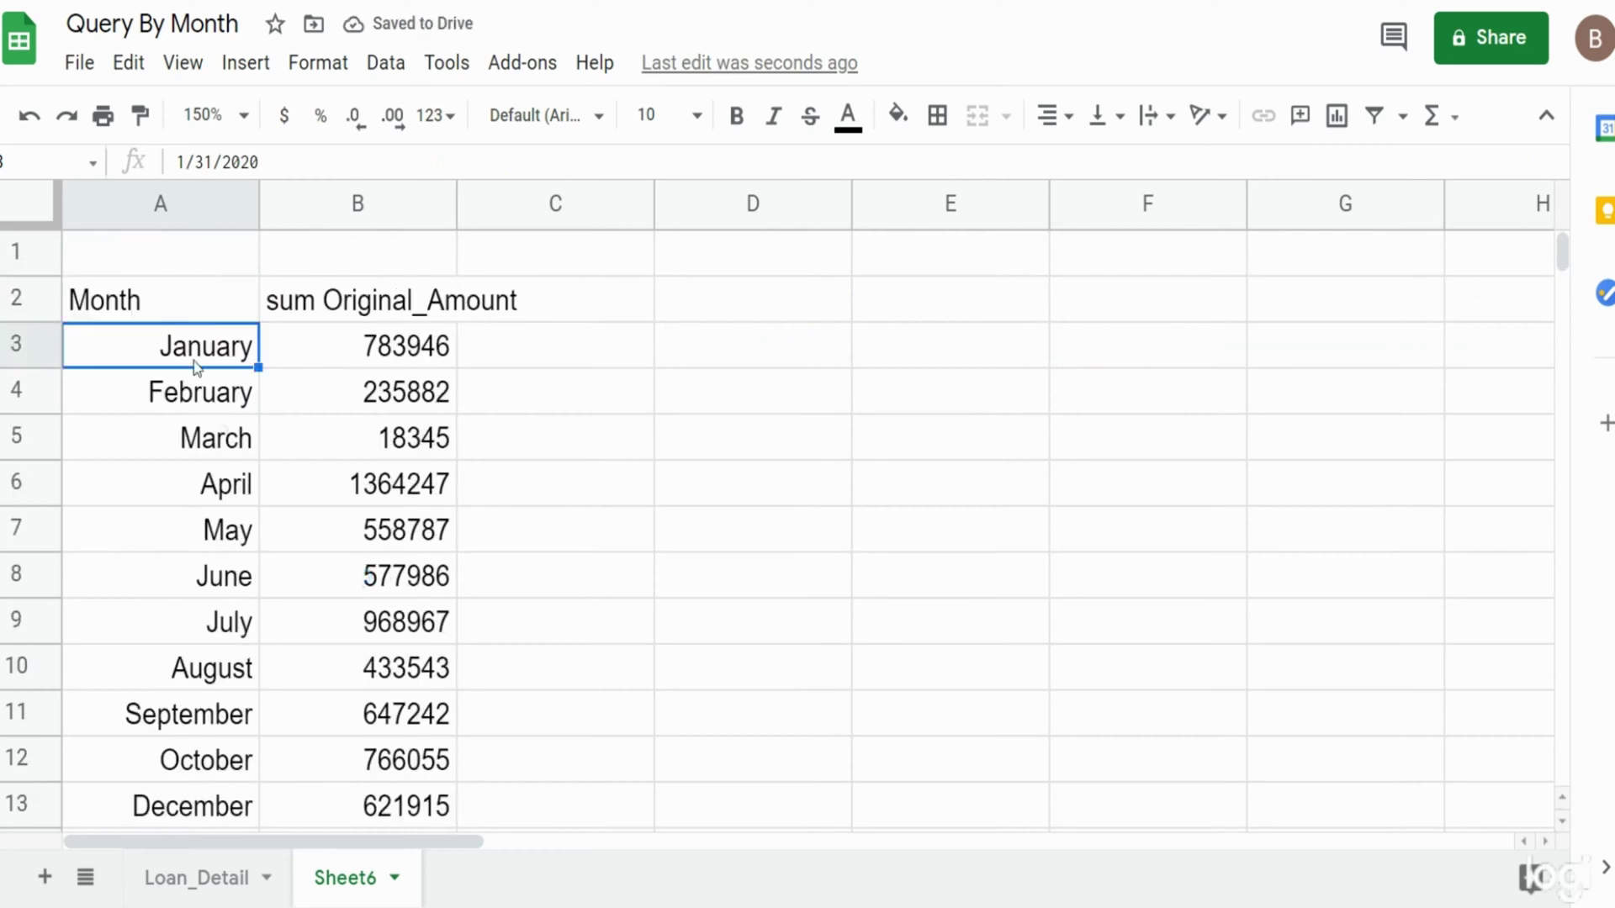
pyautogui.press('Up')
pyautogui.press('Return')
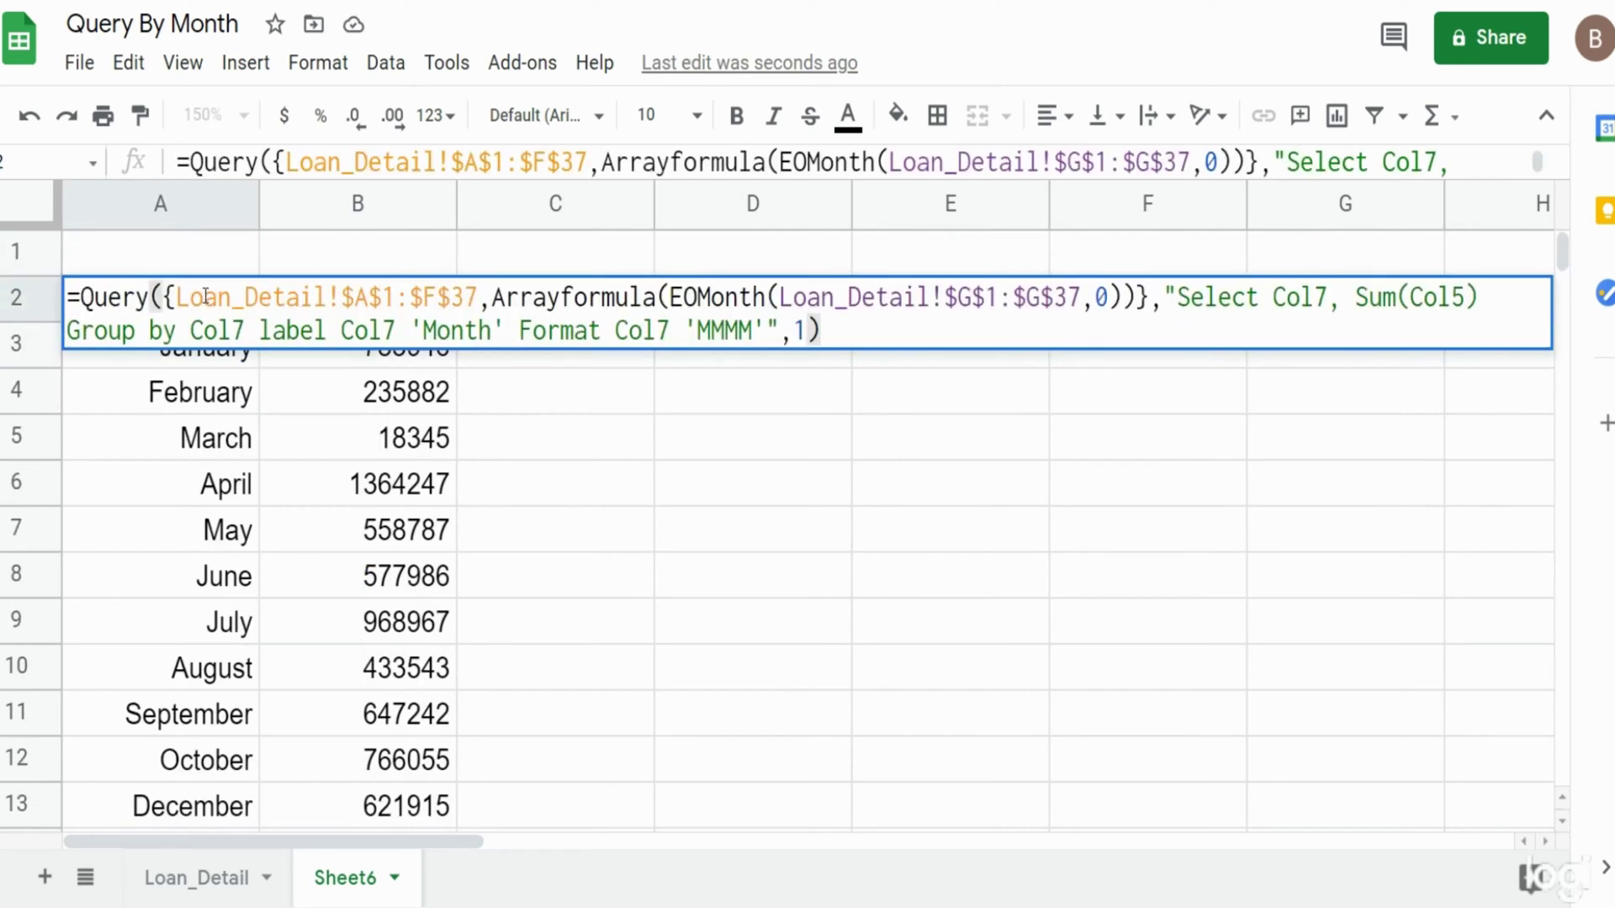
pyautogui.write(',')
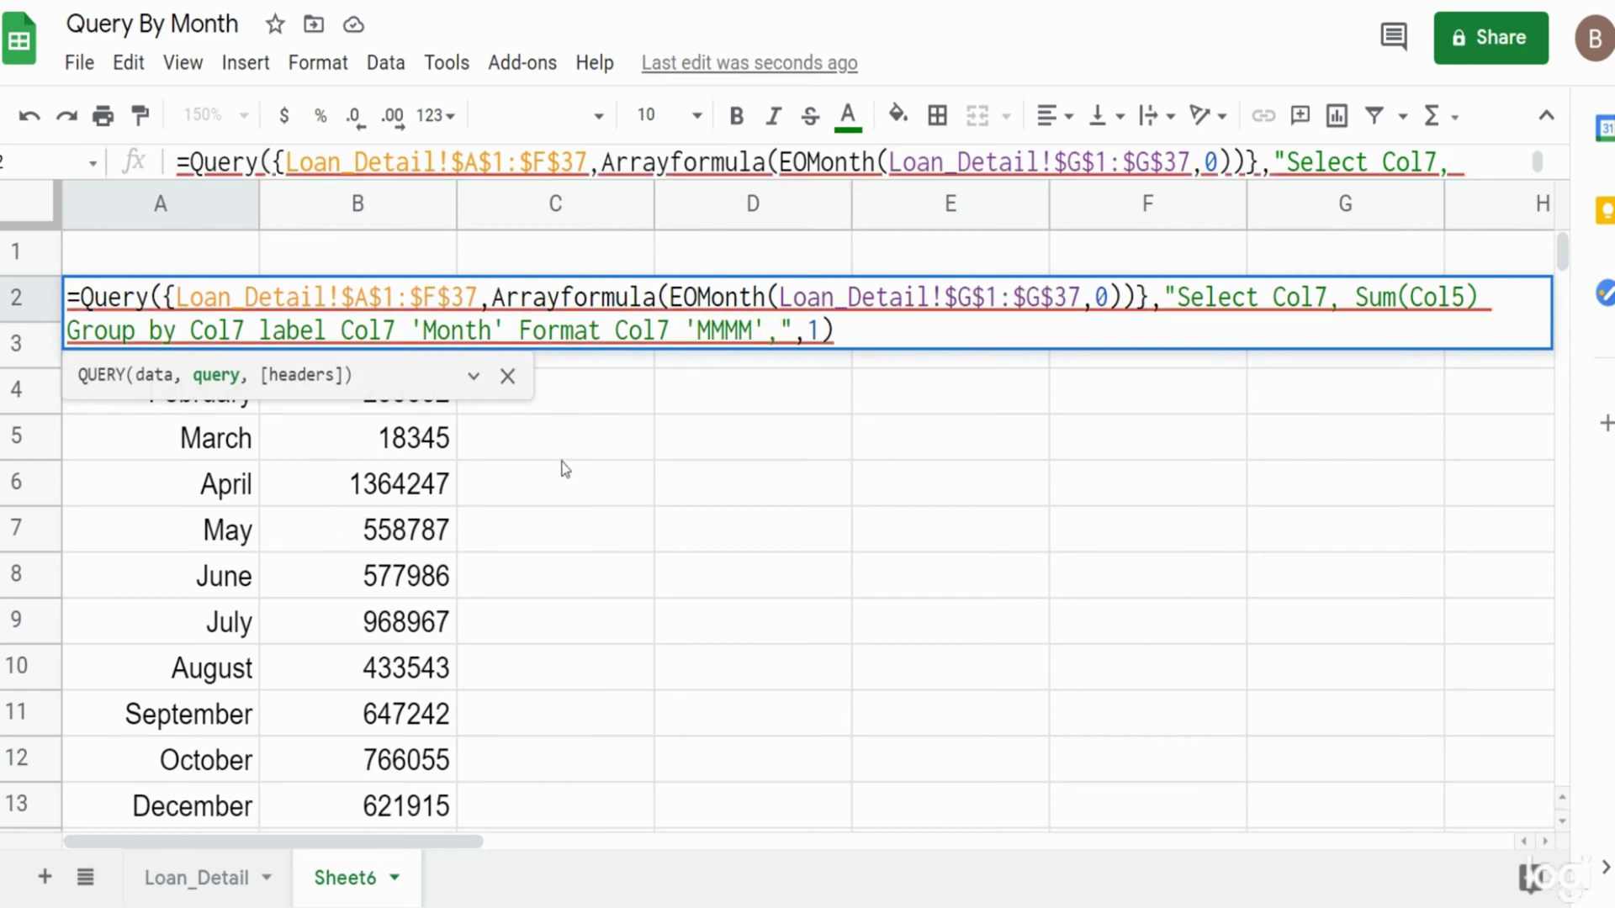
pyautogui.write('Sum(Coll')
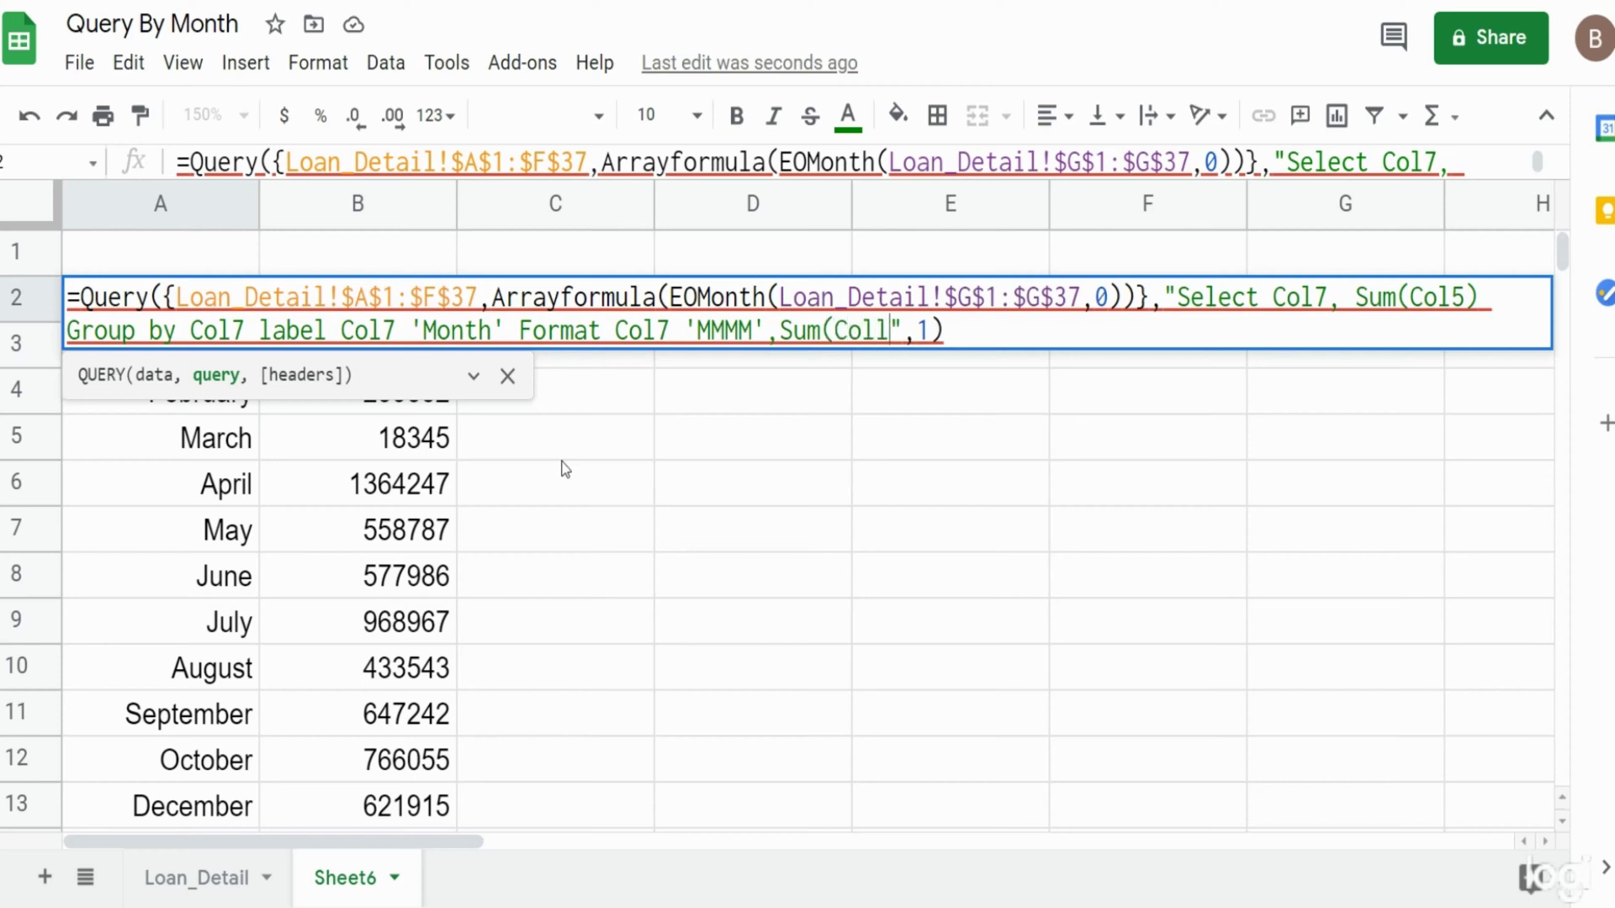
pyautogui.press('BackSpace')
pyautogui.write("5) '##")
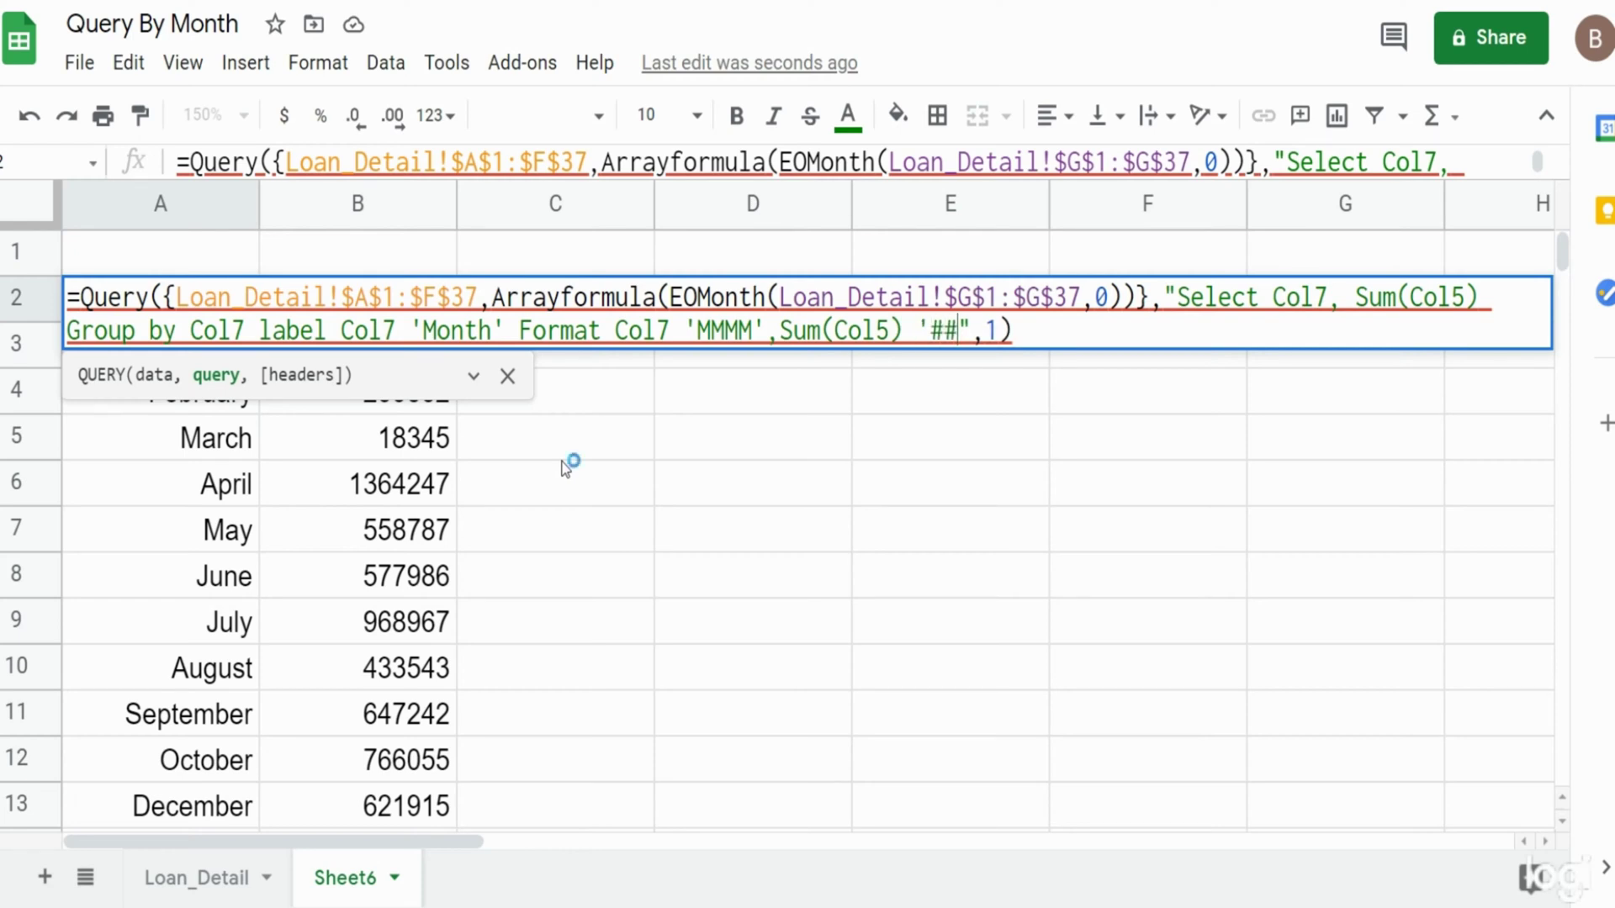
pyautogui.write(',##')
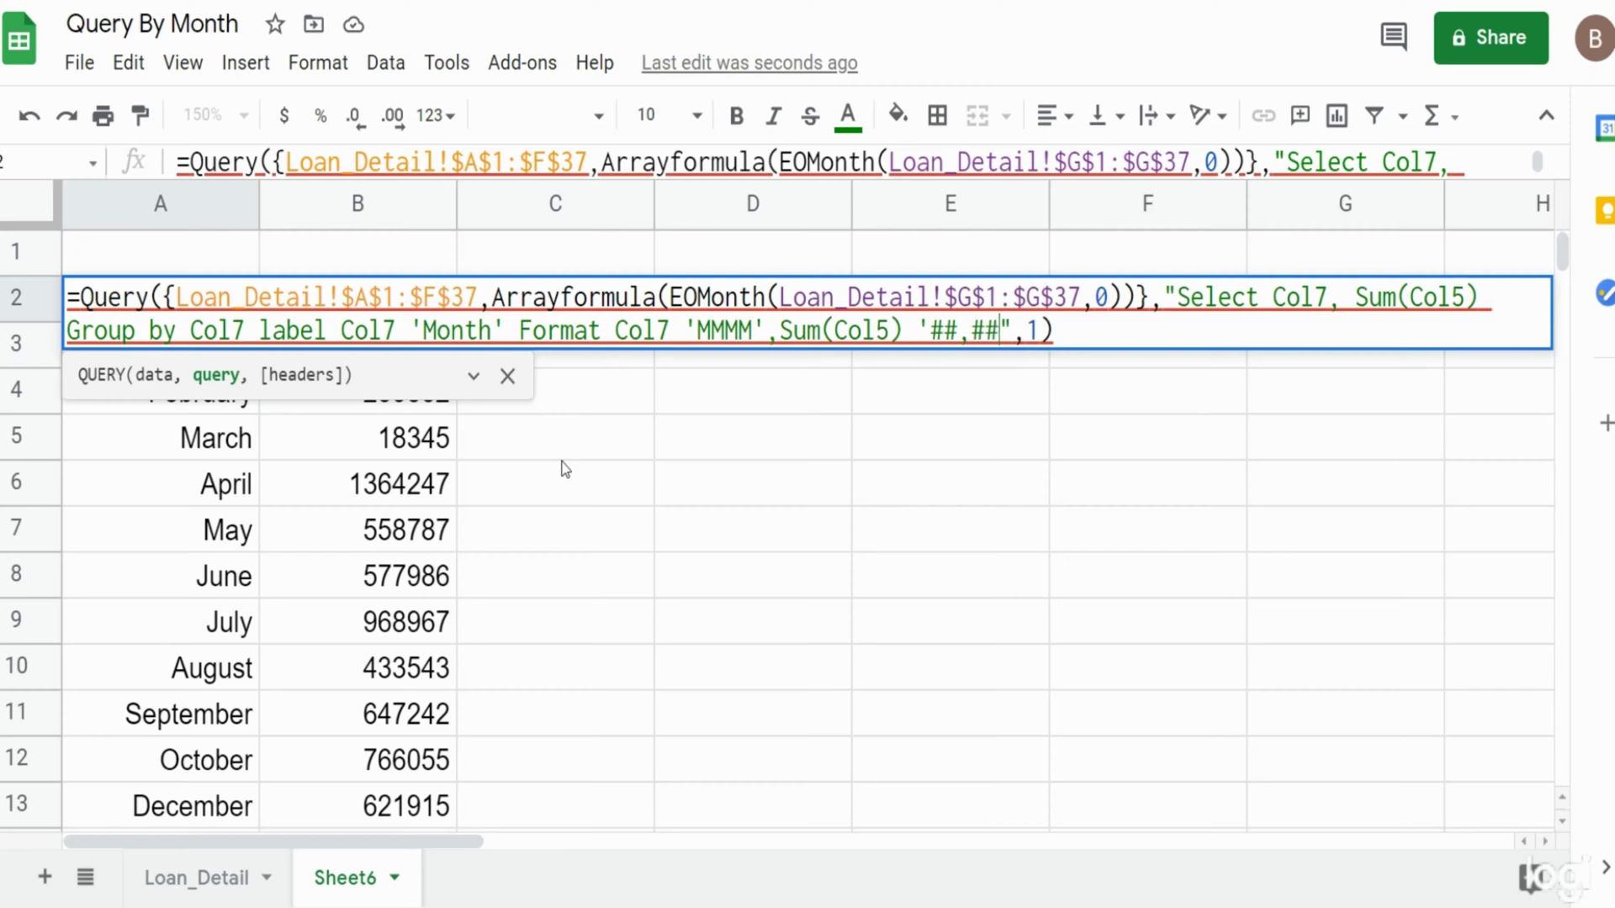
pyautogui.write('0.00')
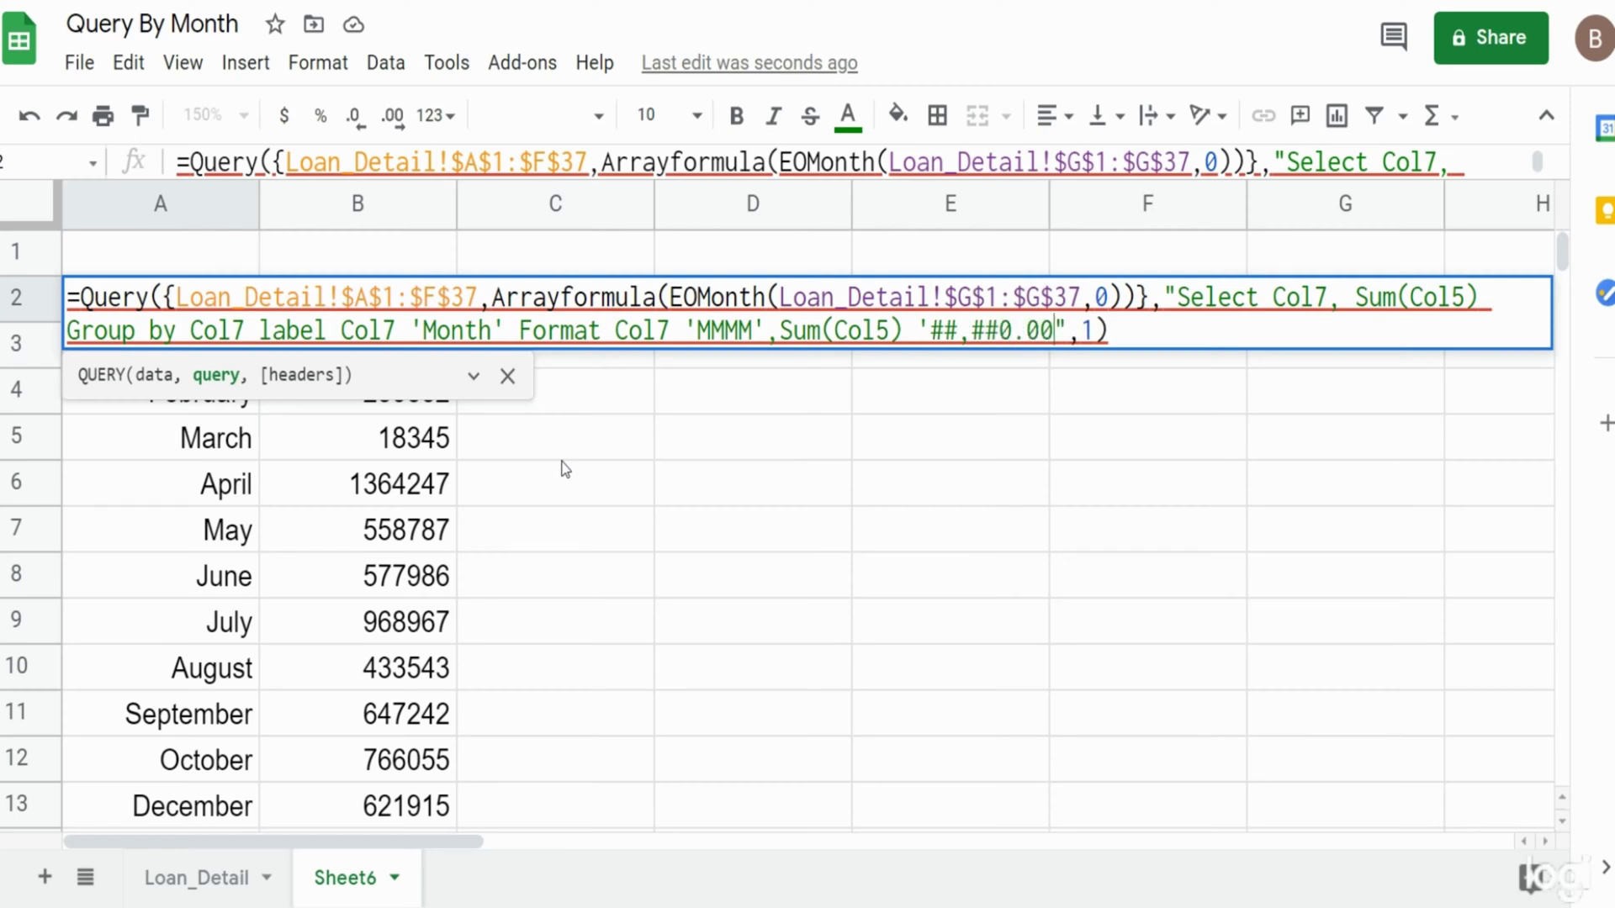
pyautogui.write("'")
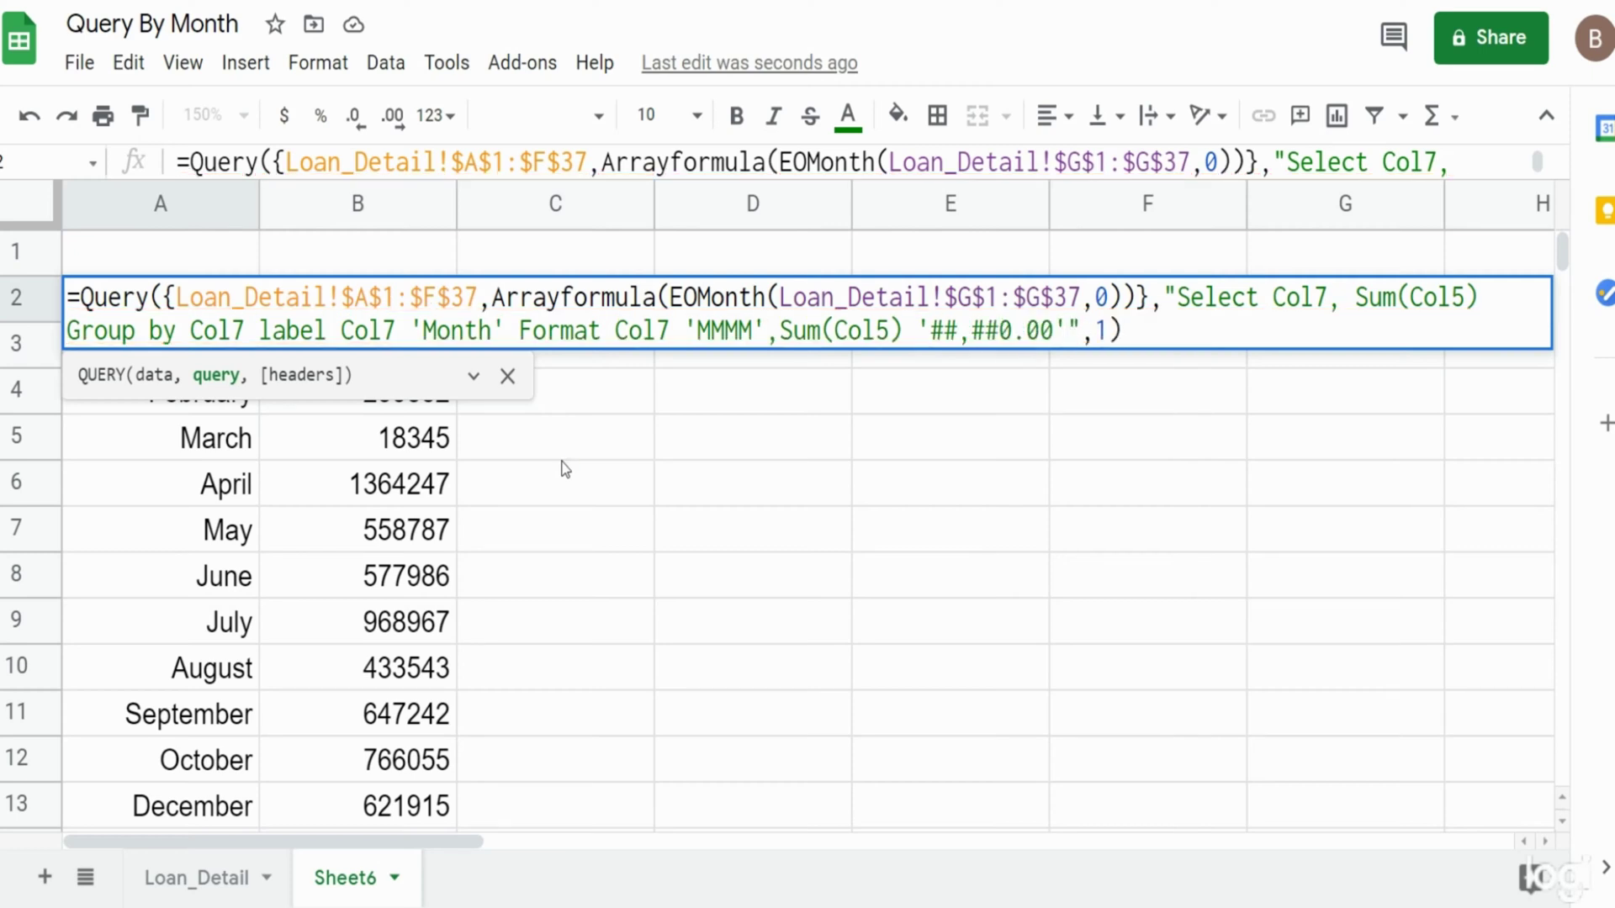
pyautogui.press('Return')
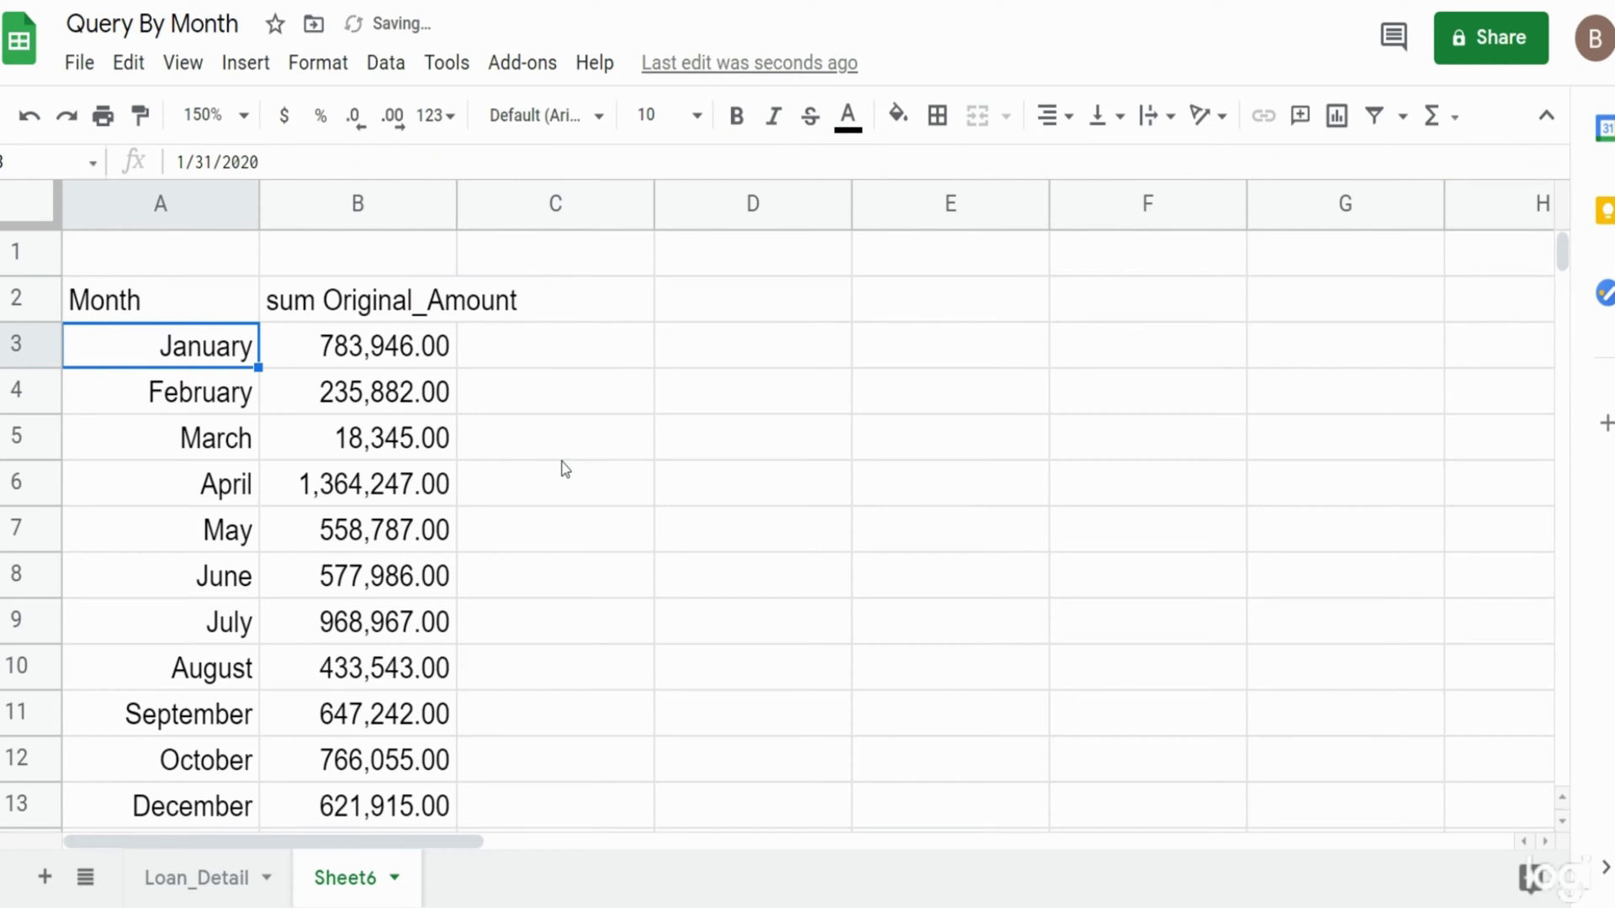
# - Insert Where Col7 = date '2020-05-31' before Group by, leaving only May at 558,787.00
pyautogui.click(223, 313)
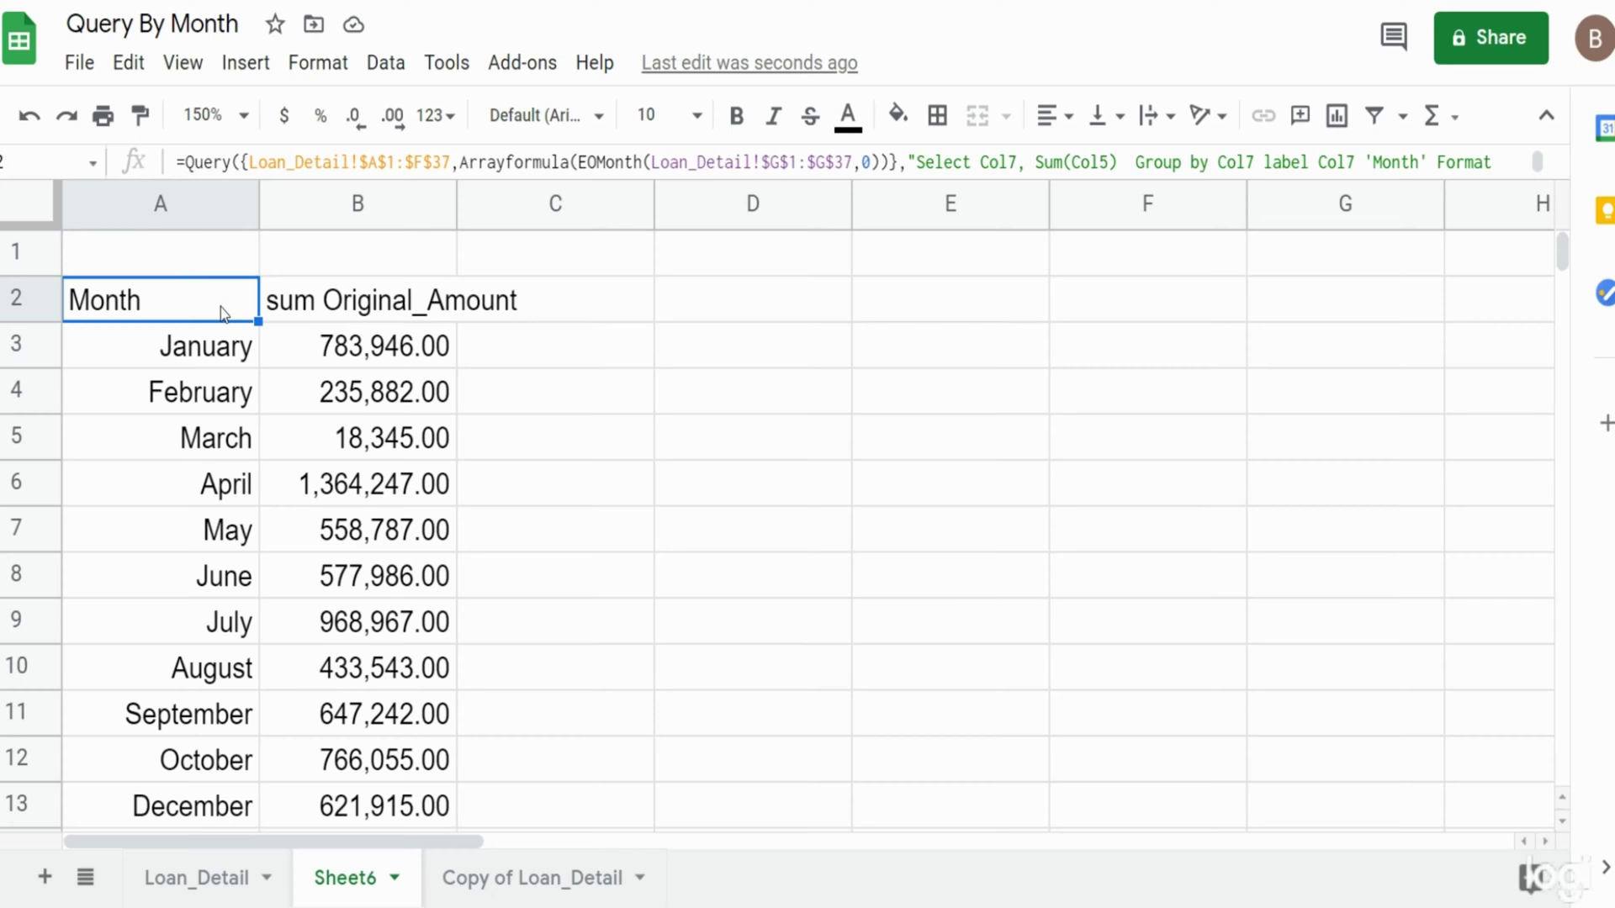
pyautogui.doubleClick(224, 313)
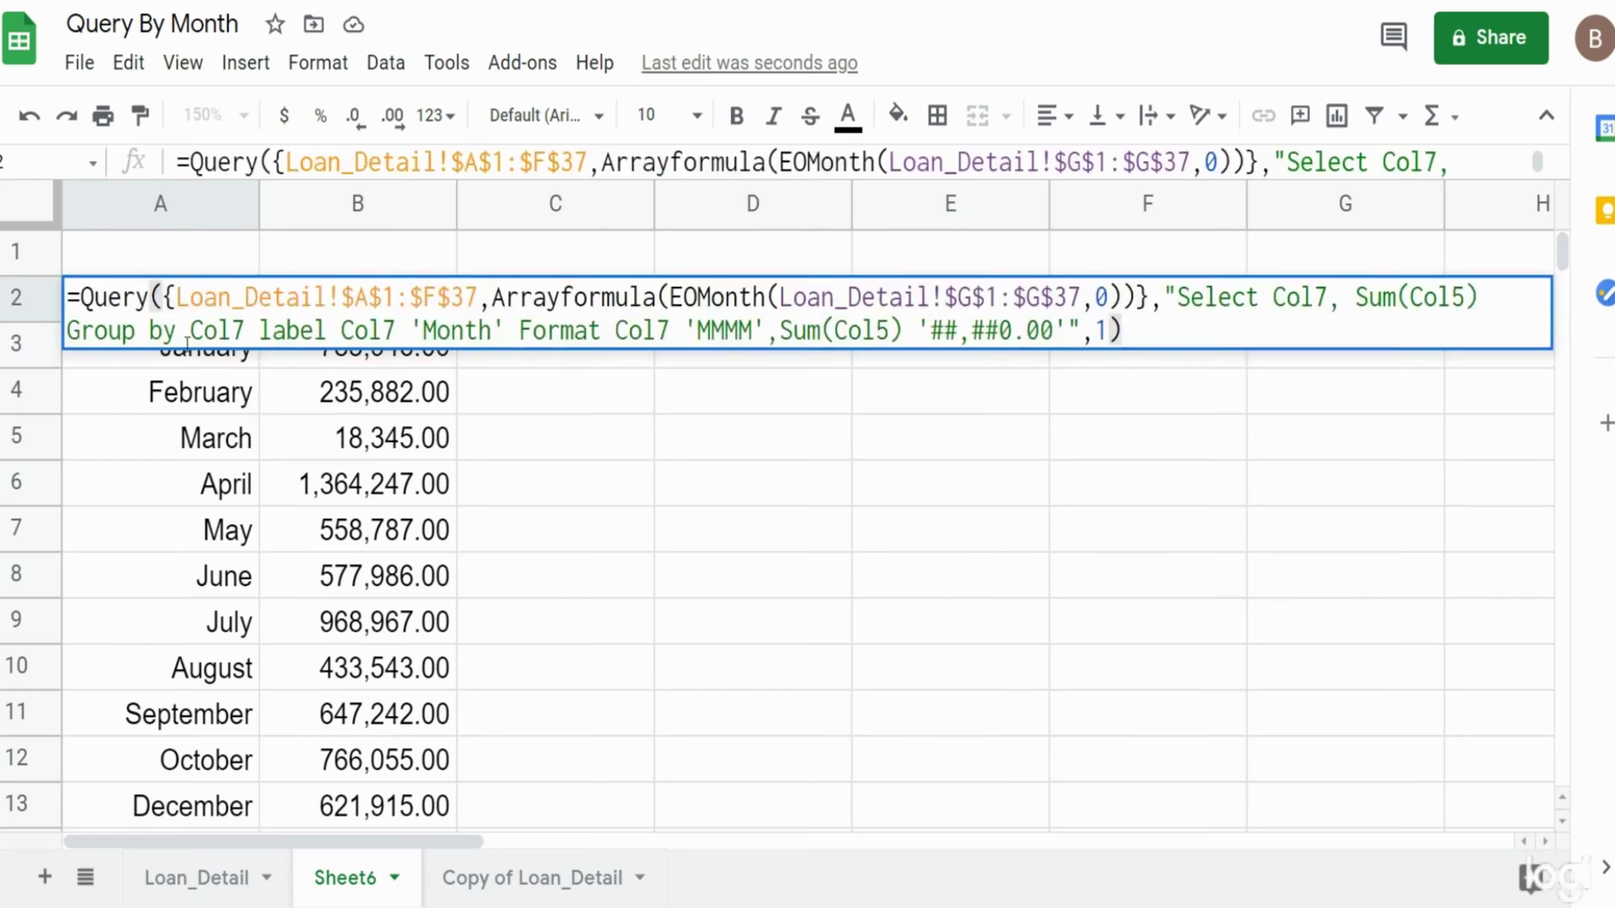
pyautogui.click(1483, 296)
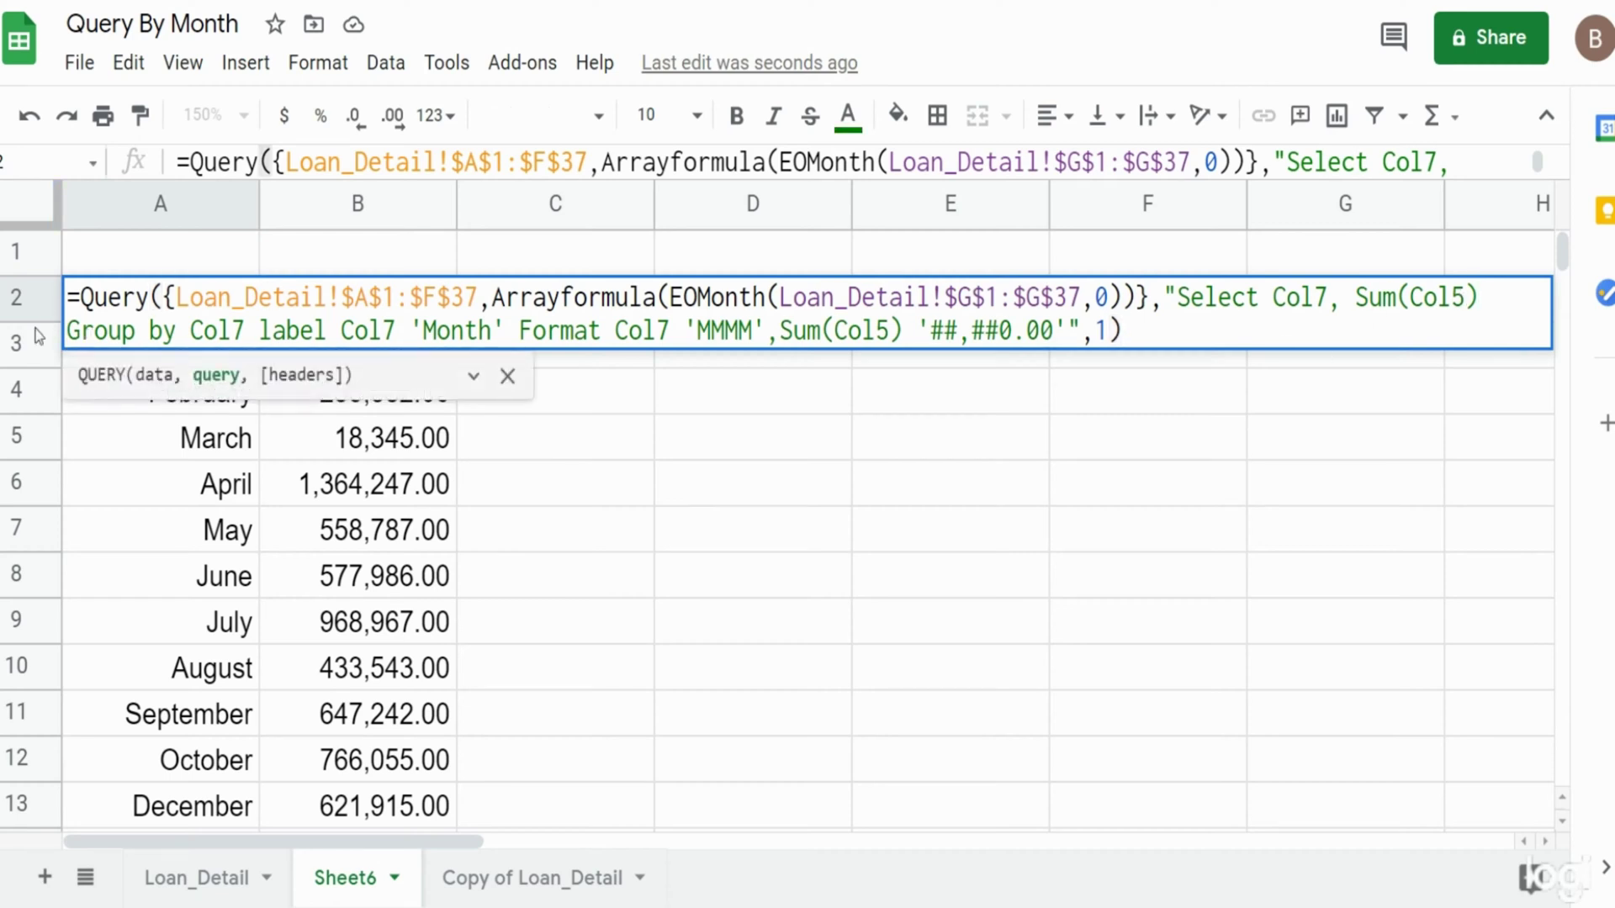
pyautogui.click(69, 330)
pyautogui.write('Where ')
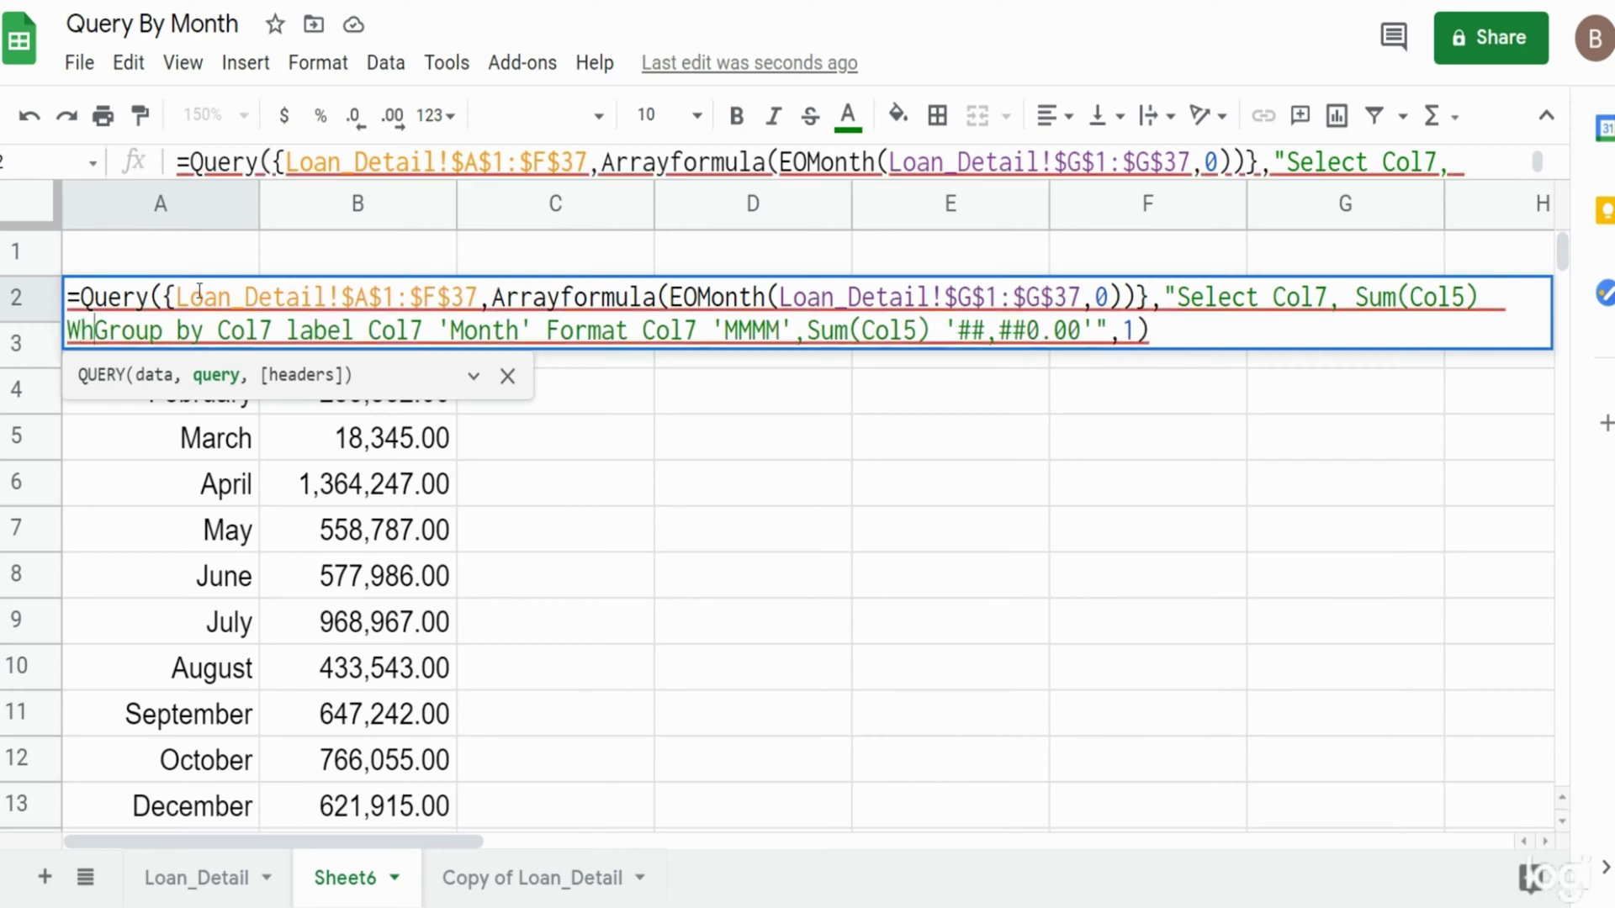
pyautogui.write('Co')
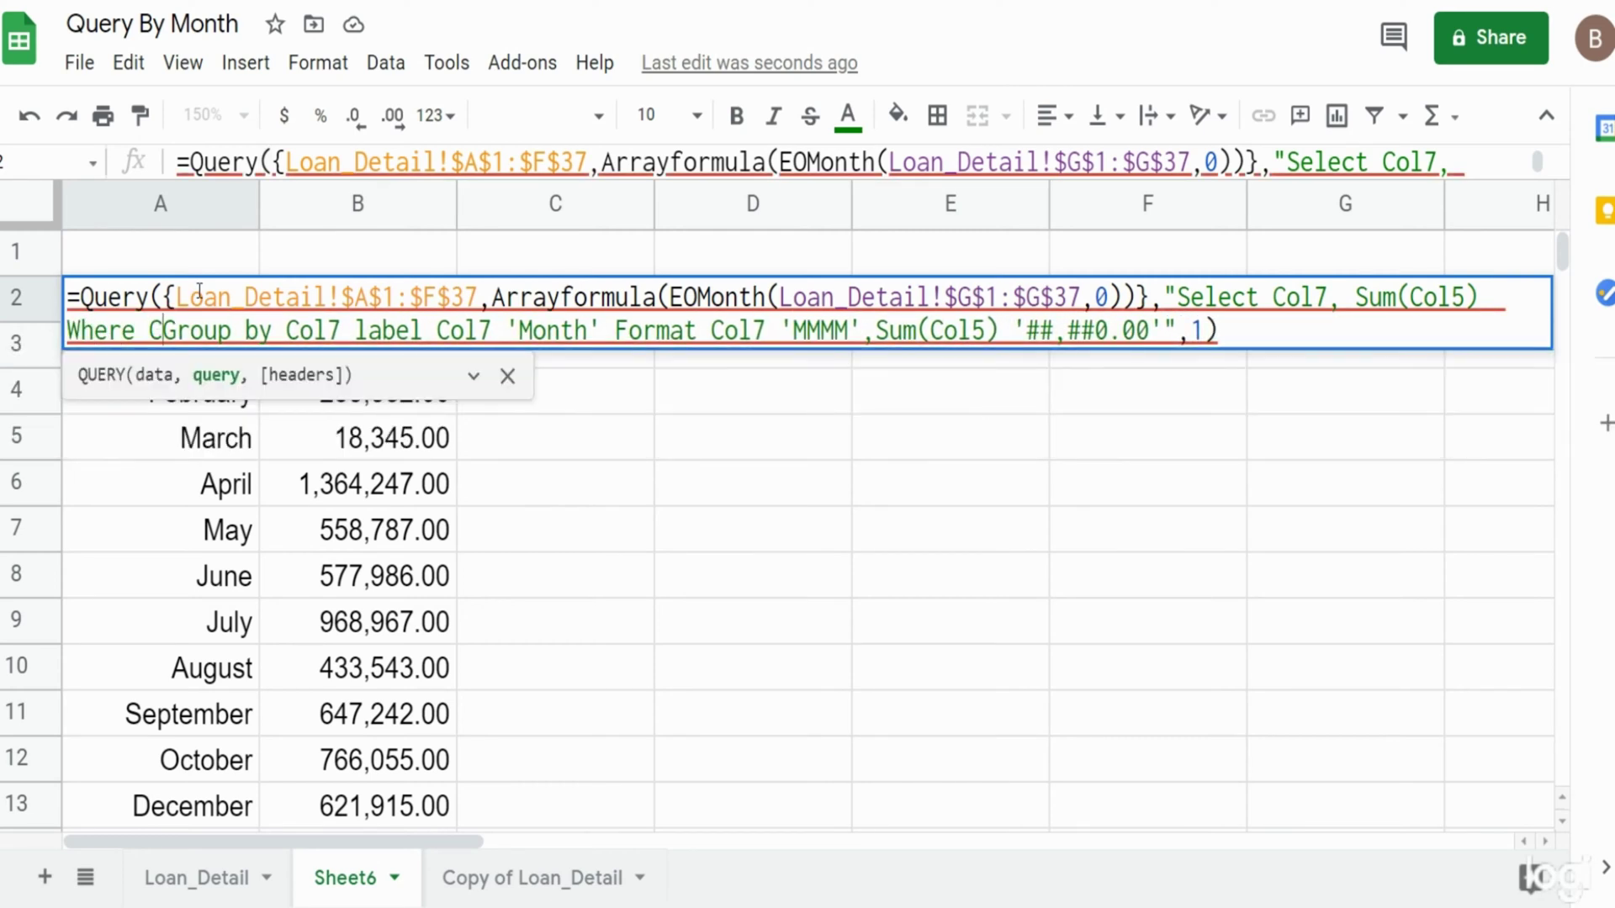
pyautogui.write('l7')
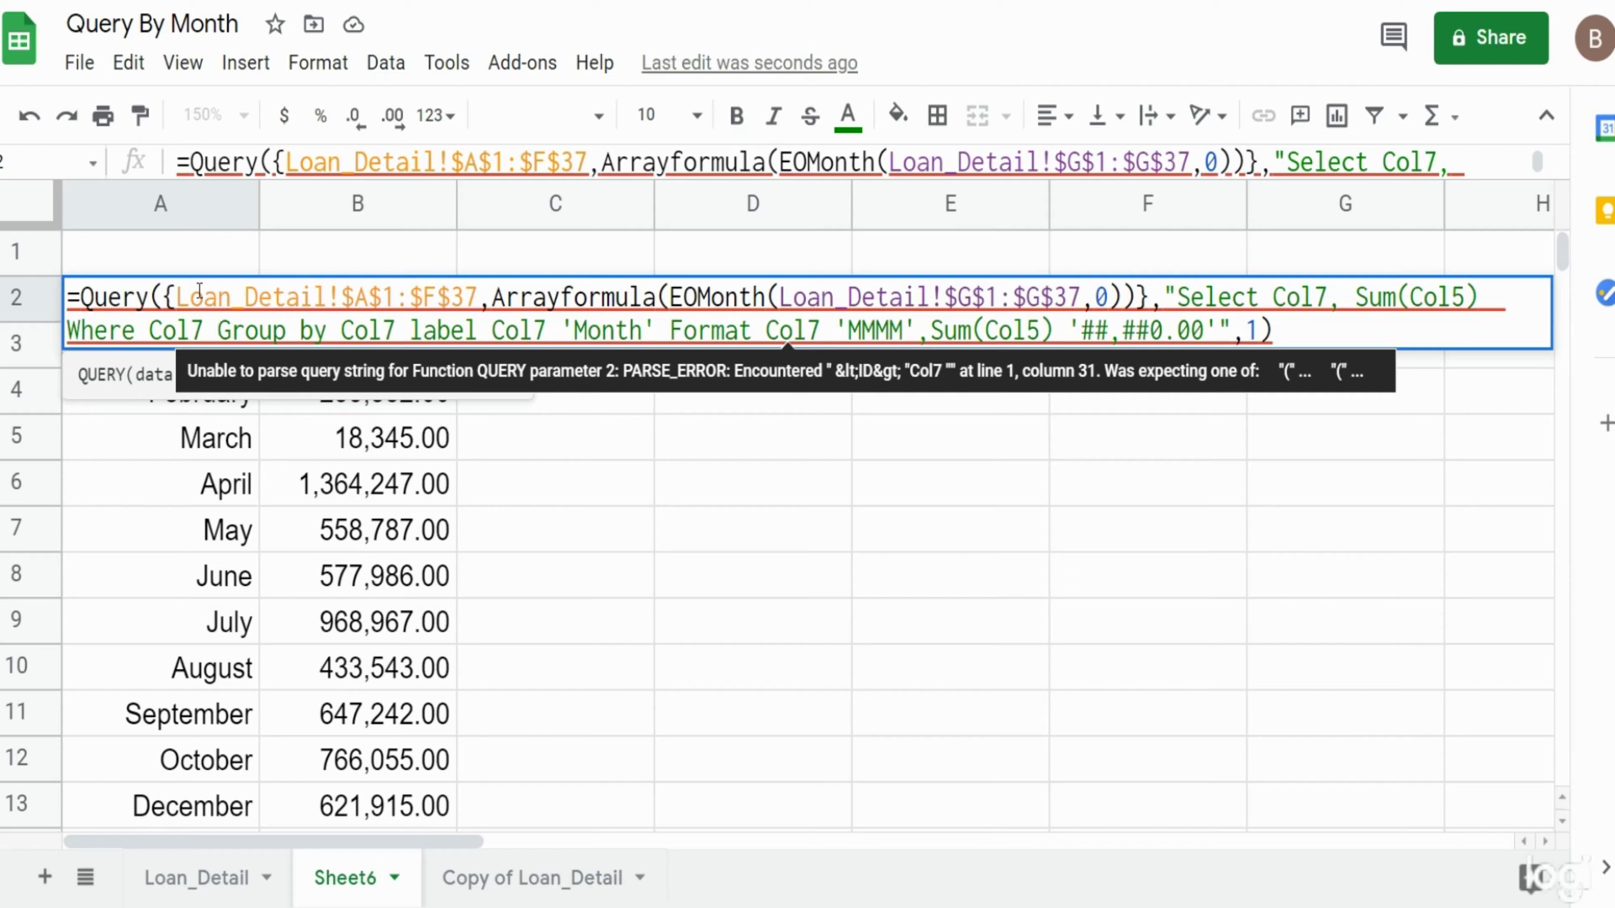
pyautogui.write('= d')
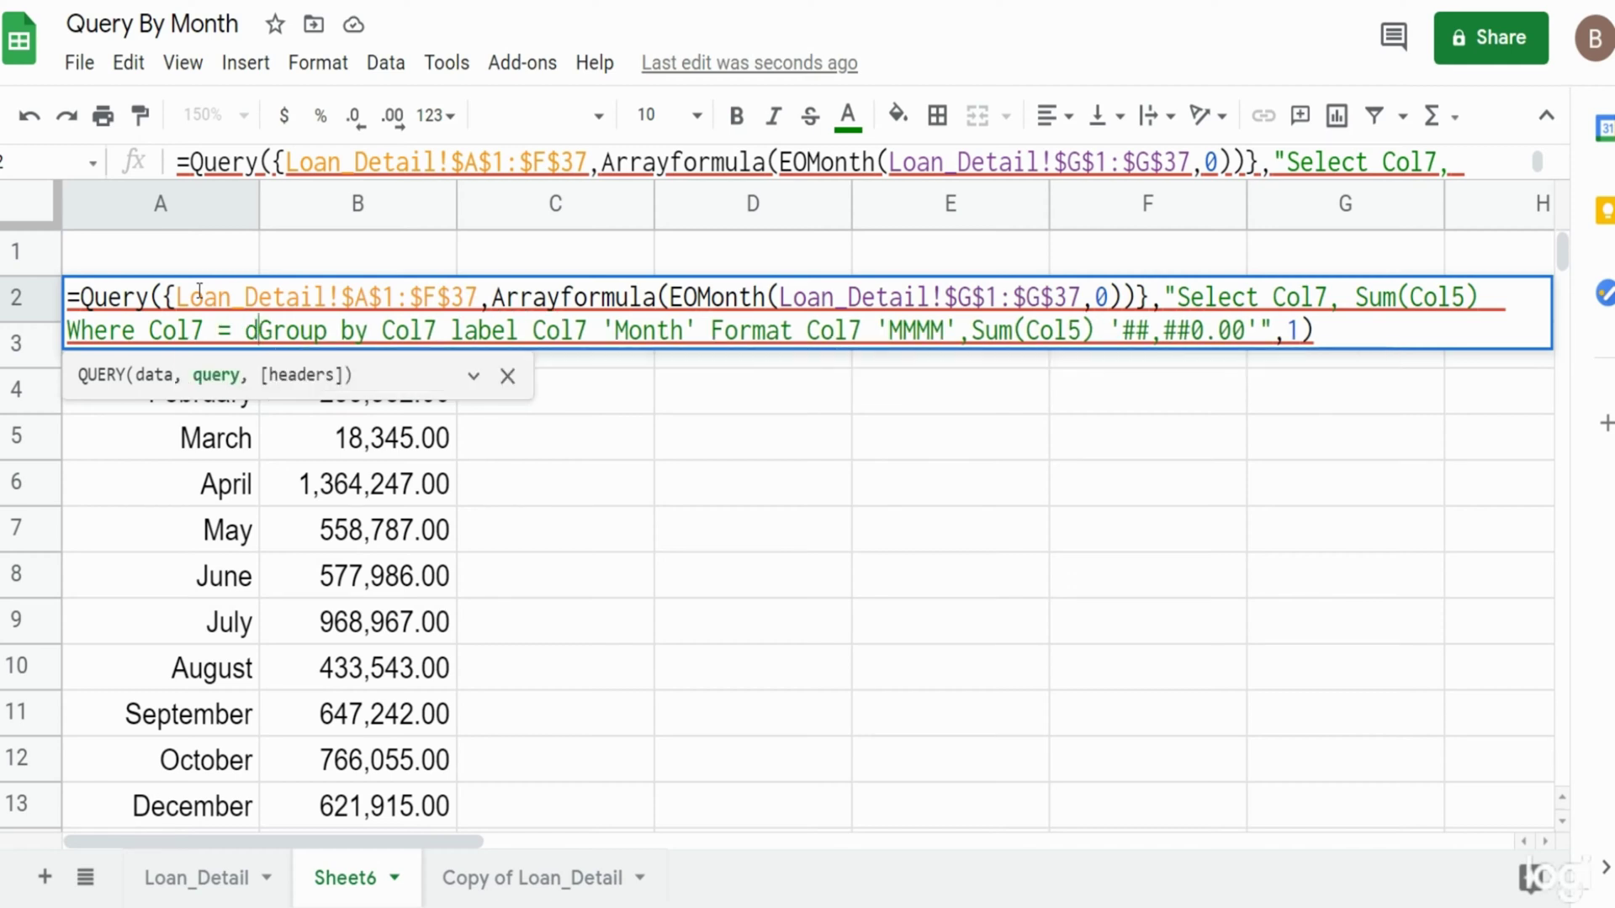
pyautogui.write('ate')
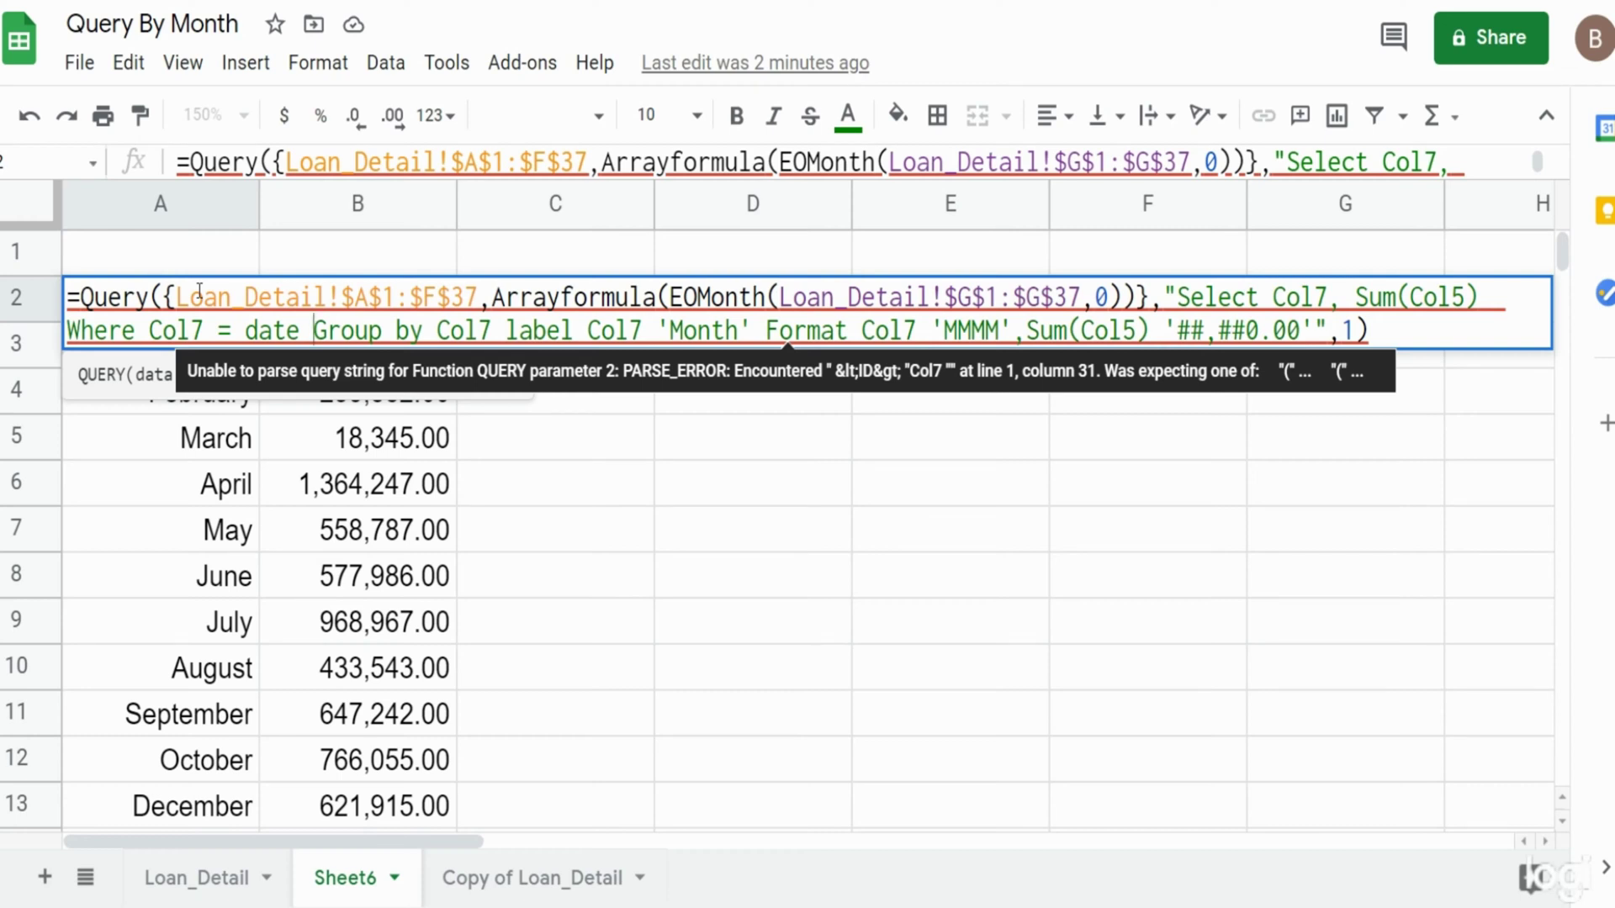
pyautogui.write("'")
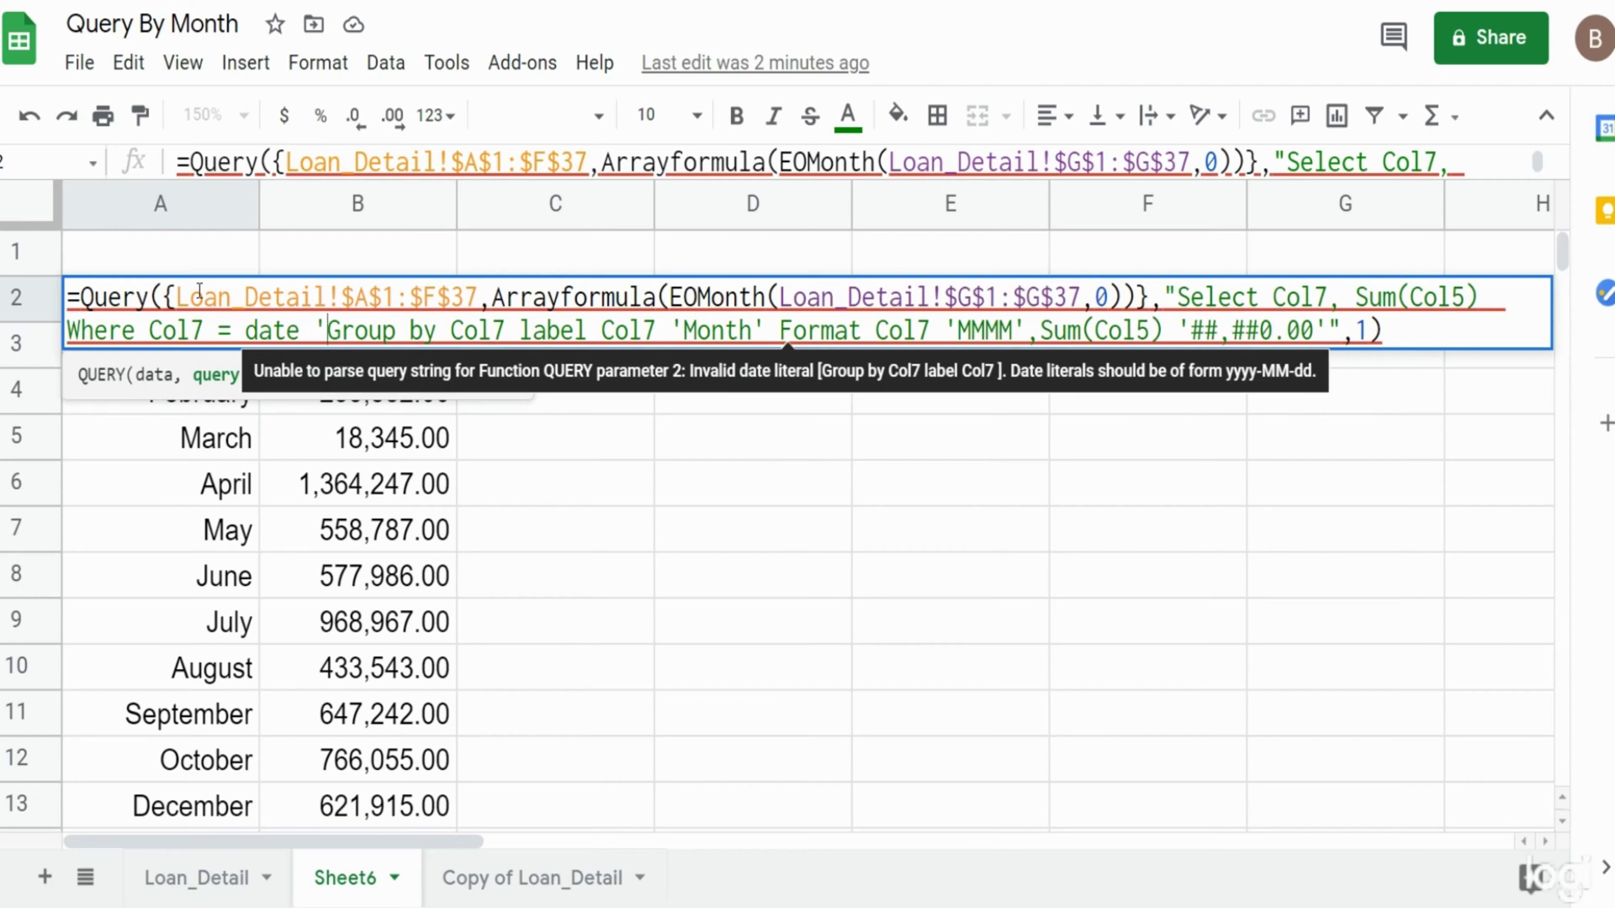
pyautogui.write('2020')
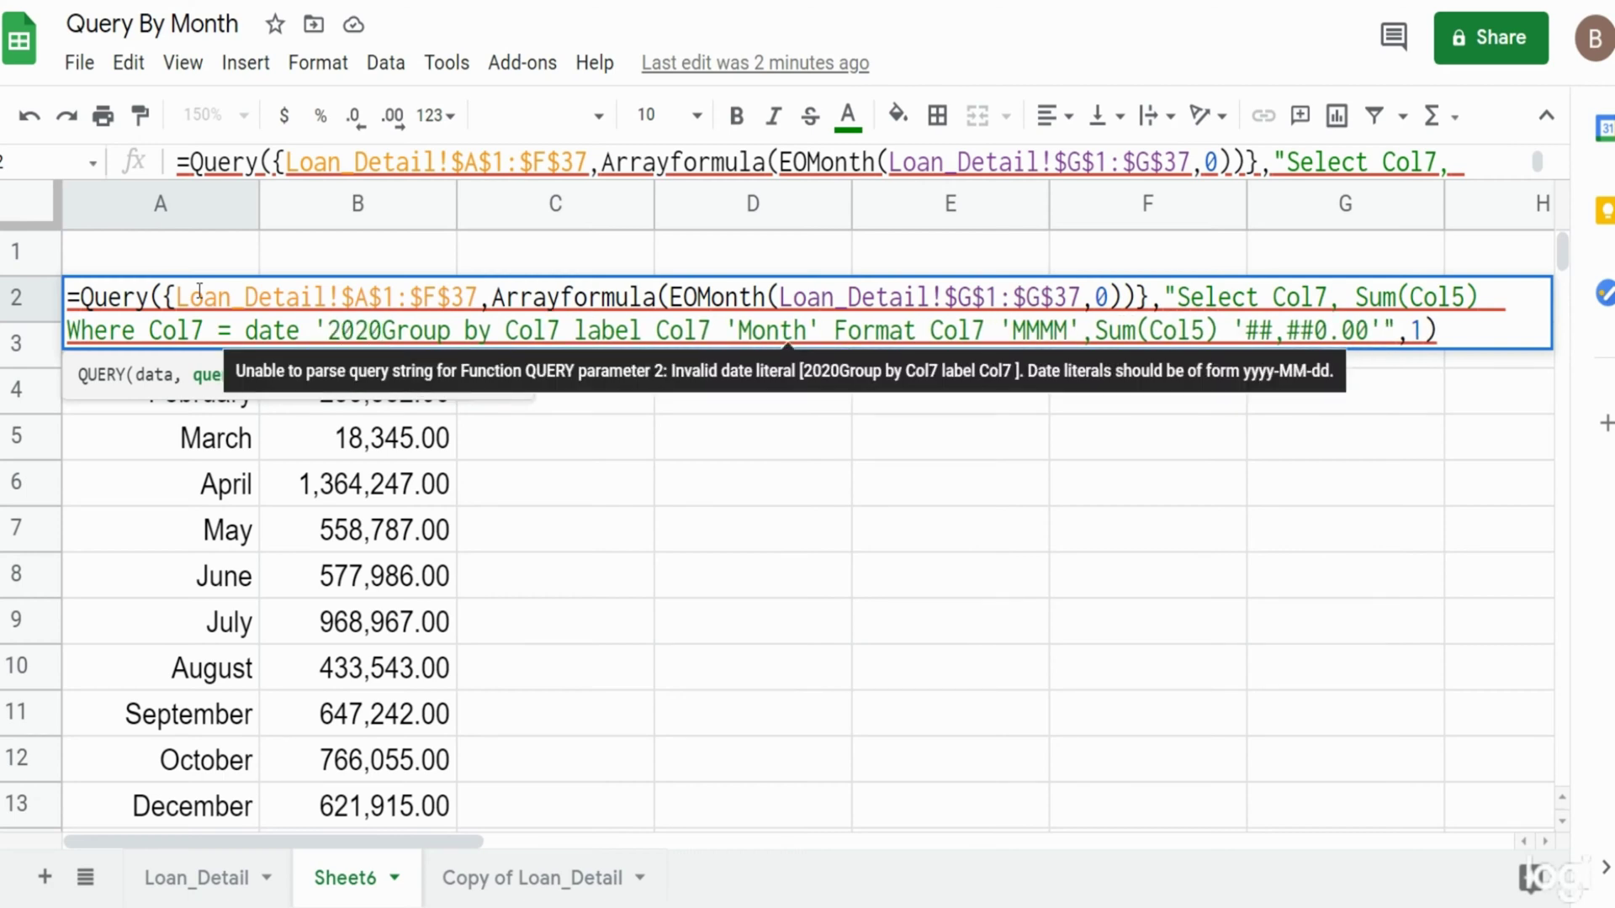
pyautogui.write('-05-31')
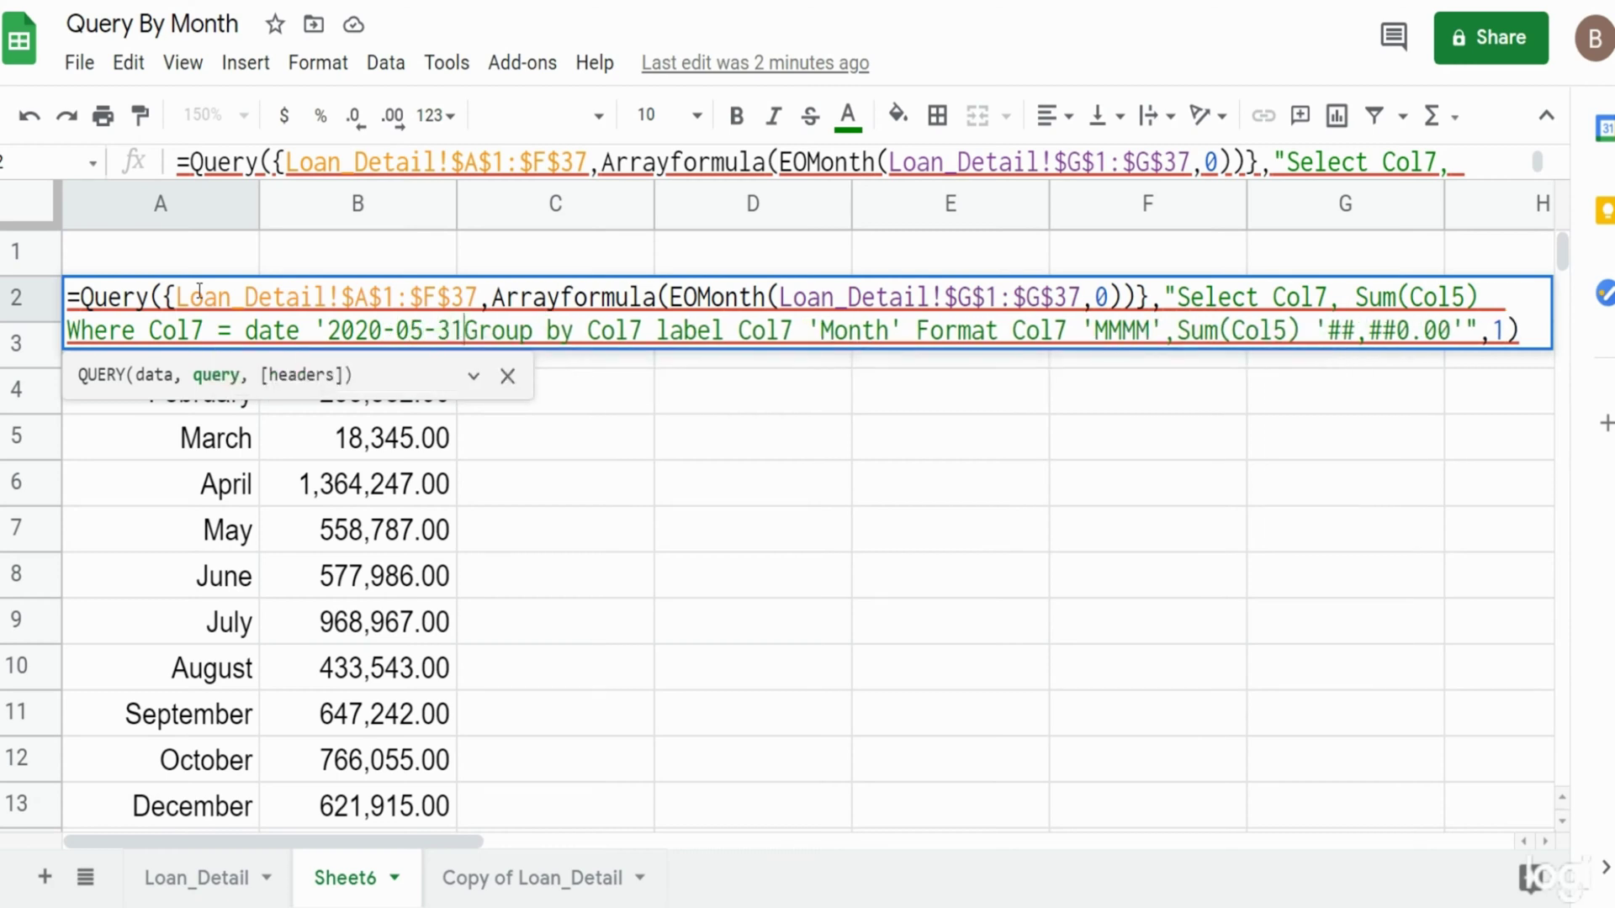
pyautogui.write("'")
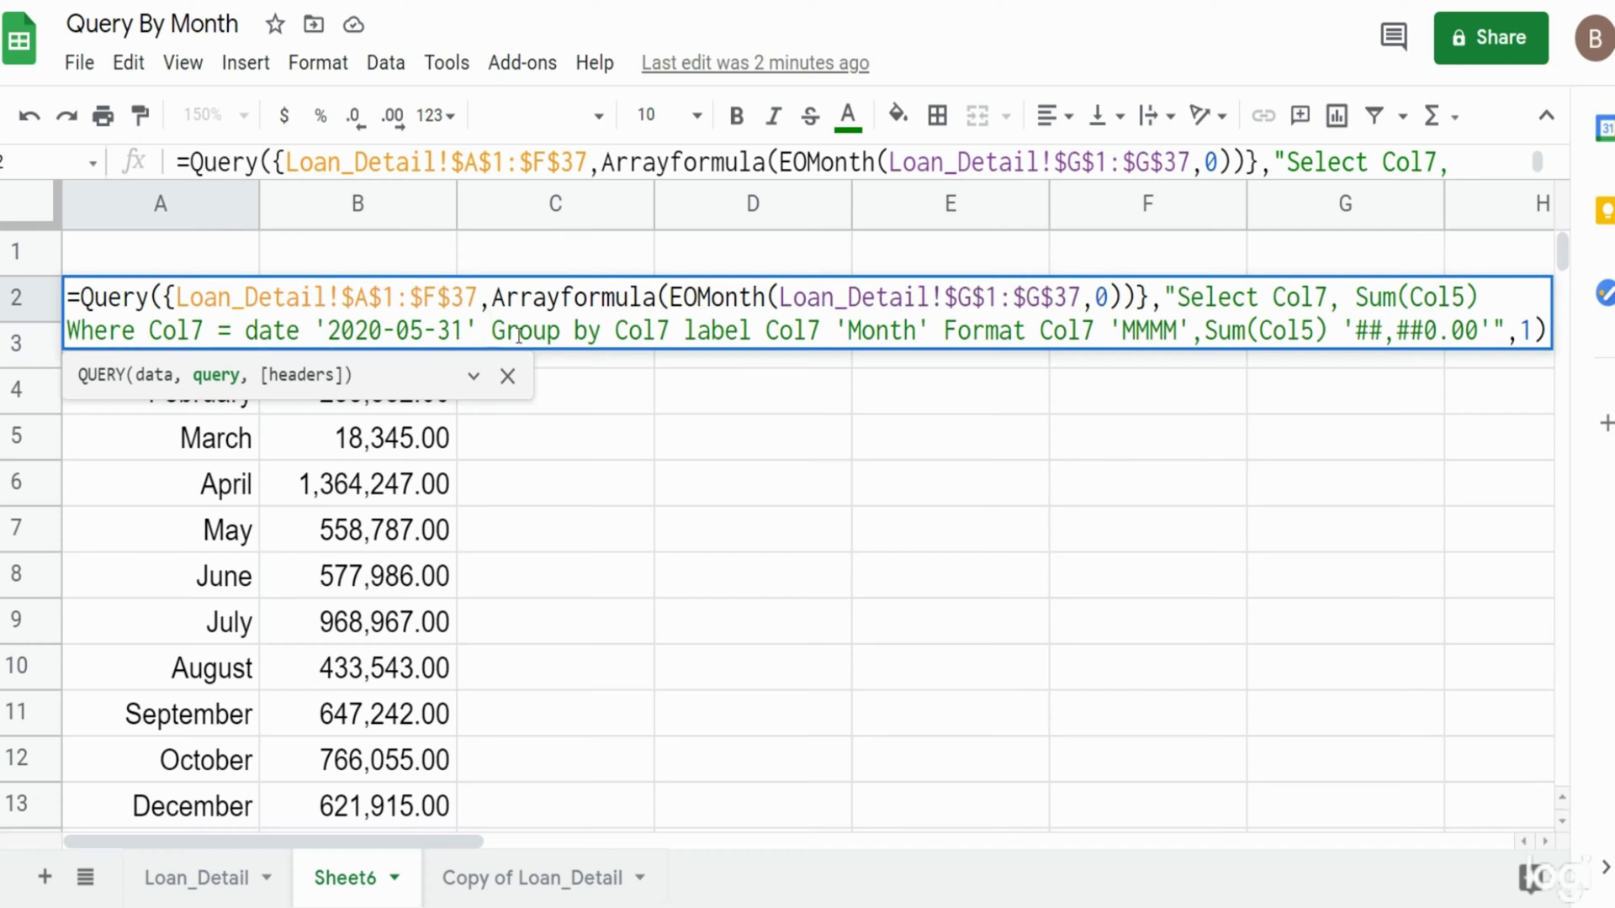
pyautogui.press('Return')
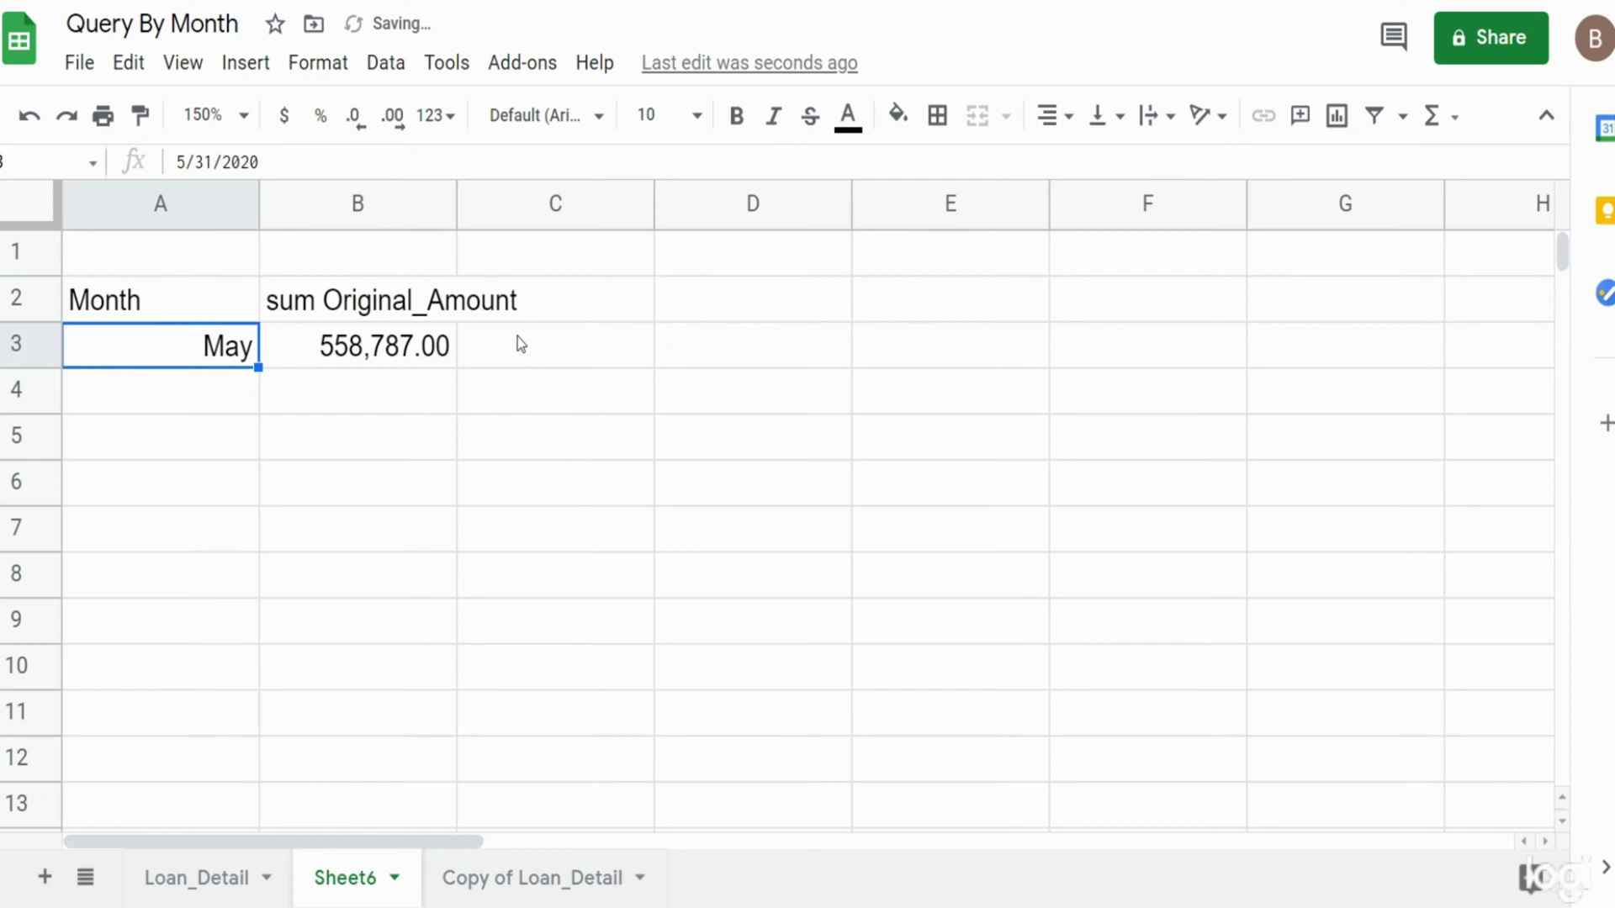
pyautogui.press('Up')
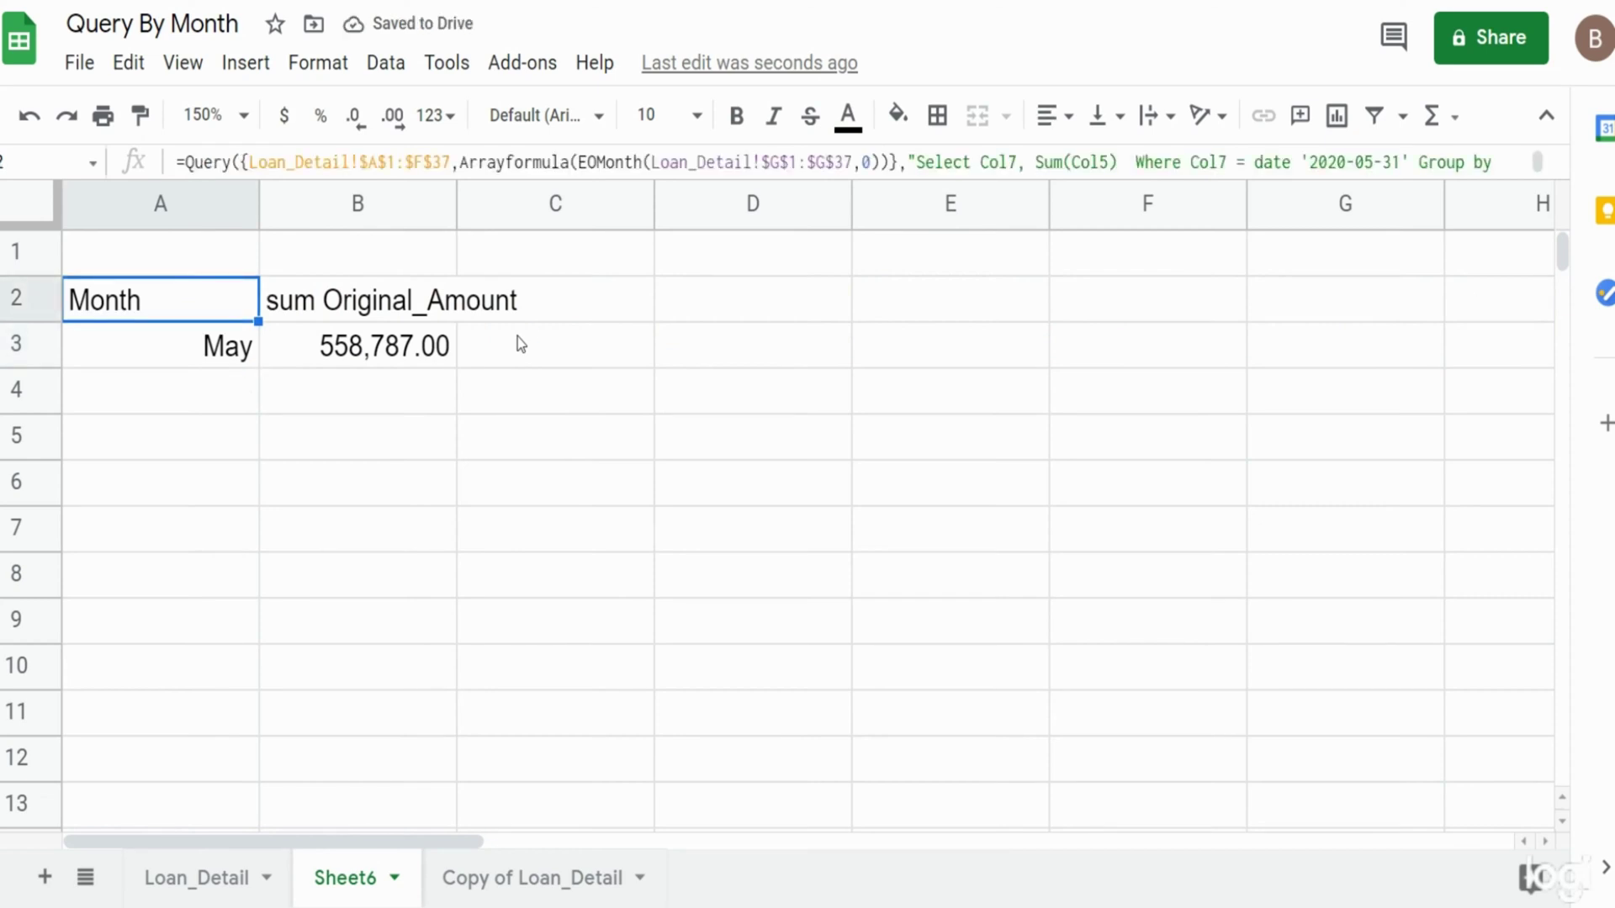
# - Change the filter to Col7 >= date '2020-05-31' and Col7 <= date '2020-07-31'
pyautogui.press('Return')
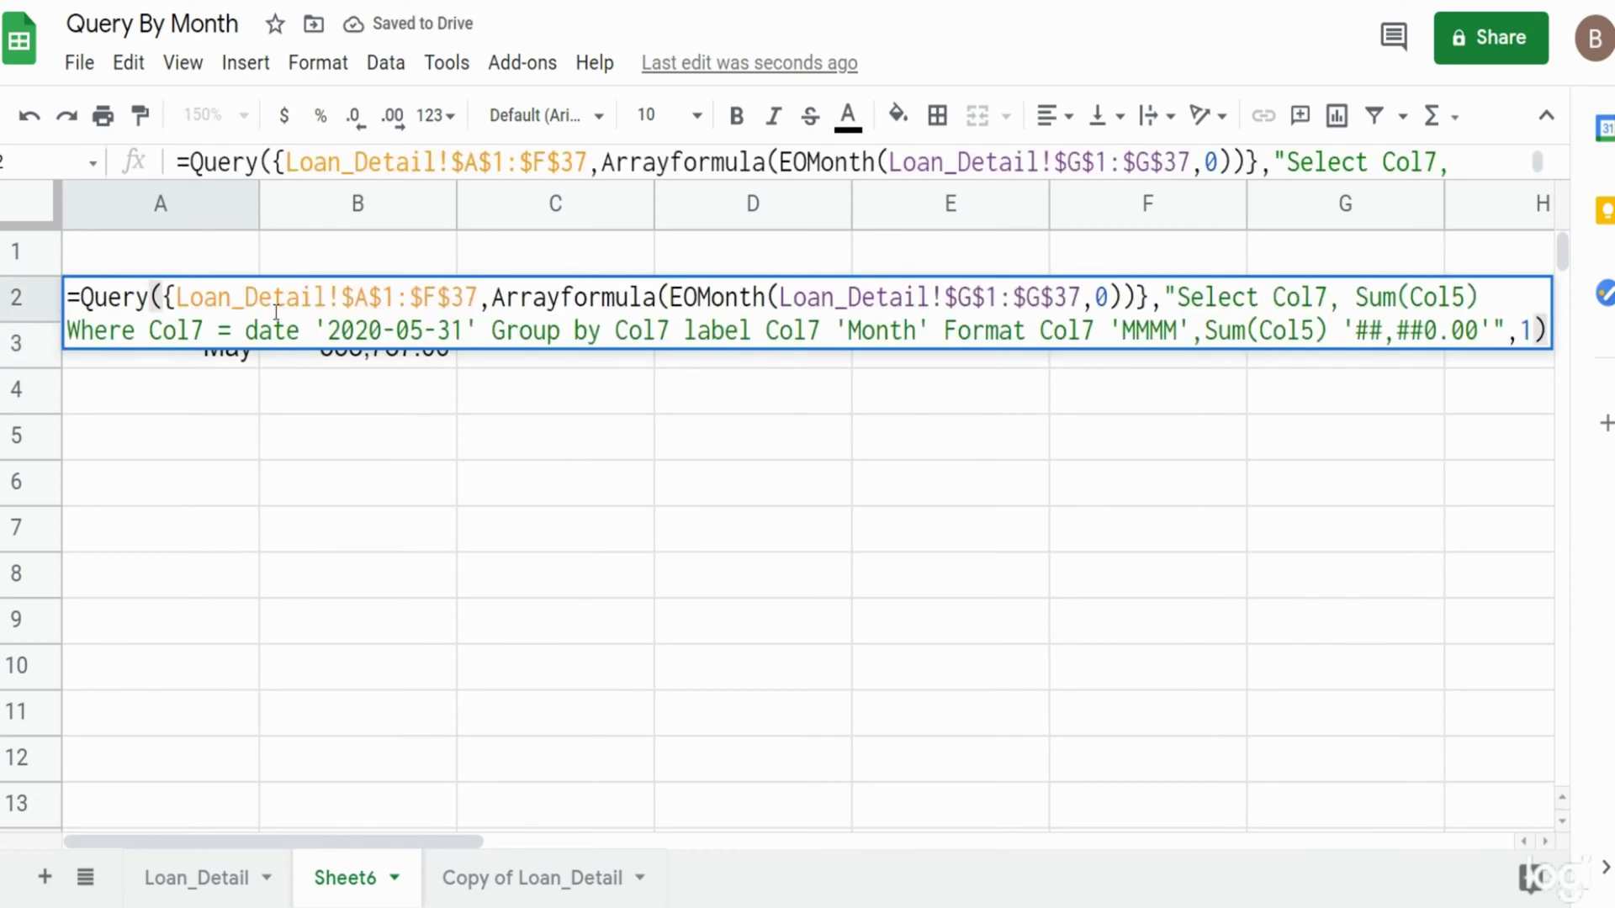
pyautogui.click(220, 330)
pyautogui.write('>')
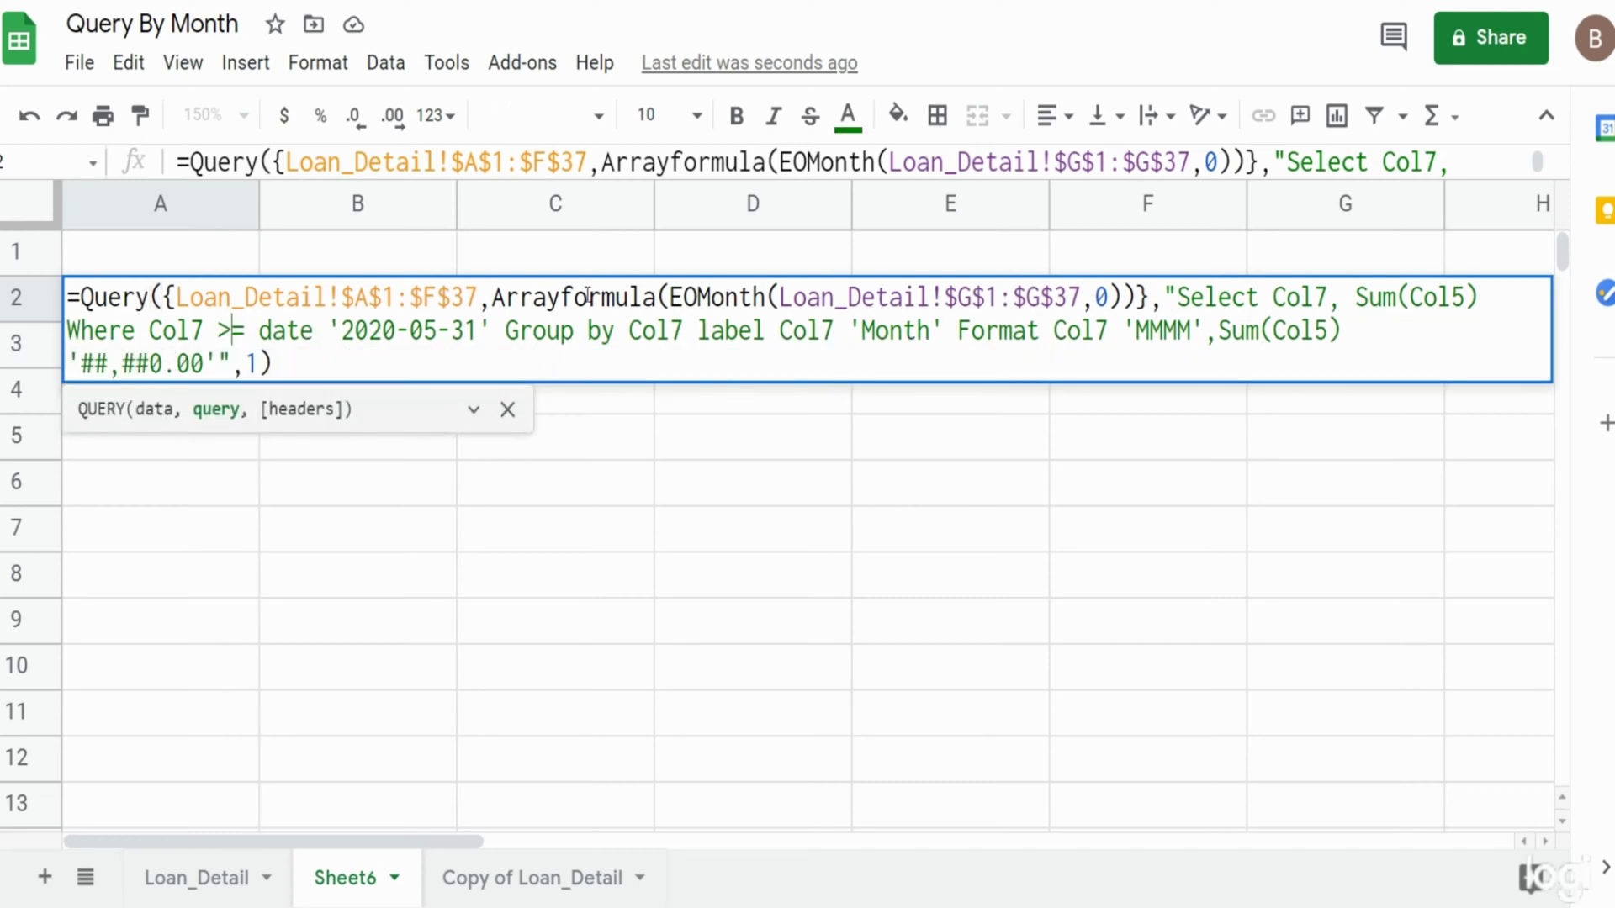
pyautogui.click(495, 330)
pyautogui.write('and ')
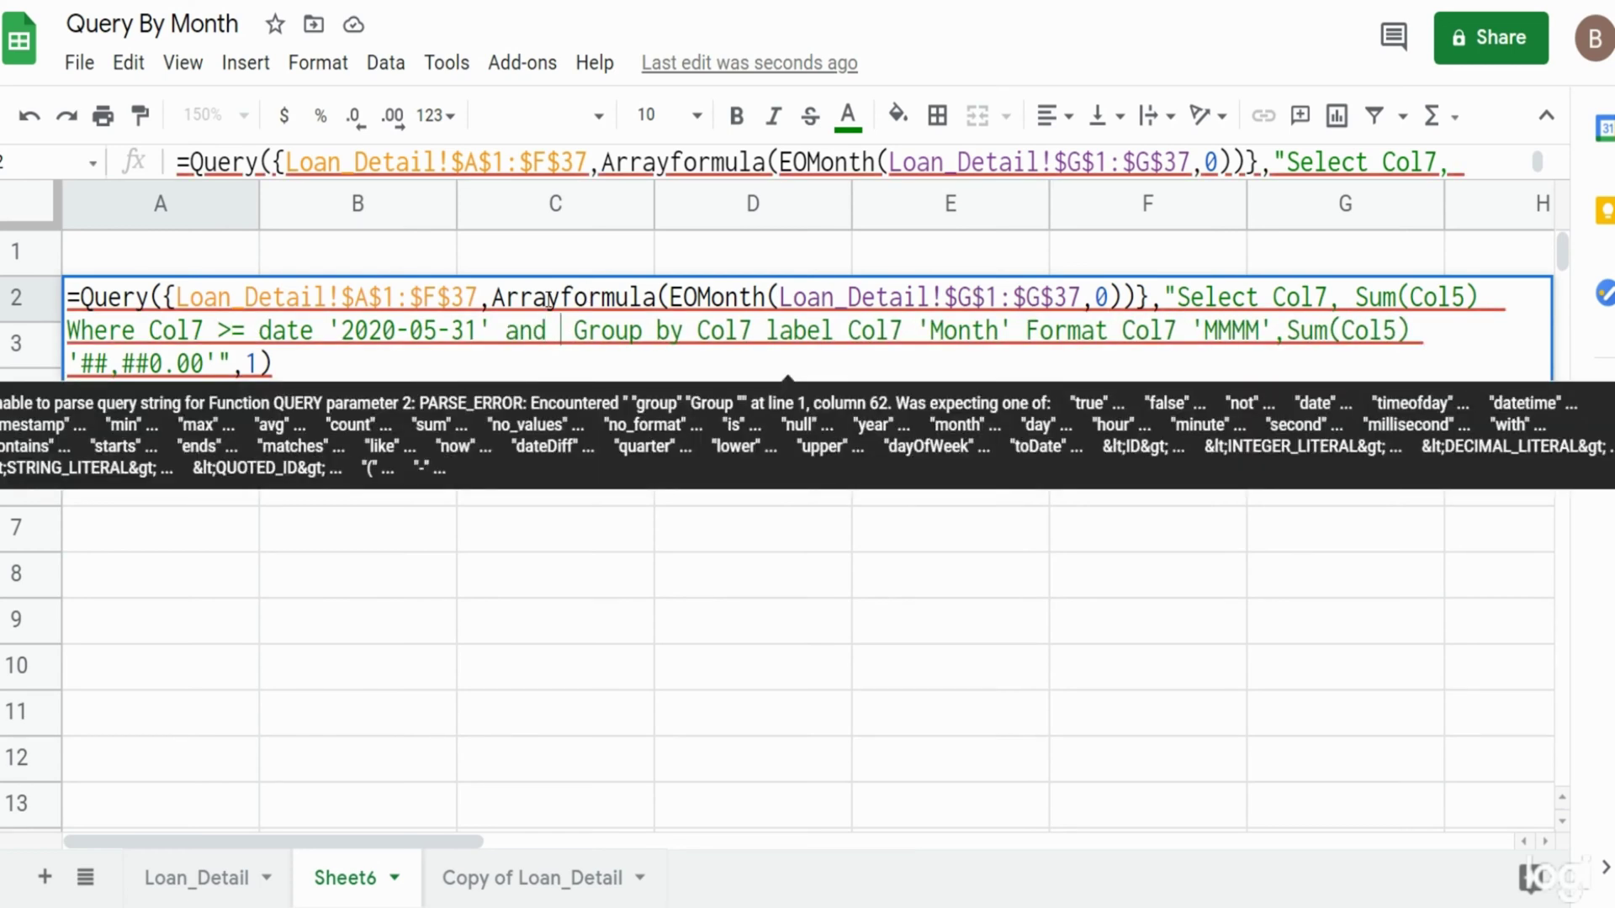
pyautogui.write('Col7')
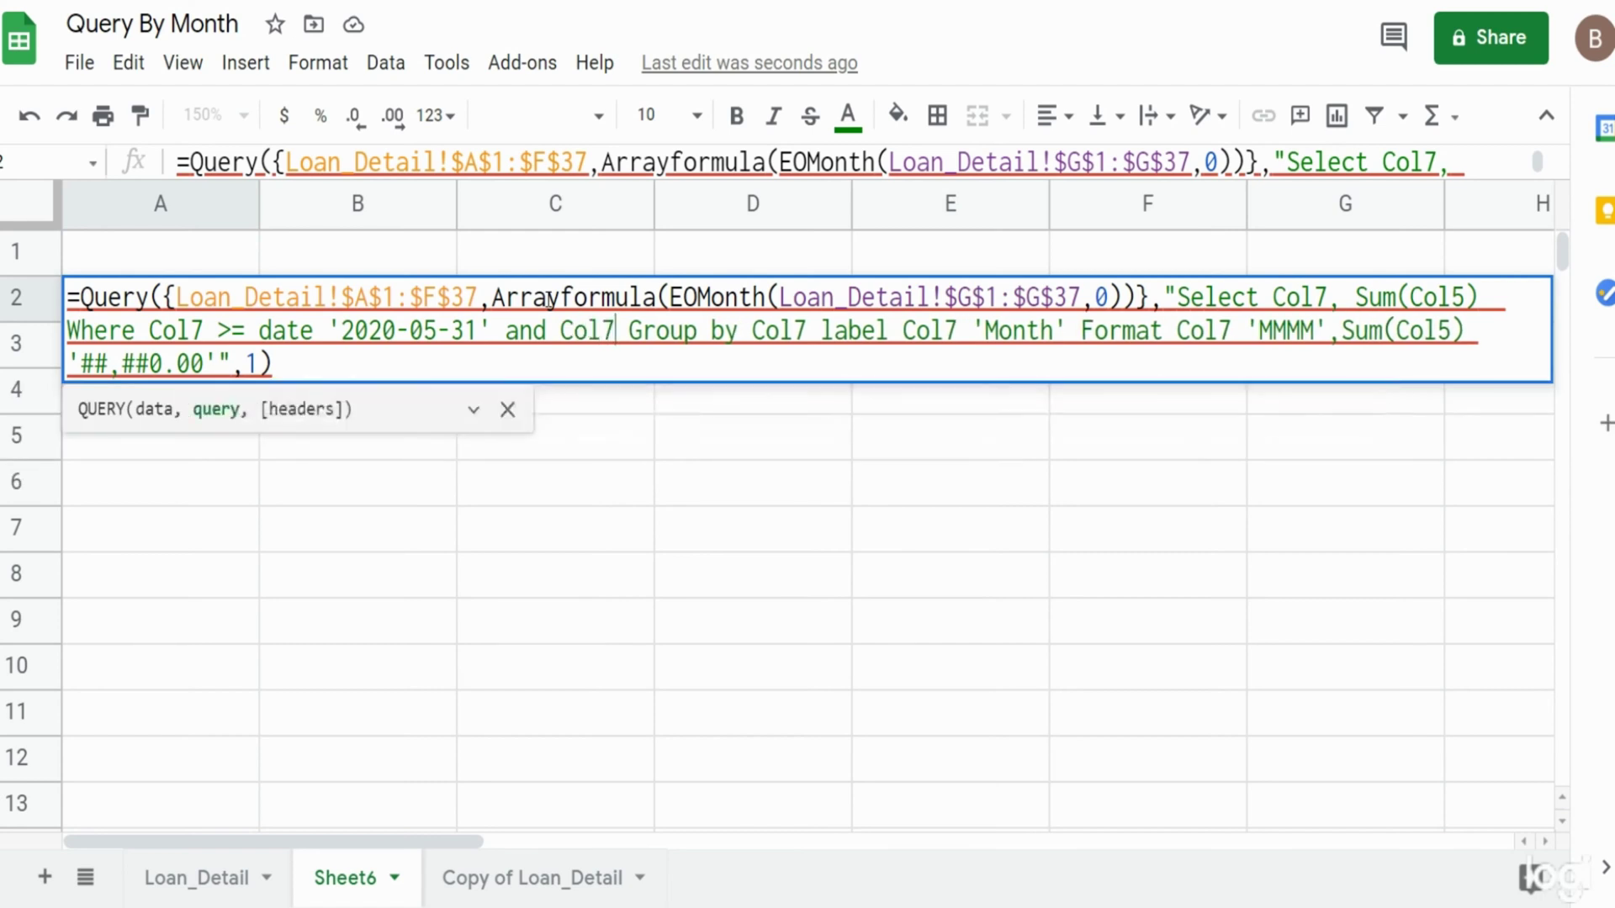
pyautogui.write('<= ')
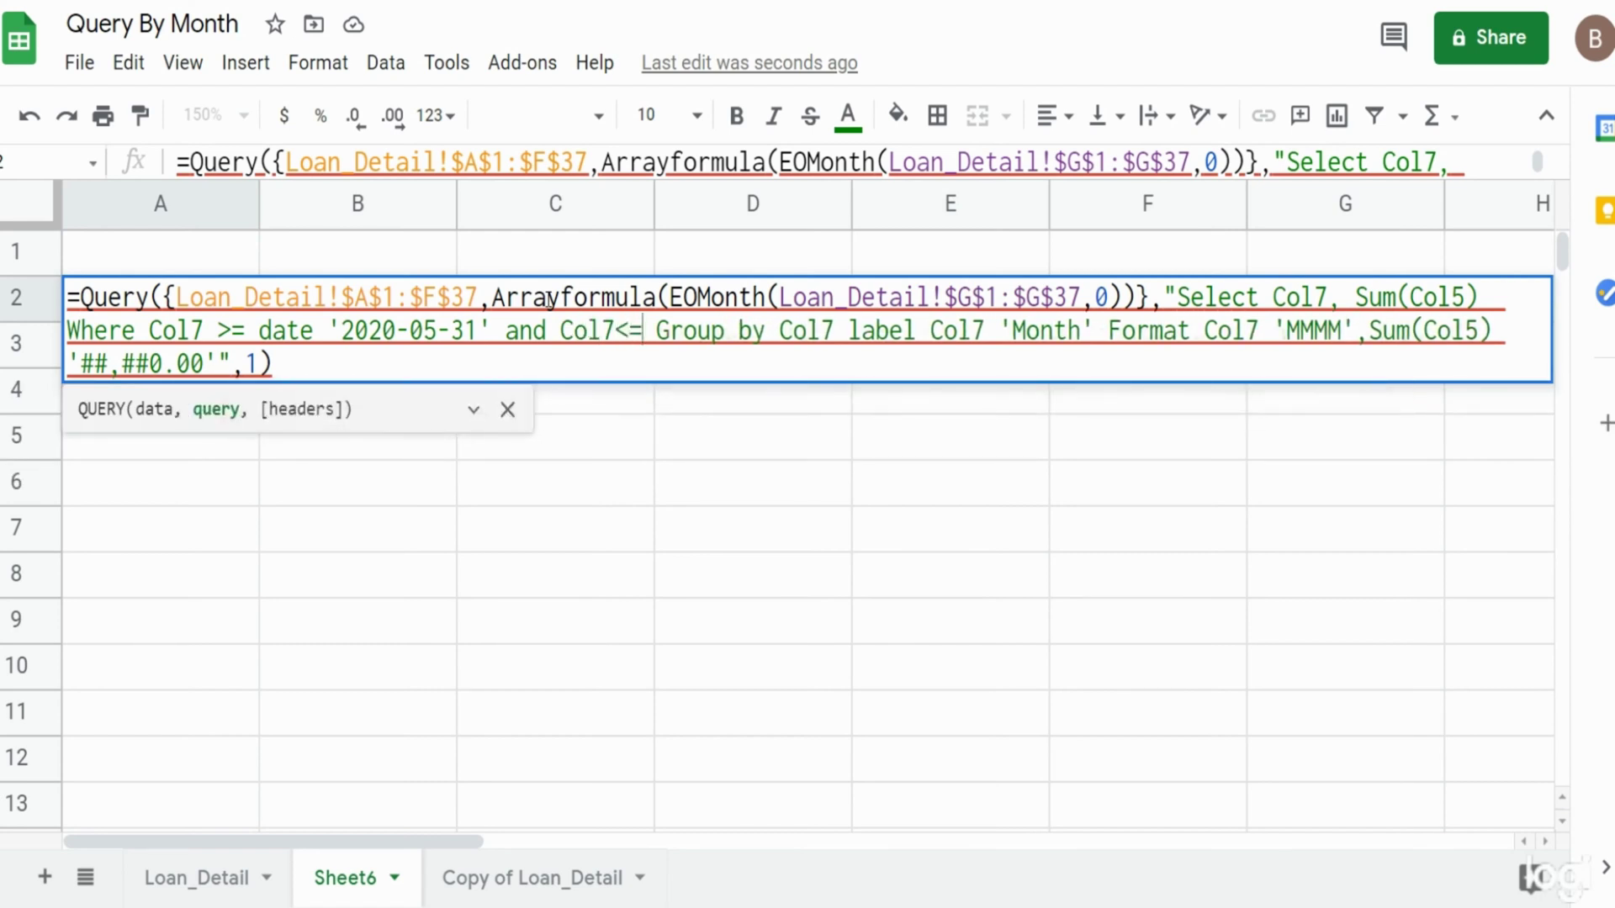
pyautogui.write('date ')
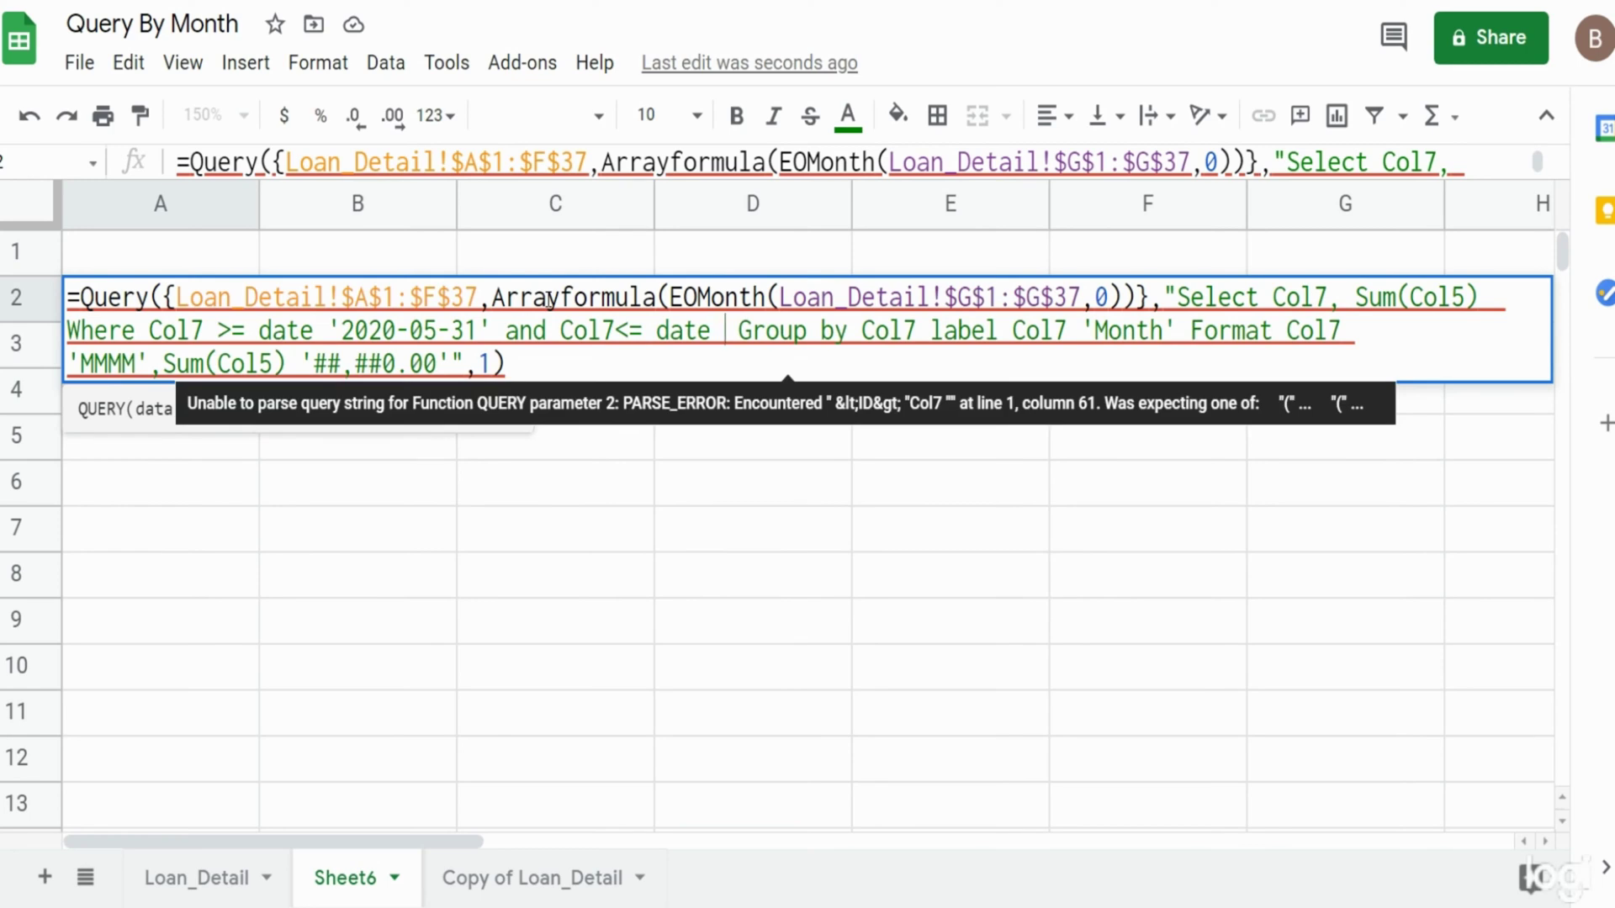
pyautogui.write("'")
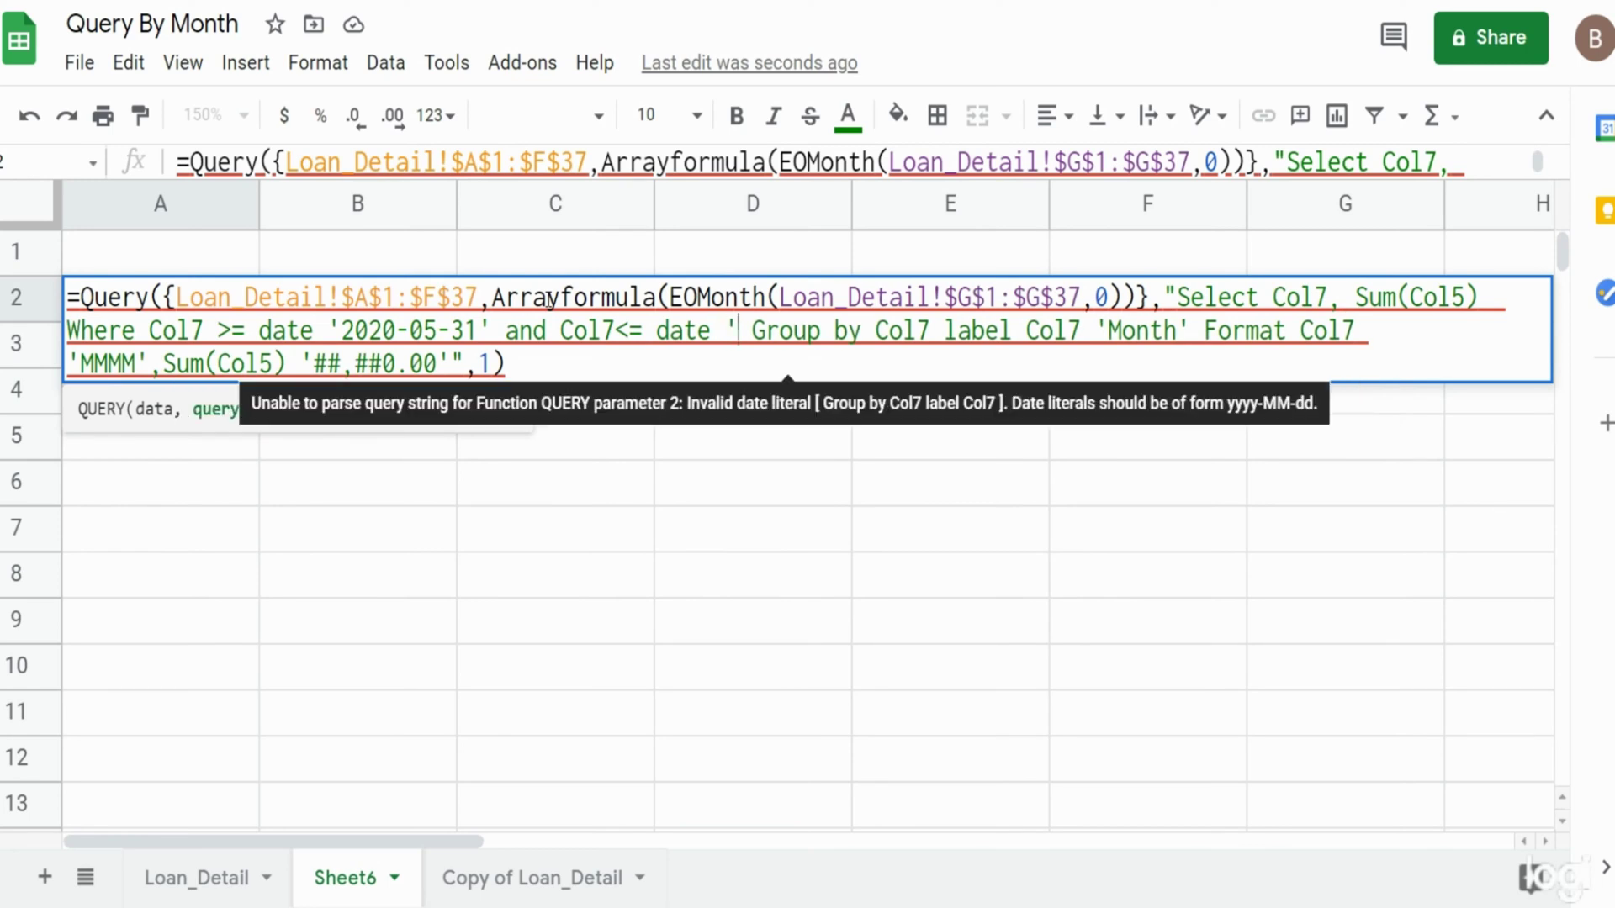
pyautogui.write('2020-07-31')
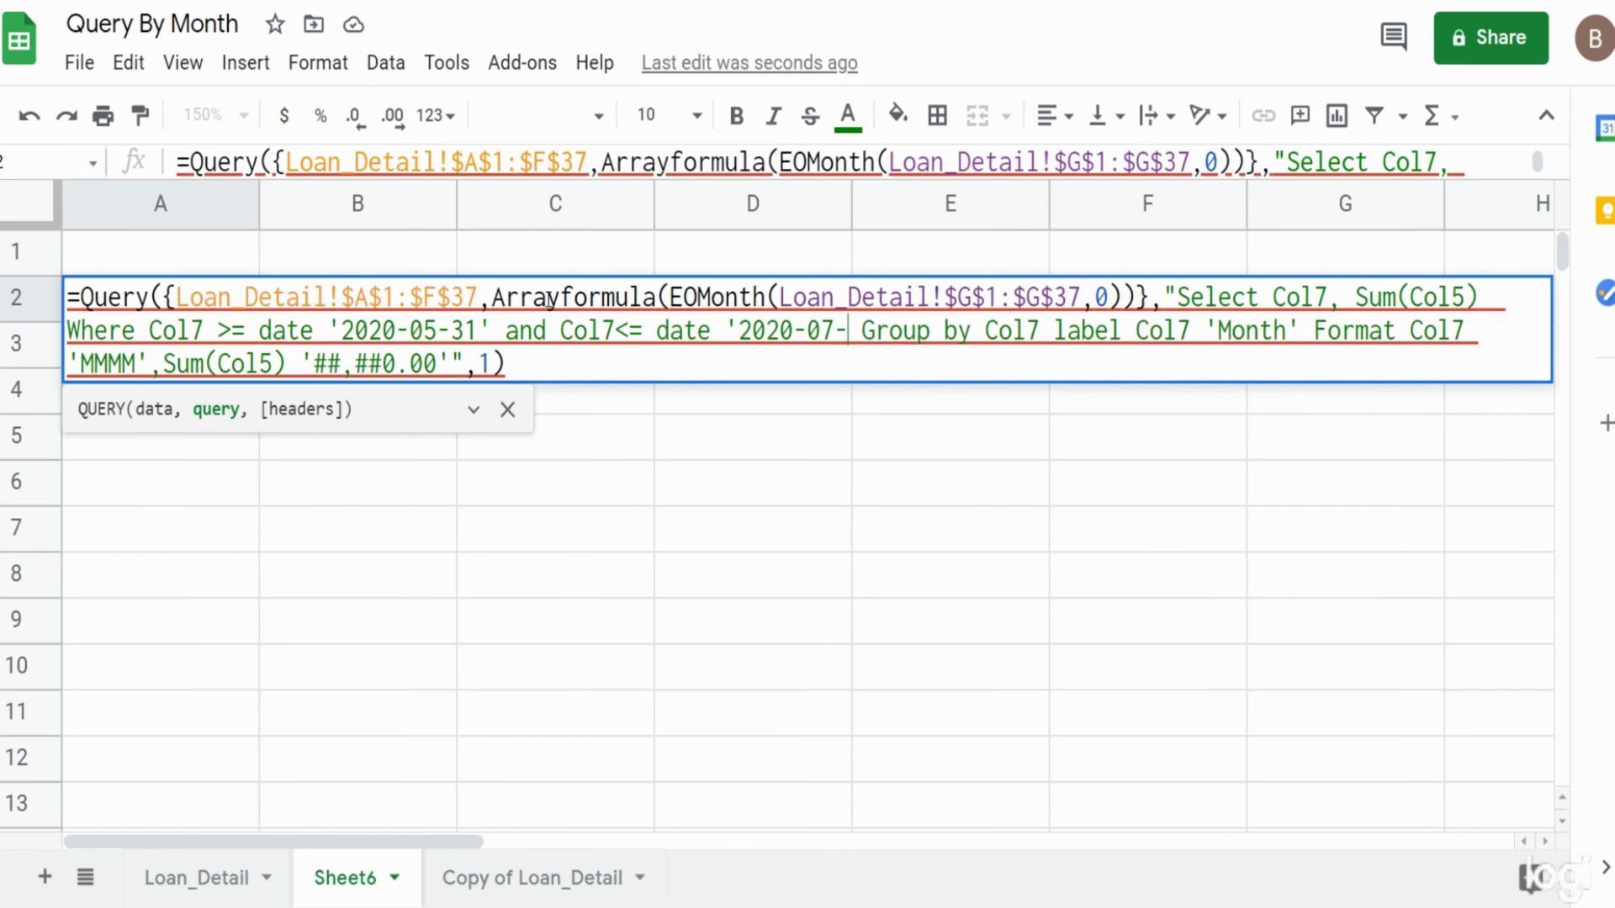
pyautogui.write("'")
pyautogui.press('Return')
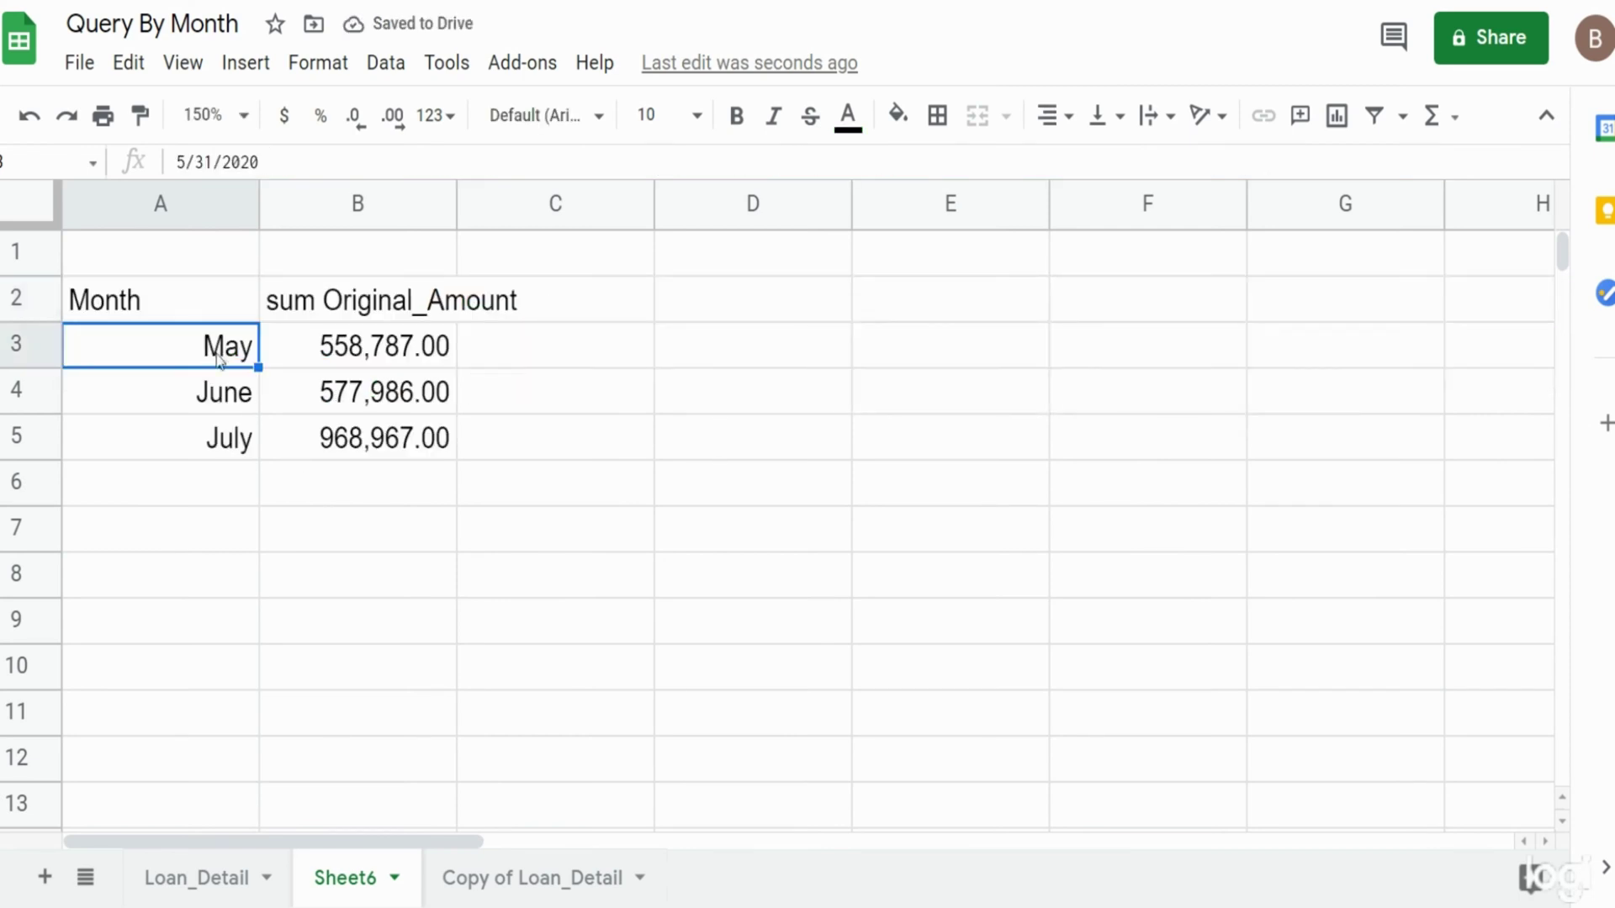
pyautogui.click(219, 299)
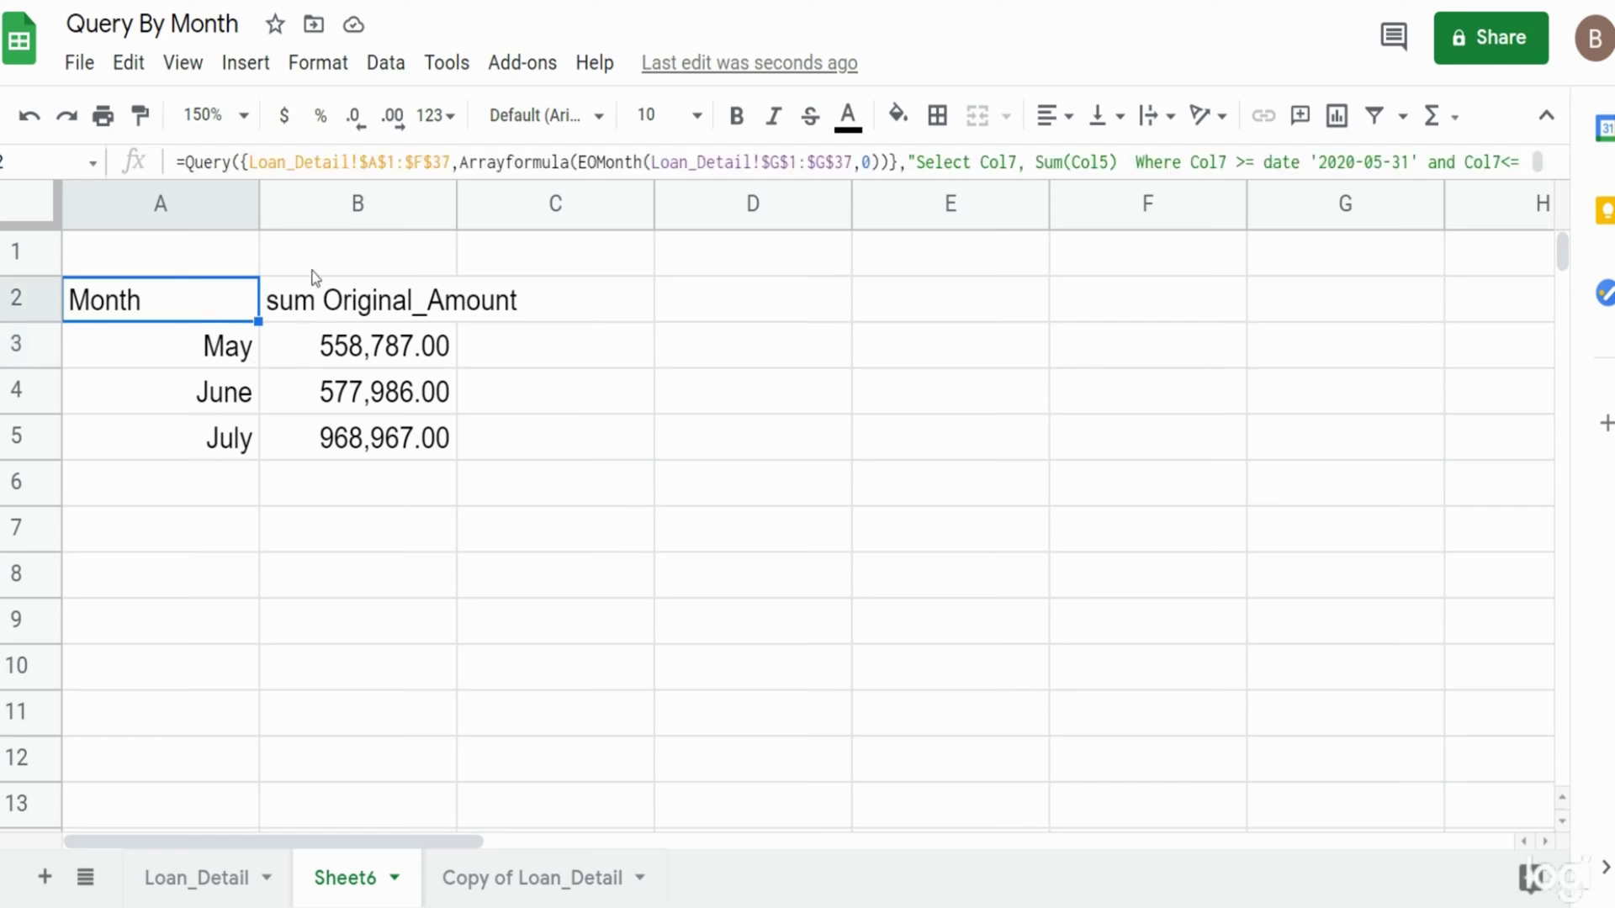